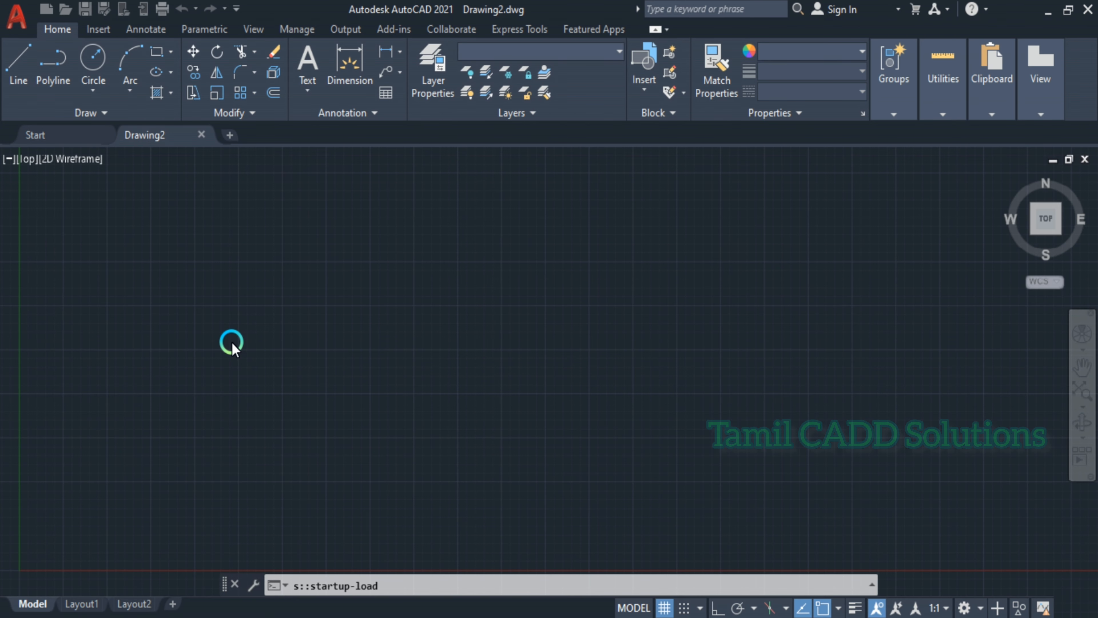
# - Open the drawing units settings and set the length type to Decimal with a precision of 0.0
pyautogui.scroll(-2, 330, 302)
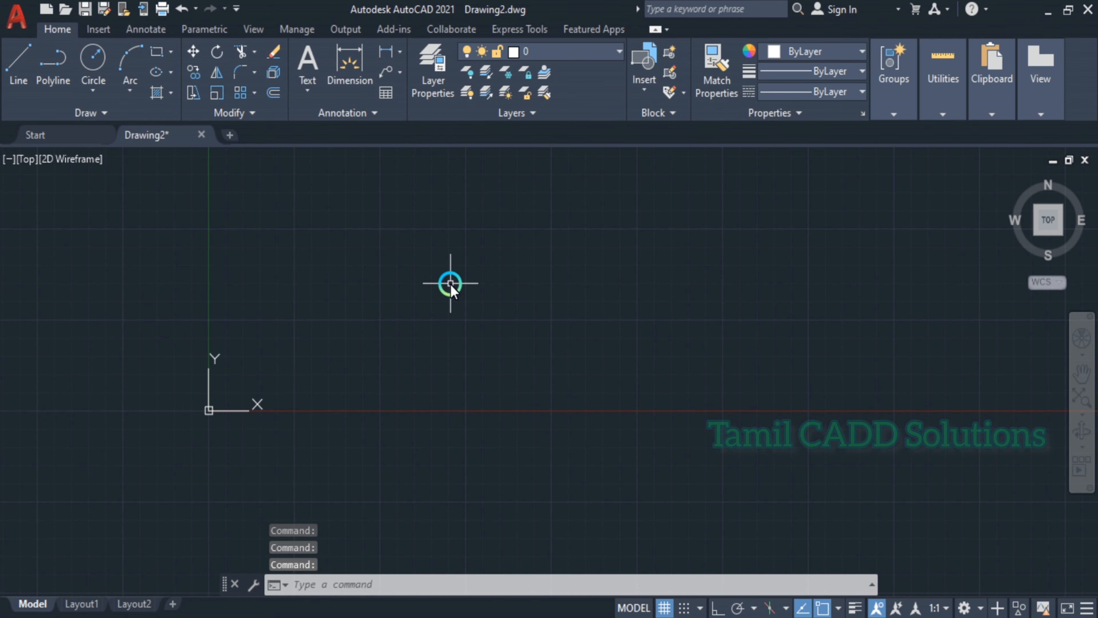
pyautogui.moveTo(450, 283); pyautogui.dragTo(436, 309, button='middle')
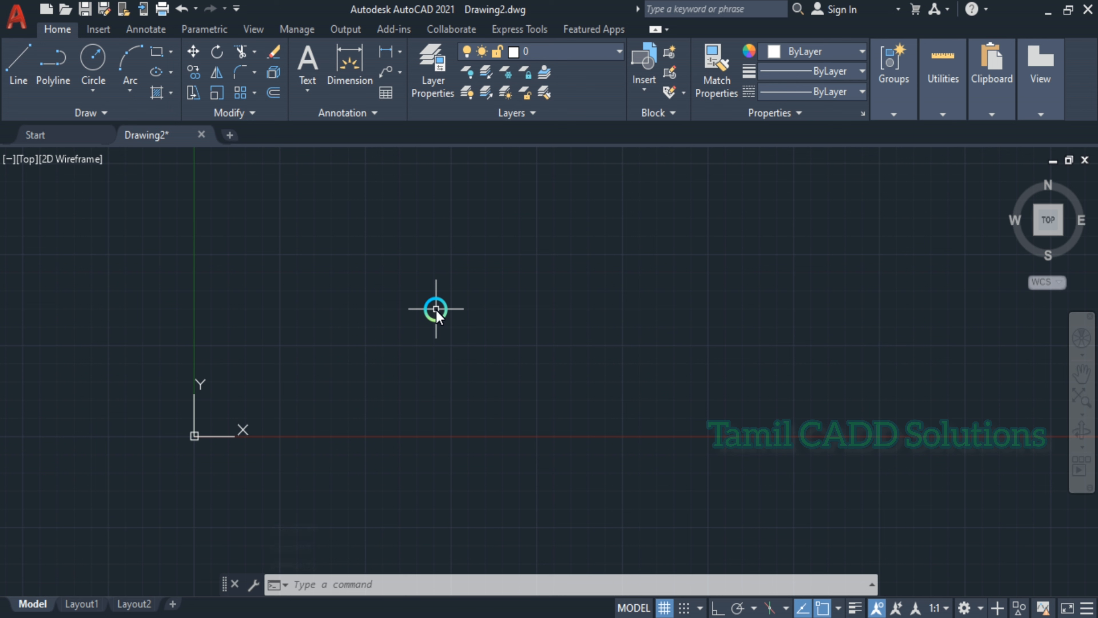
pyautogui.write('i')
pyautogui.press('BackSpace')
pyautogui.write('UN')
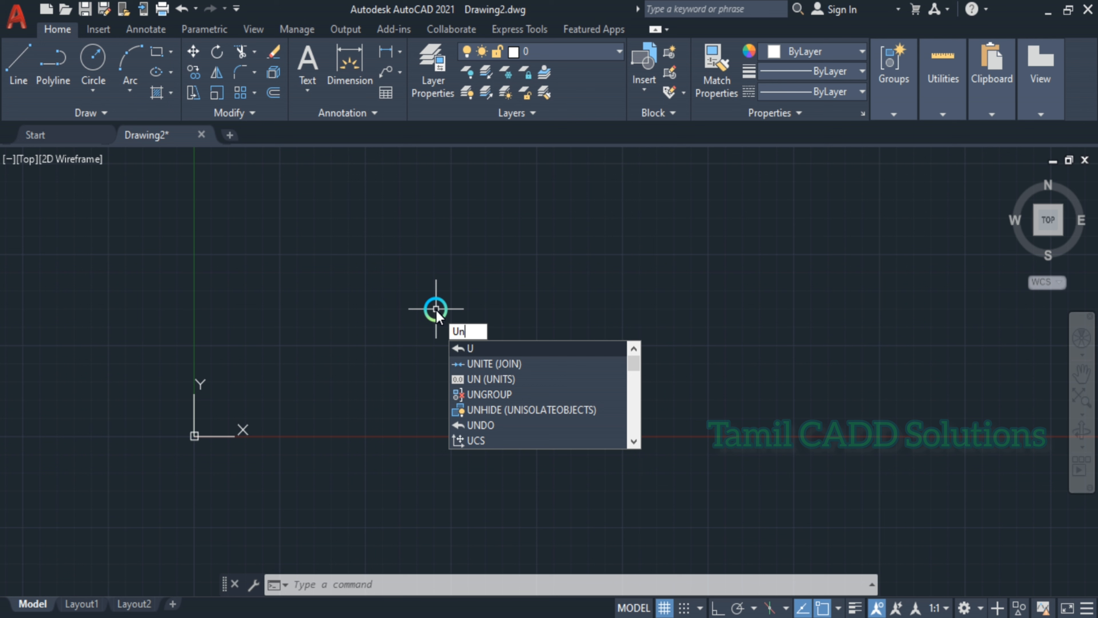
pyautogui.press('Return')
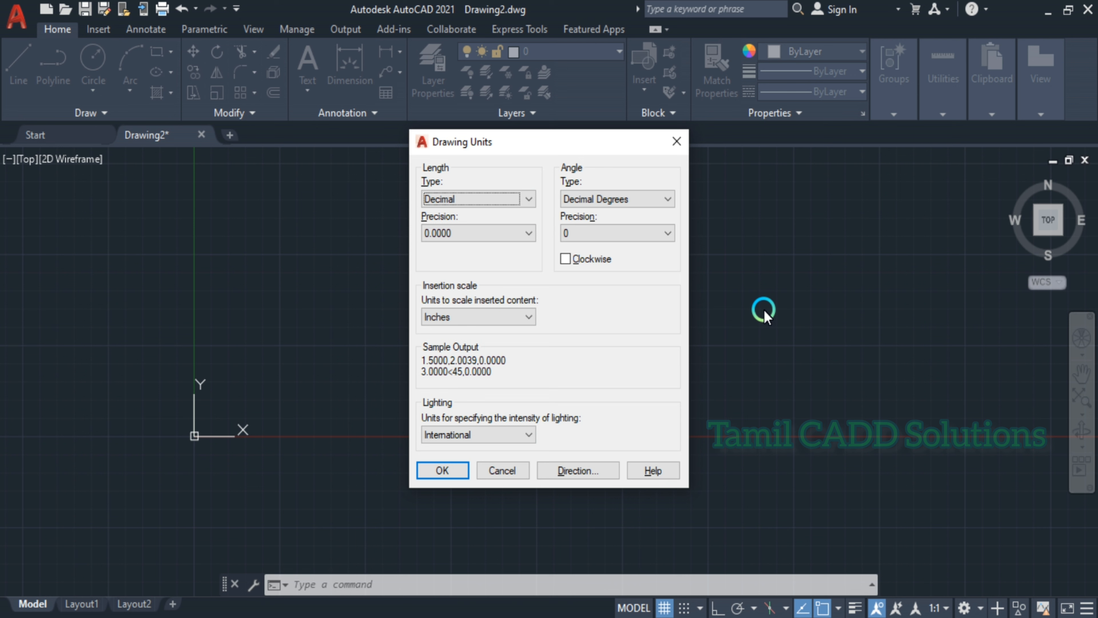
pyautogui.click(509, 193)
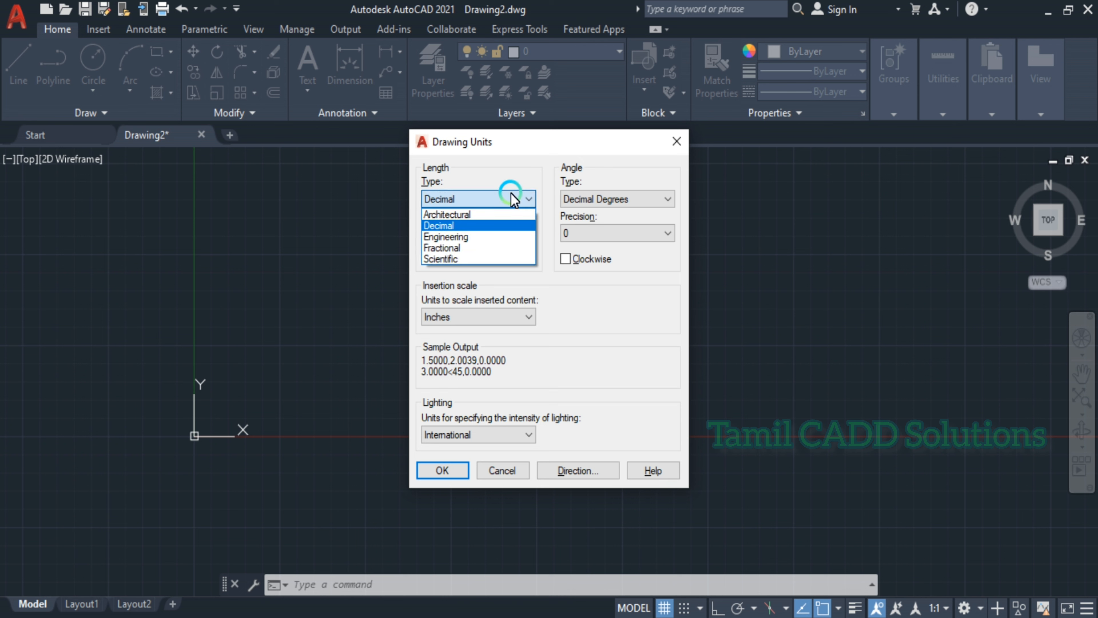
pyautogui.click(450, 223)
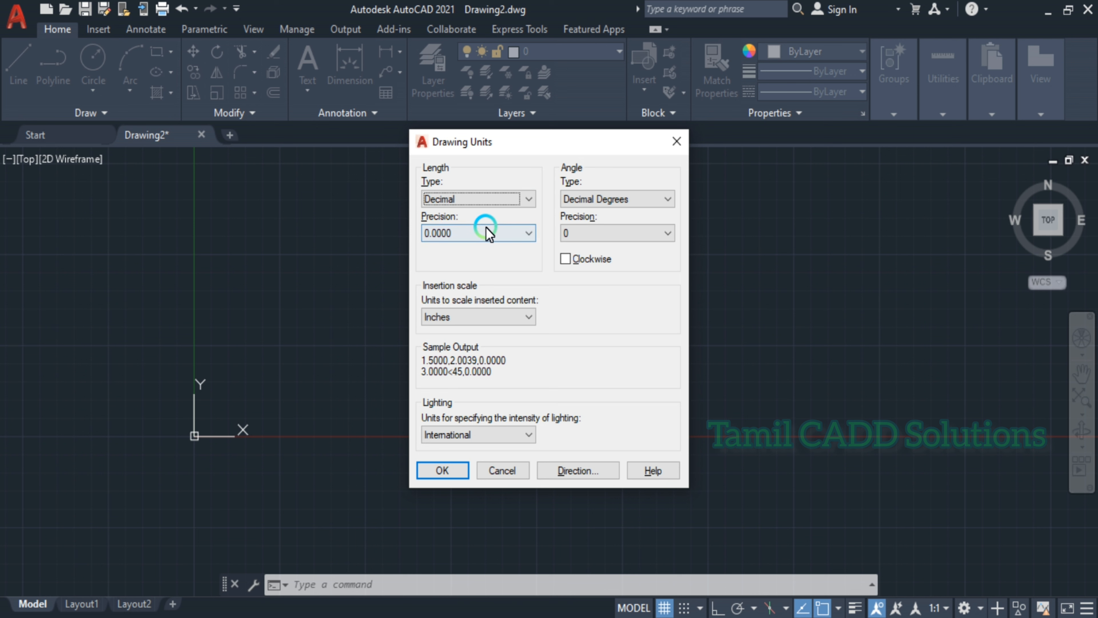
pyautogui.click(463, 228)
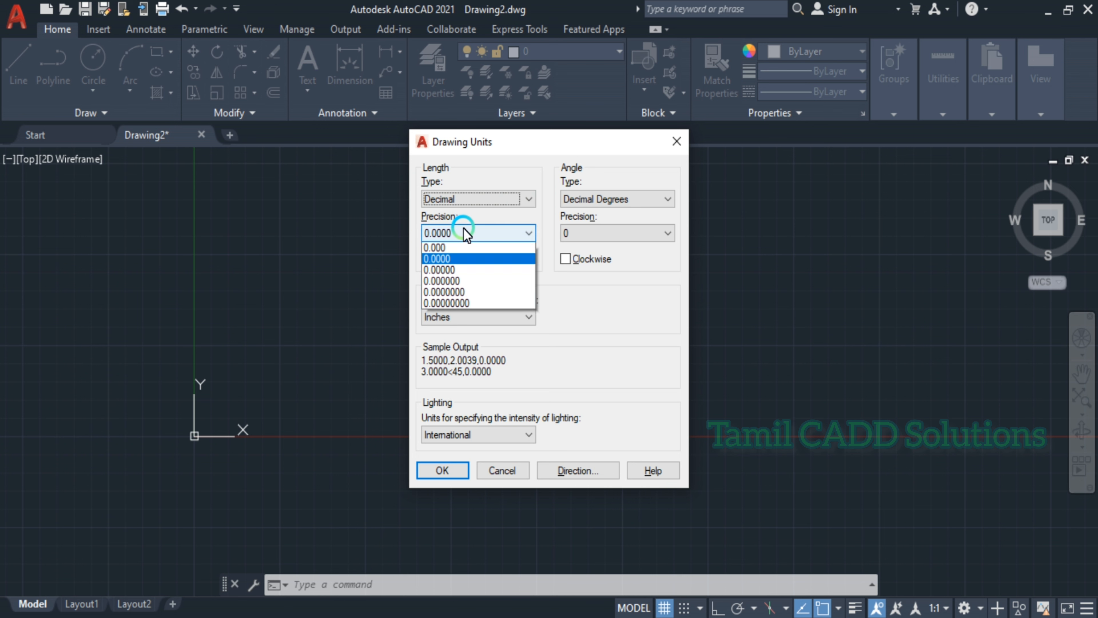
pyautogui.click(447, 254)
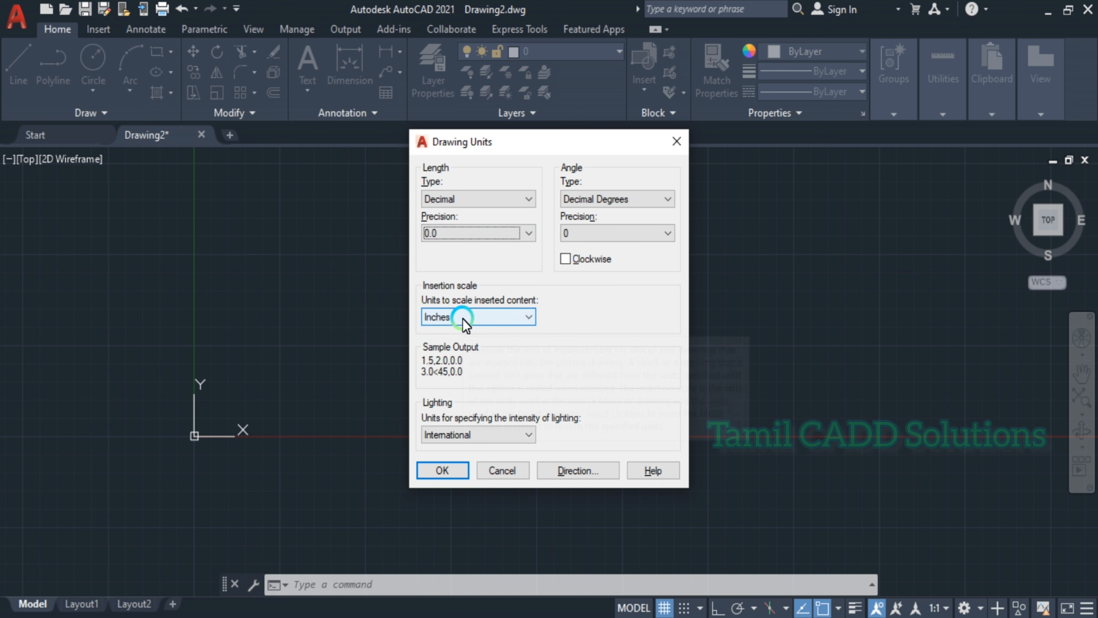
# - Set the insertion scale units to Millimeters and accept the drawing units
pyautogui.moveTo(463, 318)
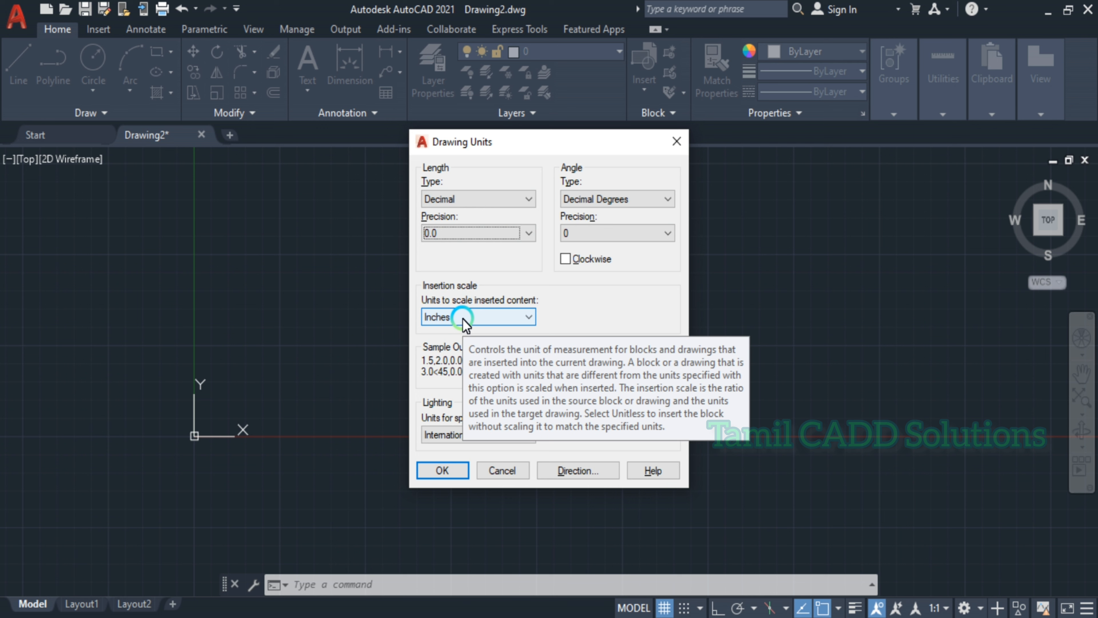
pyautogui.click(463, 319)
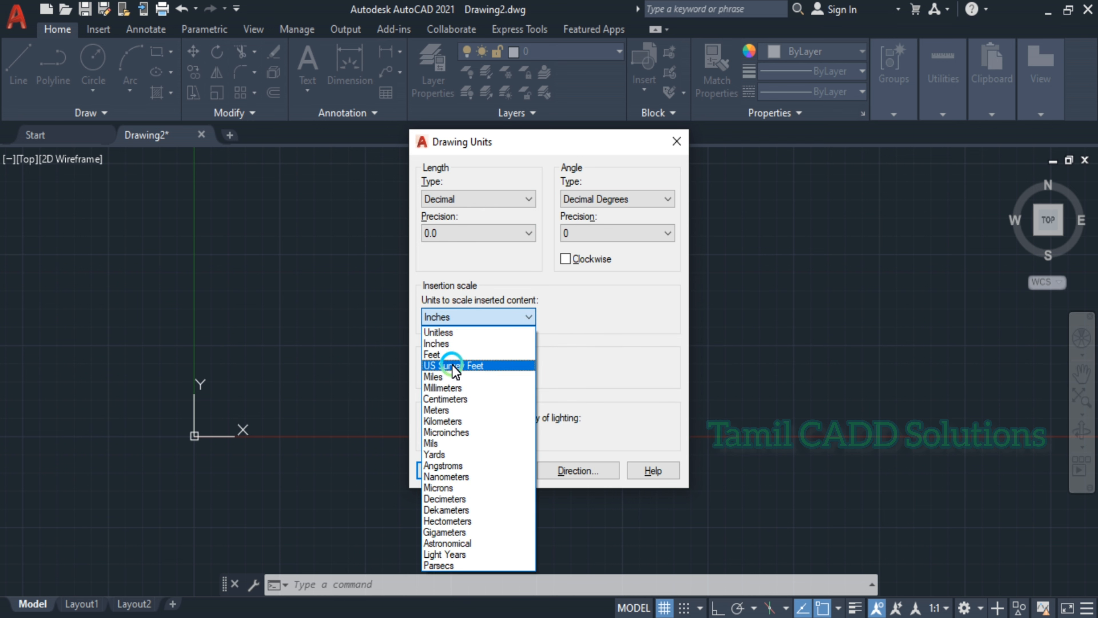
pyautogui.click(449, 387)
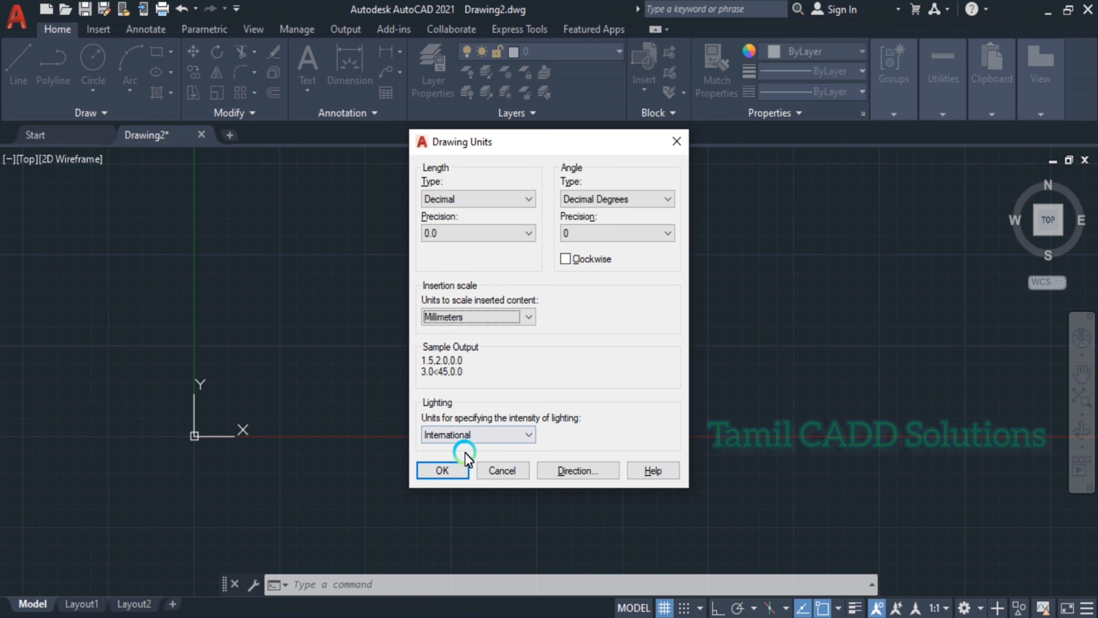
pyautogui.click(454, 474)
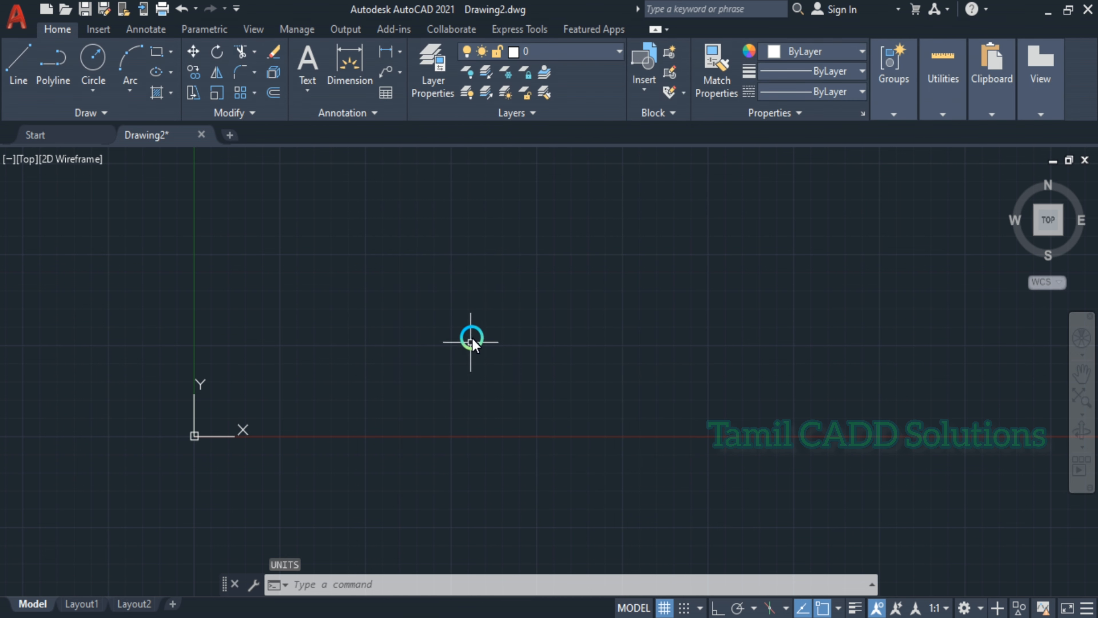
# - With Ortho turned on, draw a 40 mm vertical line upward as the part's left edge, consulting the practice drawing PDF for the dimension
pyautogui.moveTo(481, 307)
pyautogui.mouseDown(button='middle')
pyautogui.moveTo(395, 388)
pyautogui.moveTo(390, 413)
pyautogui.mouseUp(button='middle')
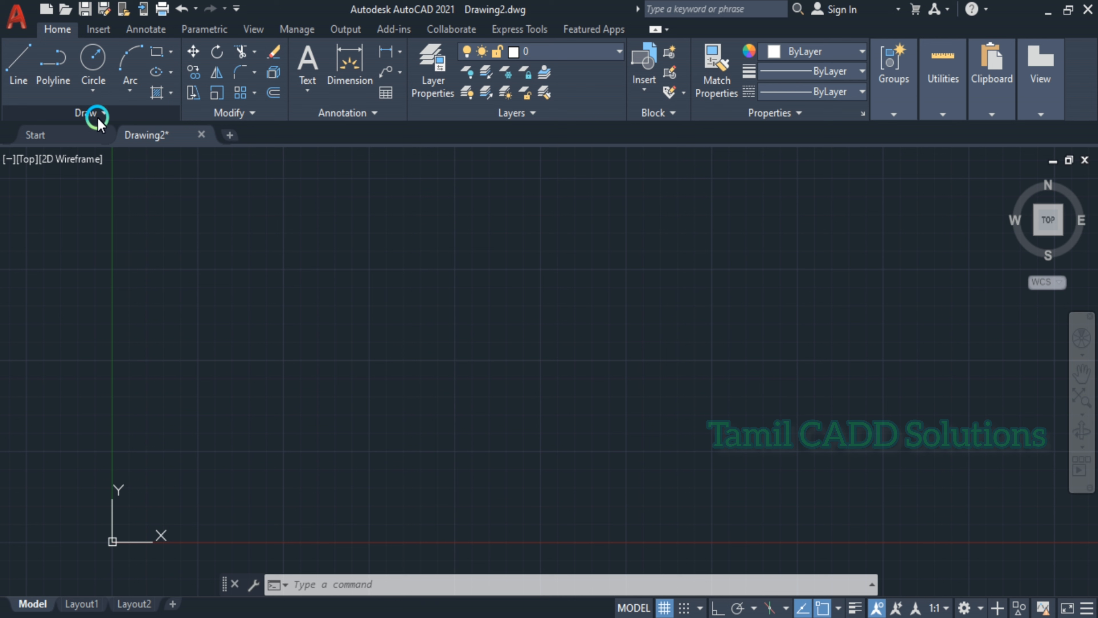
pyautogui.click(17, 69)
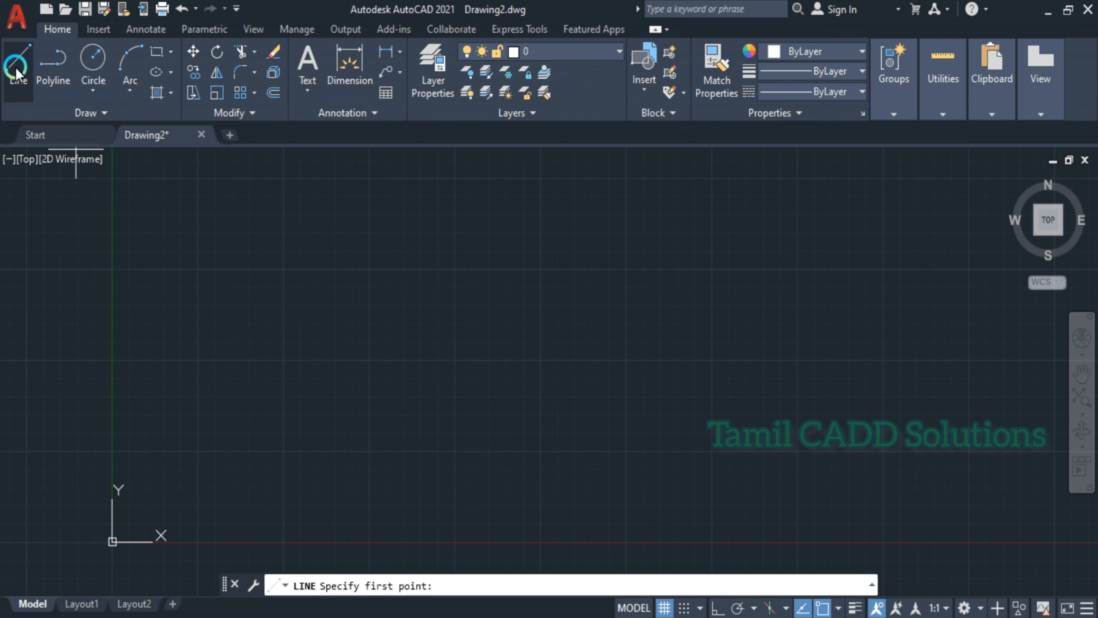
pyautogui.click(311, 346)
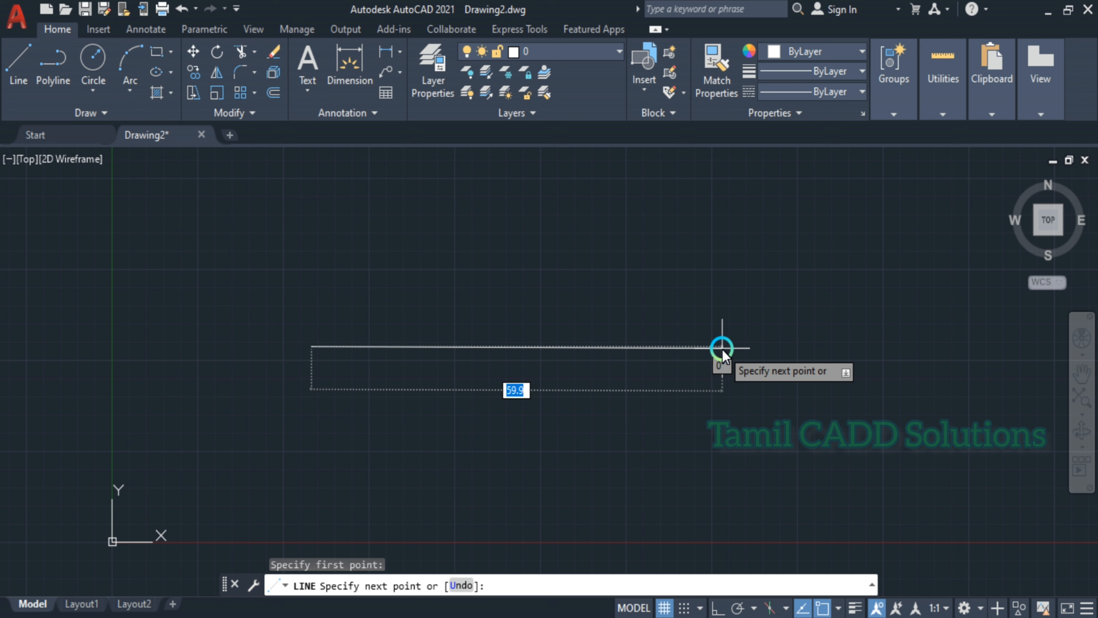
pyautogui.press('F8')
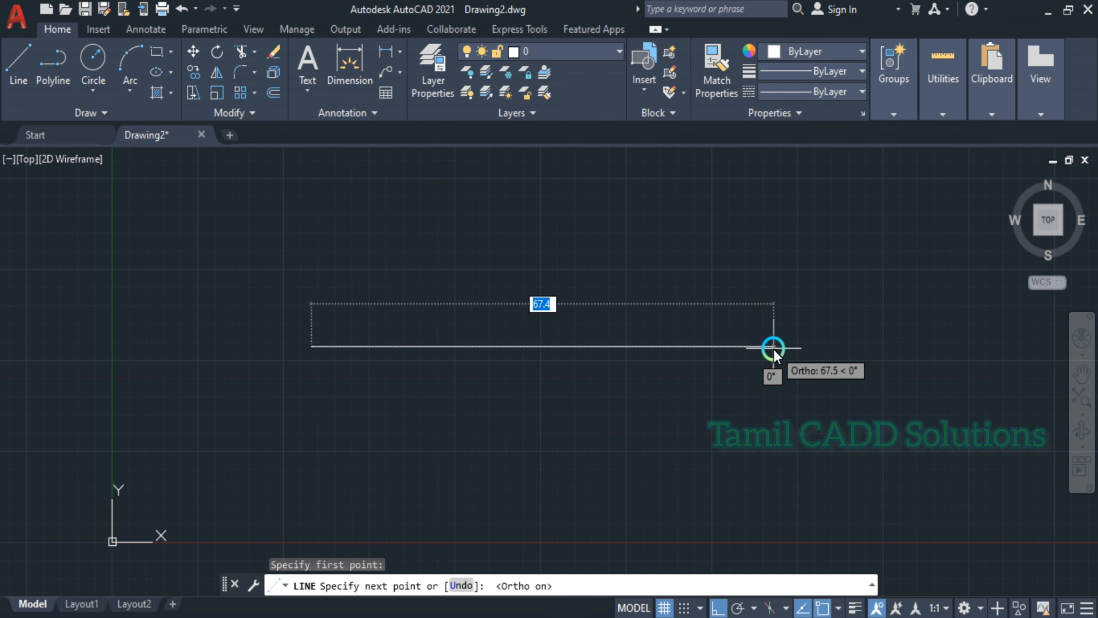
pyautogui.moveTo(452, 374)
pyautogui.mouseDown(button='middle')
pyautogui.moveTo(503, 363)
pyautogui.moveTo(480, 438)
pyautogui.mouseUp(button='middle')
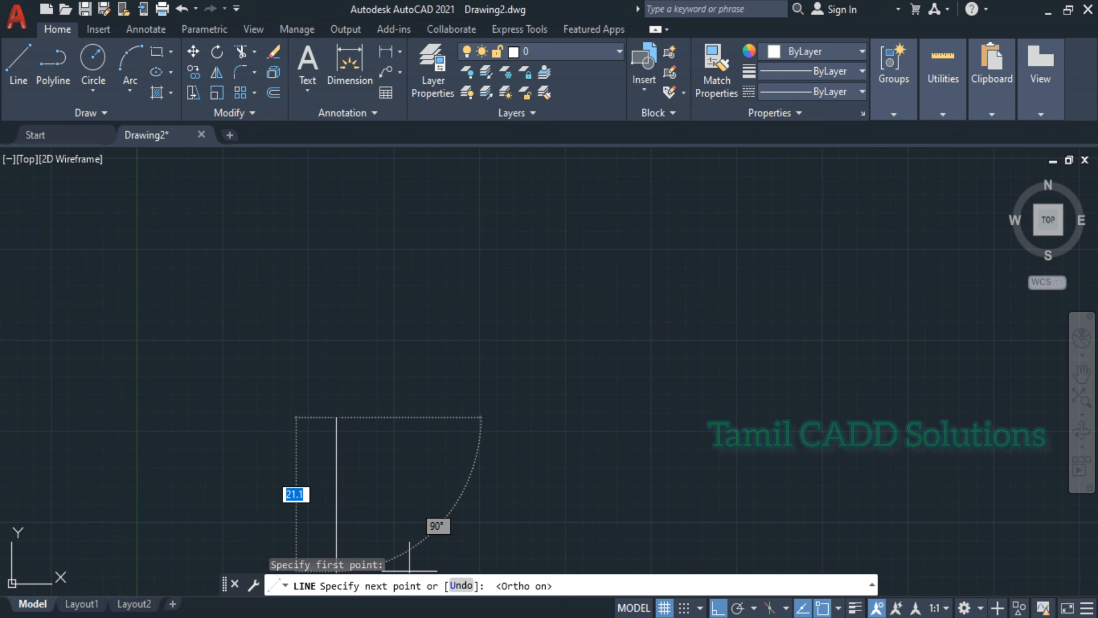
pyautogui.click(236, 616)
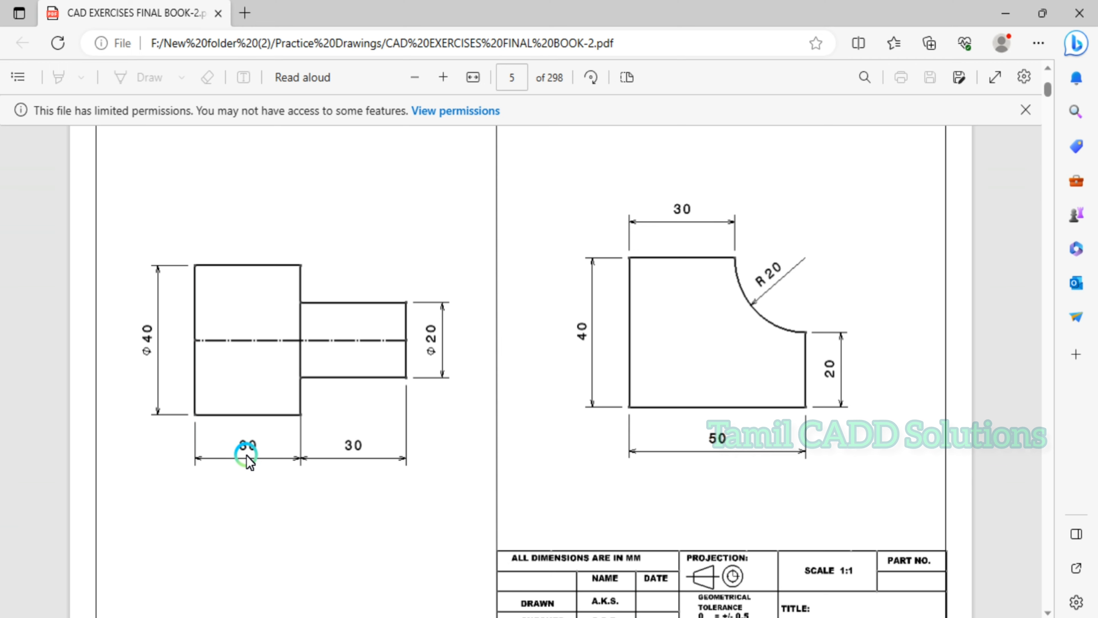
pyautogui.click(1006, 13)
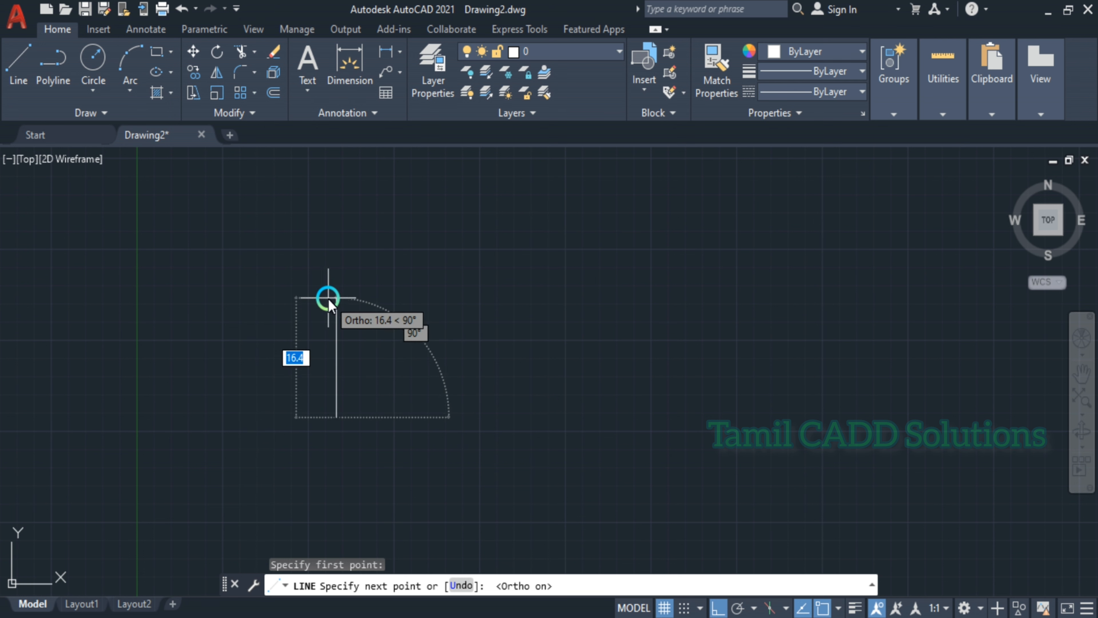
pyautogui.write('40')
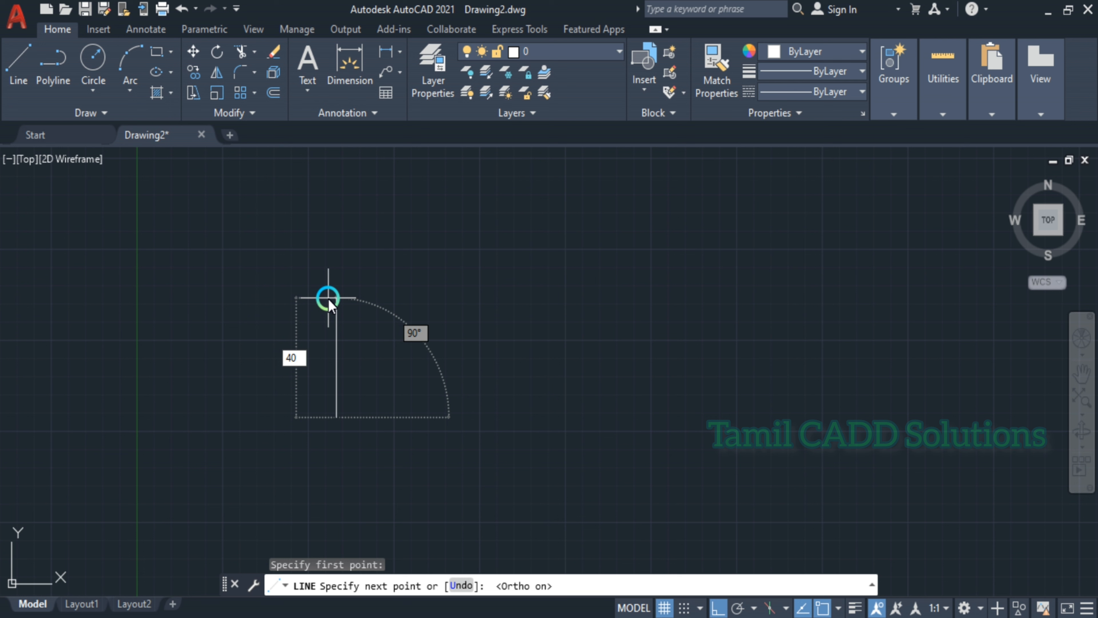
pyautogui.press('Return')
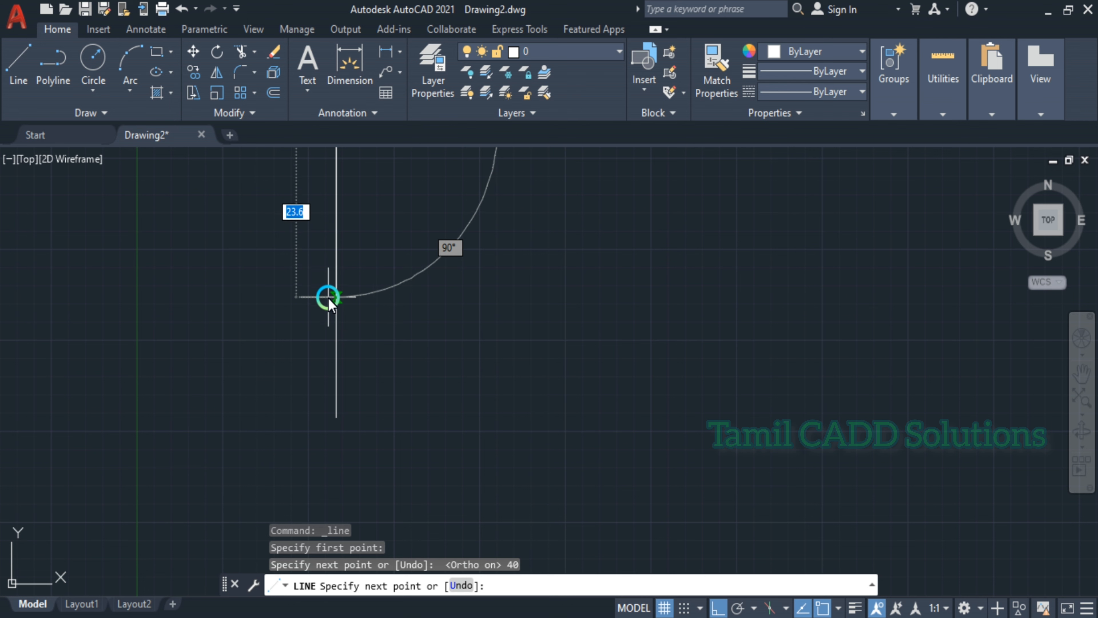
pyautogui.scroll(-1, 328, 297)
pyautogui.press('Escape')
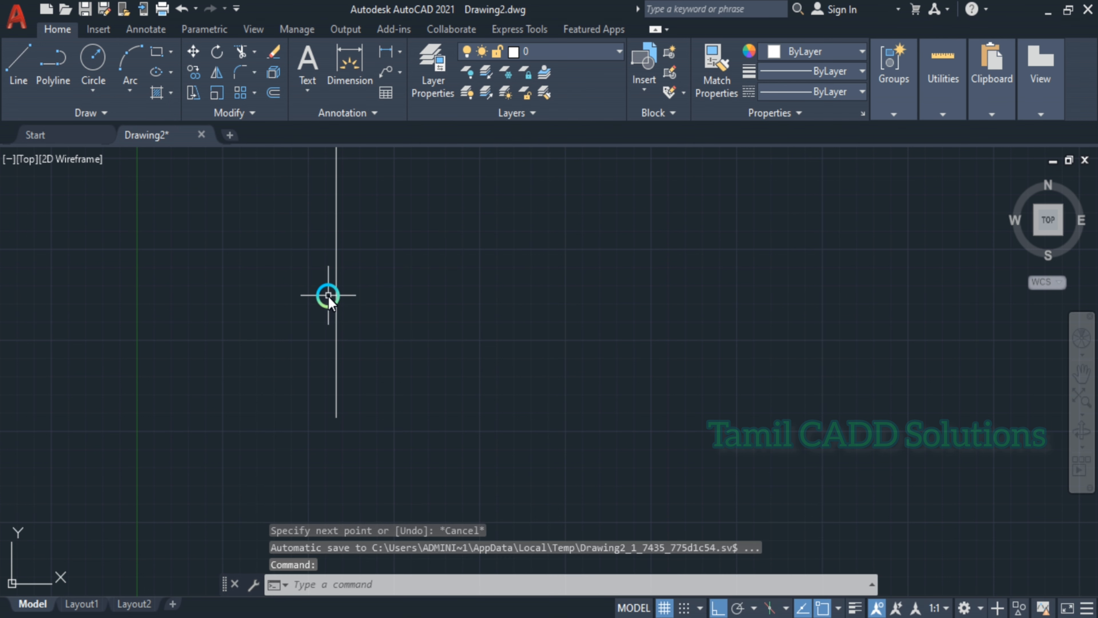
pyautogui.scroll(-3, 477, 322)
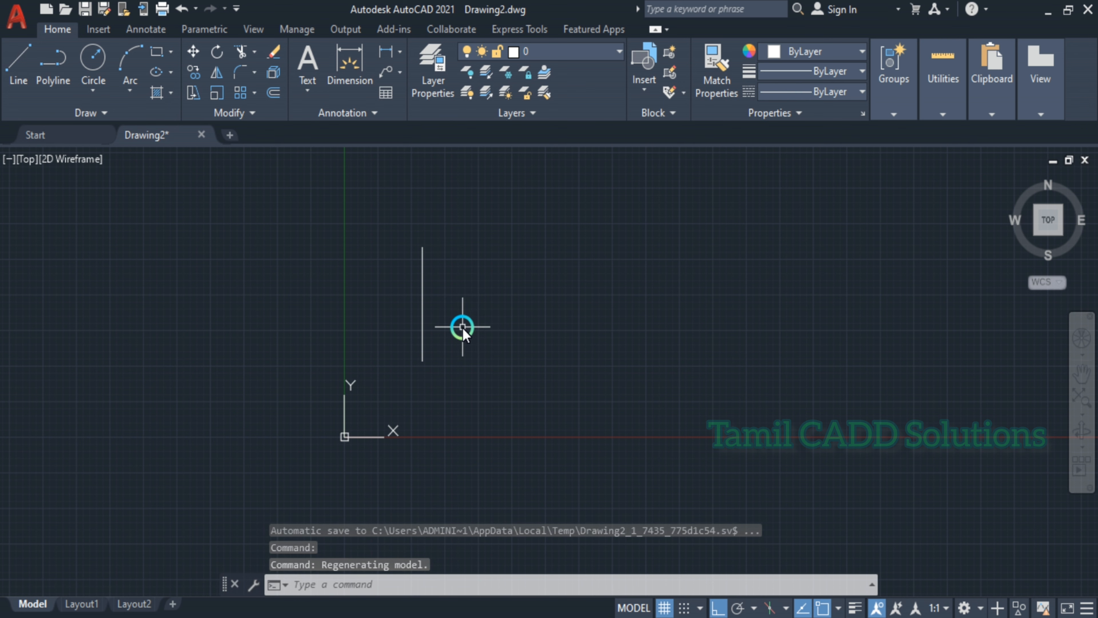
pyautogui.scroll(2, 463, 323)
pyautogui.scroll(-5, 462, 326)
pyautogui.scroll(4, 462, 326)
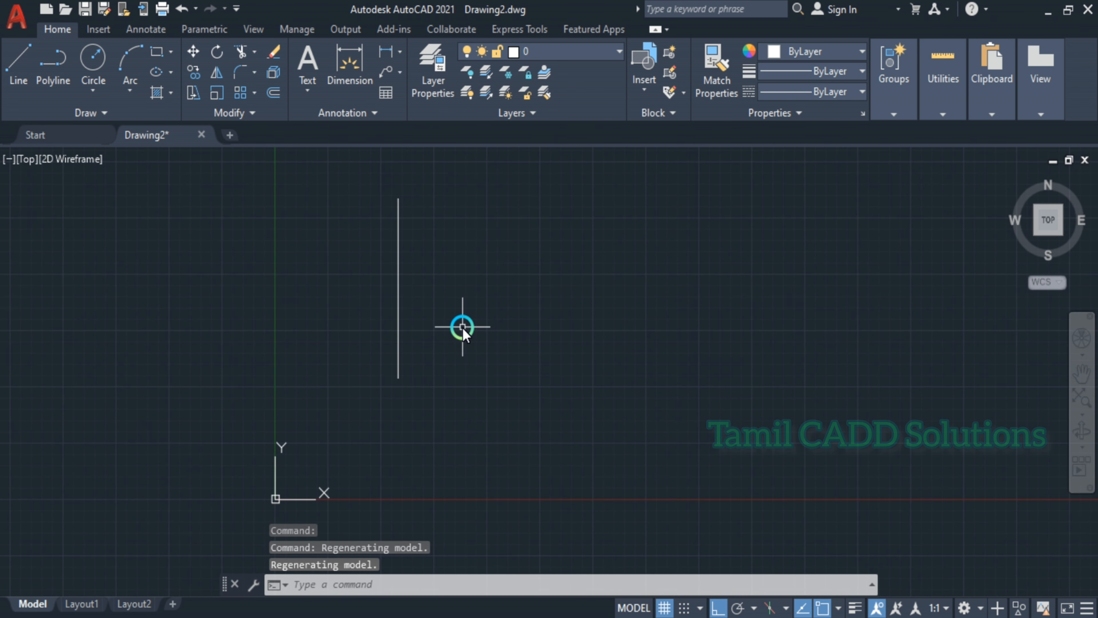
pyautogui.scroll(-3, 461, 326)
pyautogui.scroll(2, 461, 324)
pyautogui.scroll(4, 458, 322)
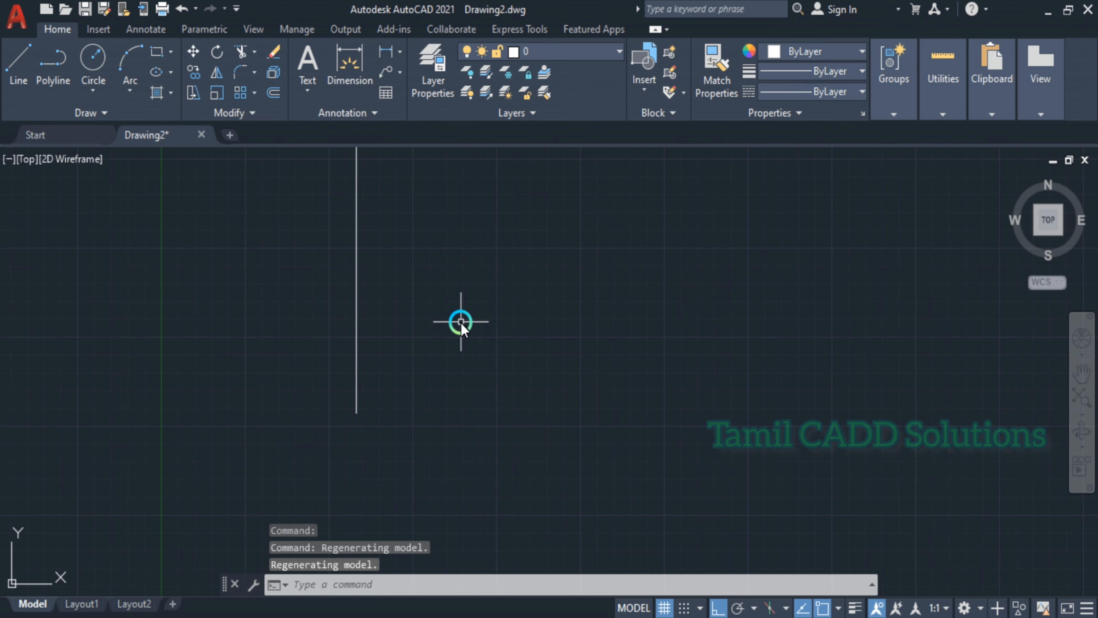
pyautogui.scroll(-4, 443, 299)
pyautogui.moveTo(444, 299); pyautogui.dragTo(329, 294, button='middle')
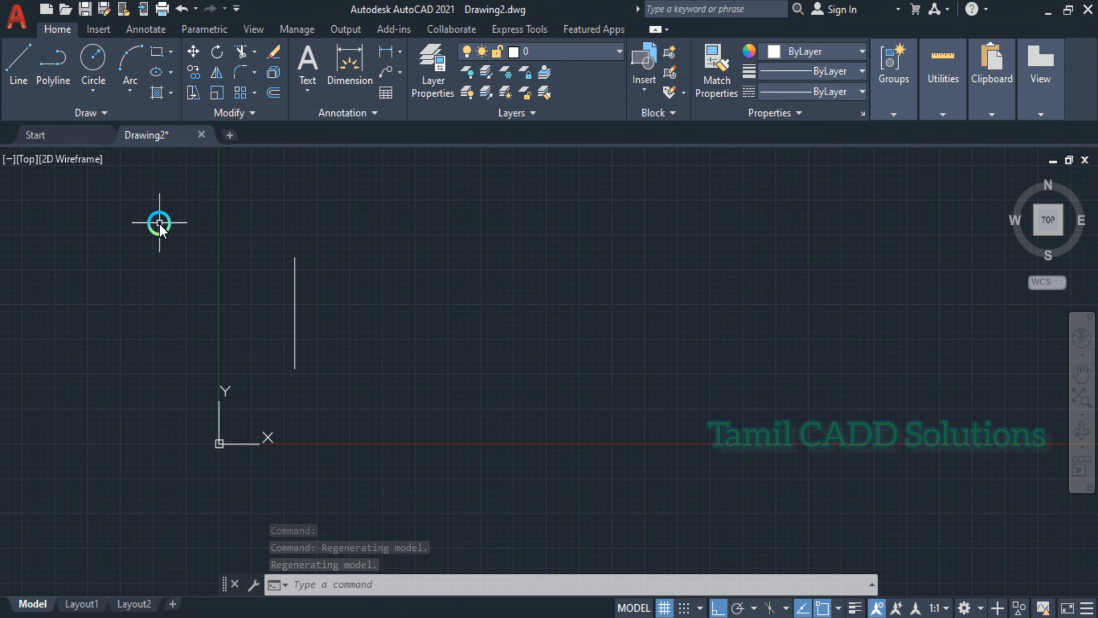
pyautogui.scroll(4, 41, 209)
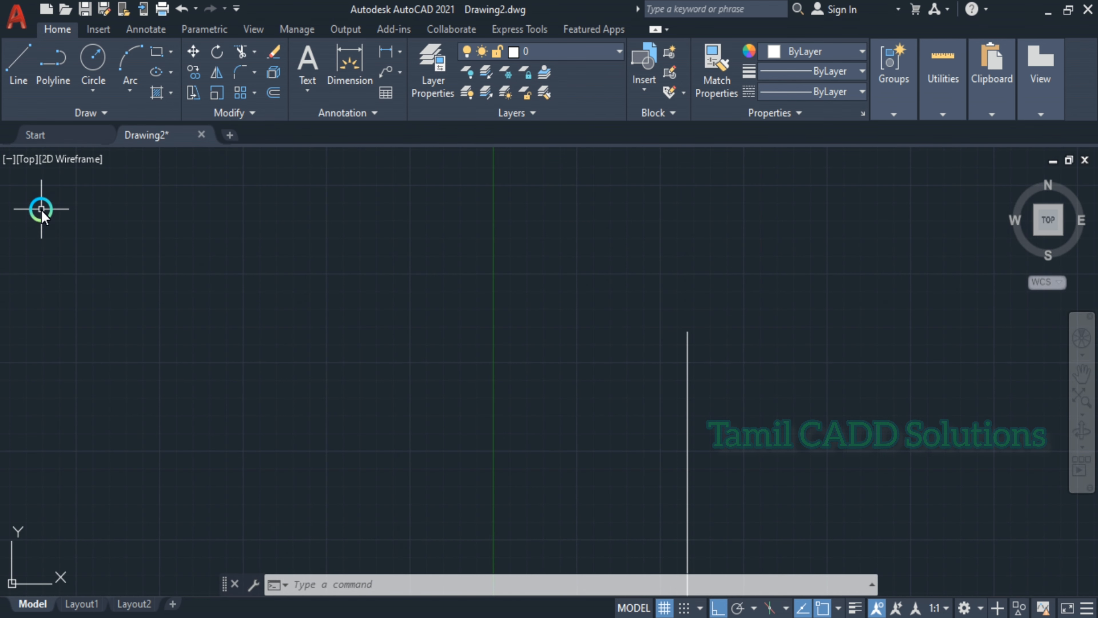
pyautogui.scroll(-4, 41, 209)
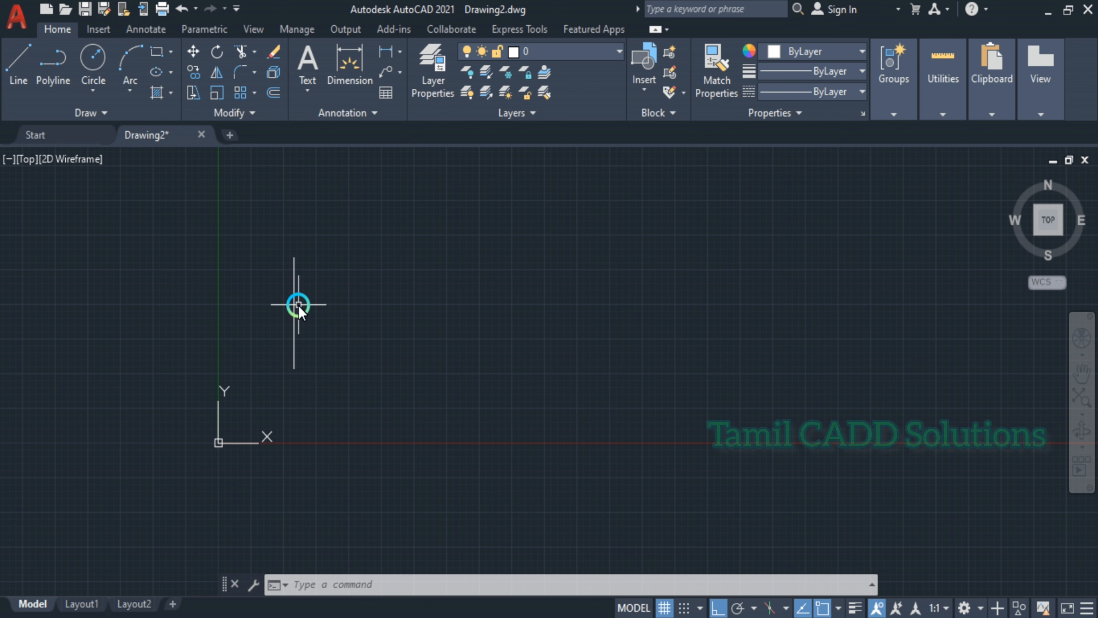
pyautogui.scroll(4, 298, 304)
pyautogui.scroll(-4, 298, 302)
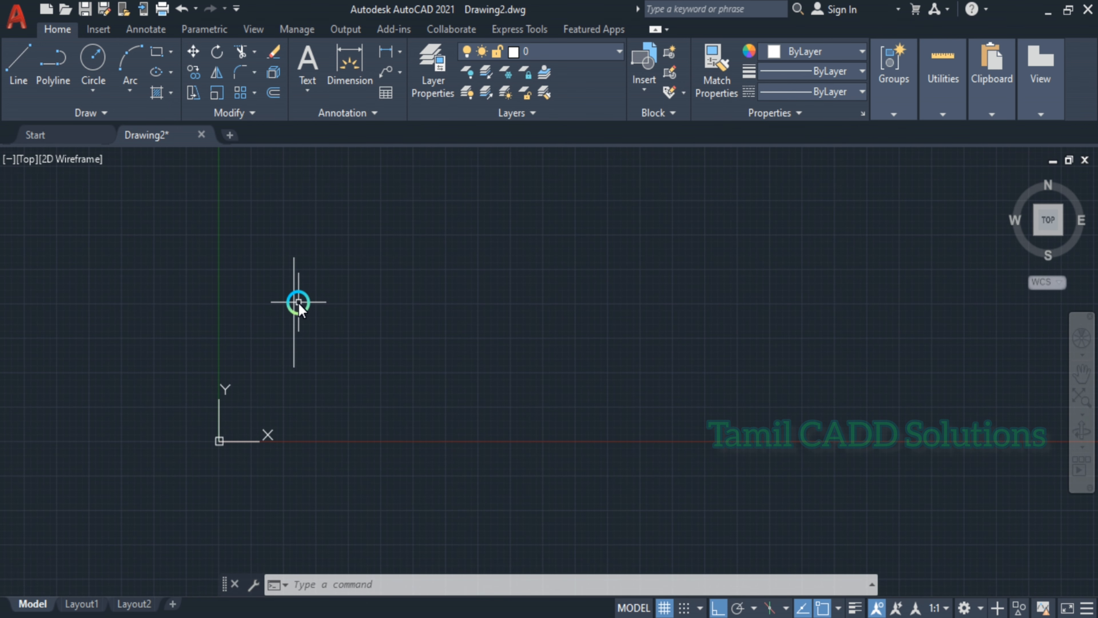
pyautogui.scroll(4, 298, 302)
pyautogui.scroll(-2, 298, 302)
pyautogui.scroll(-2, 298, 302)
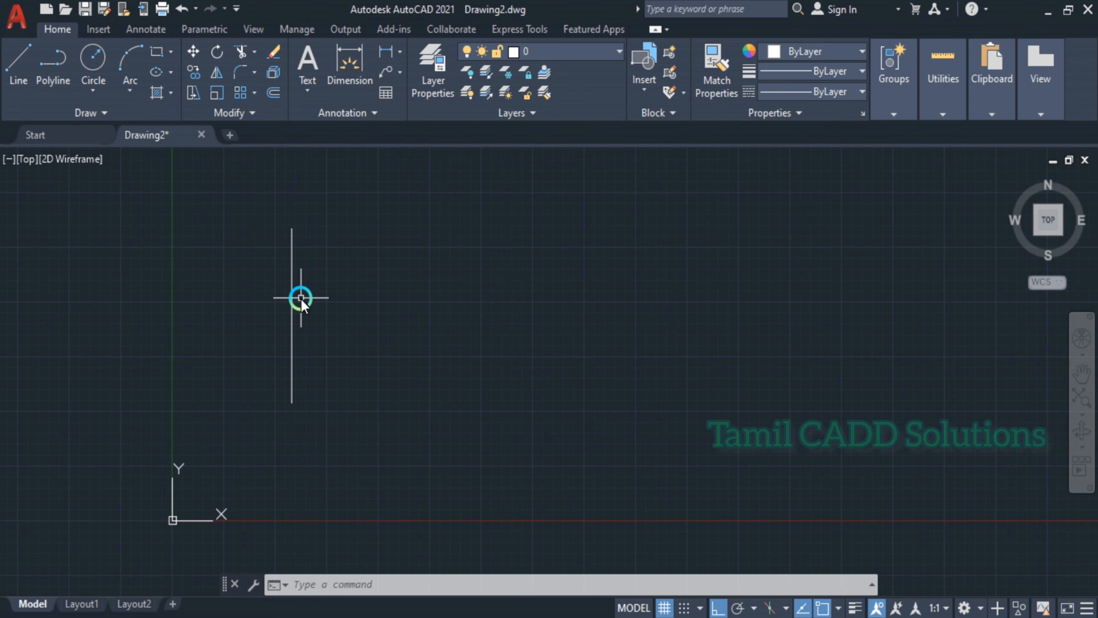
# - Draw a 30 mm horizontal line to the right from the upper end of the 40 mm left edge
pyautogui.moveTo(301, 298); pyautogui.dragTo(264, 311, button='middle')
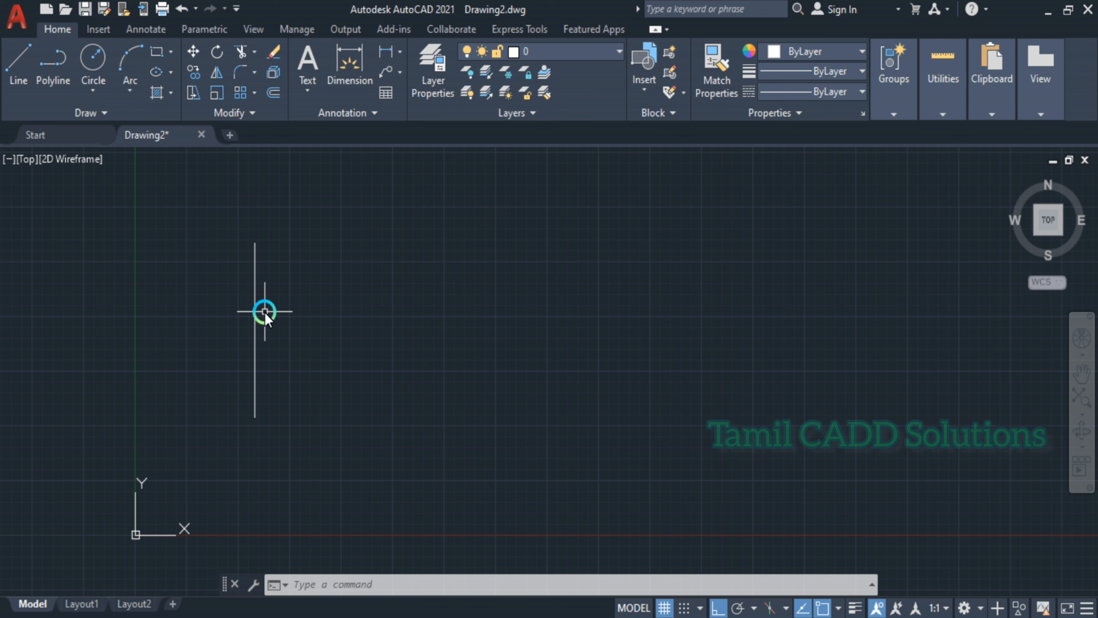
pyautogui.write('k')
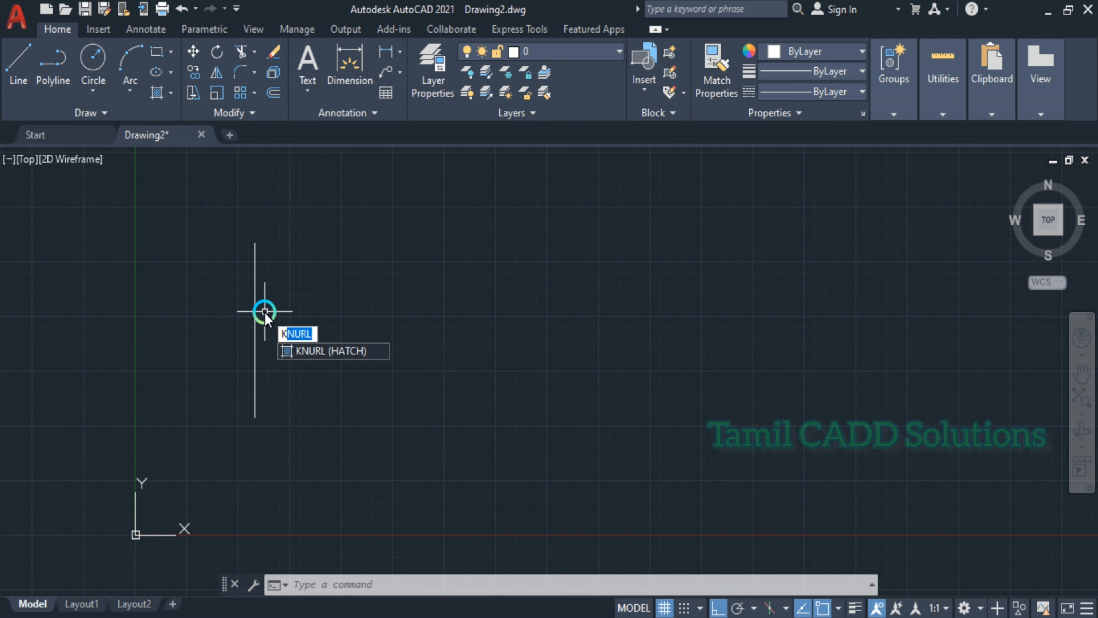
pyautogui.press('BackSpace')
pyautogui.press('BackSpace')
pyautogui.write('L')
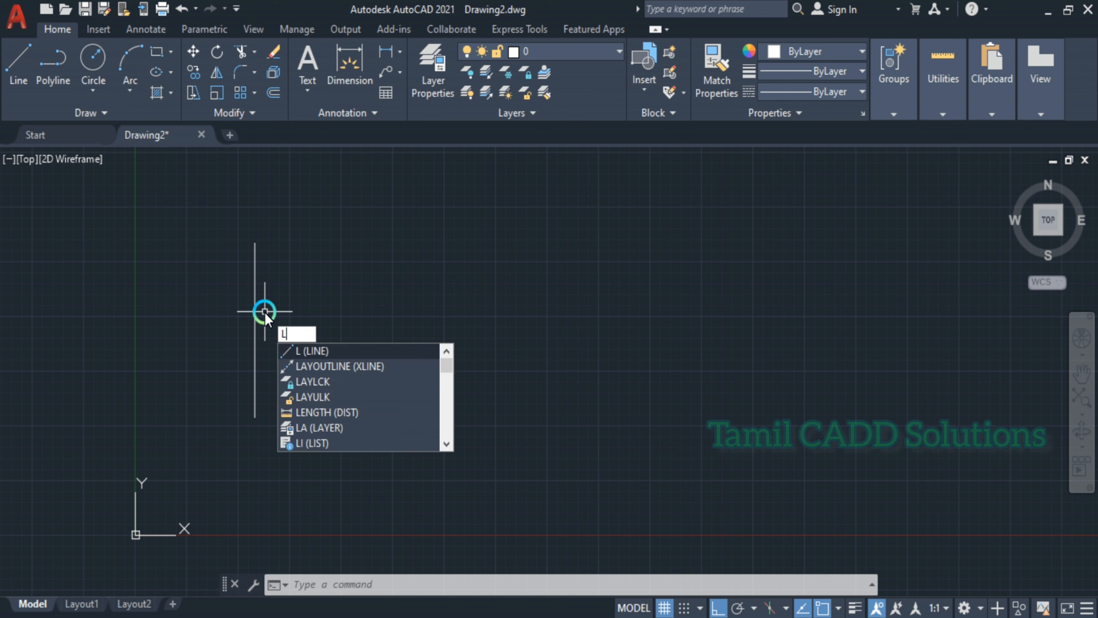
pyautogui.press('Return')
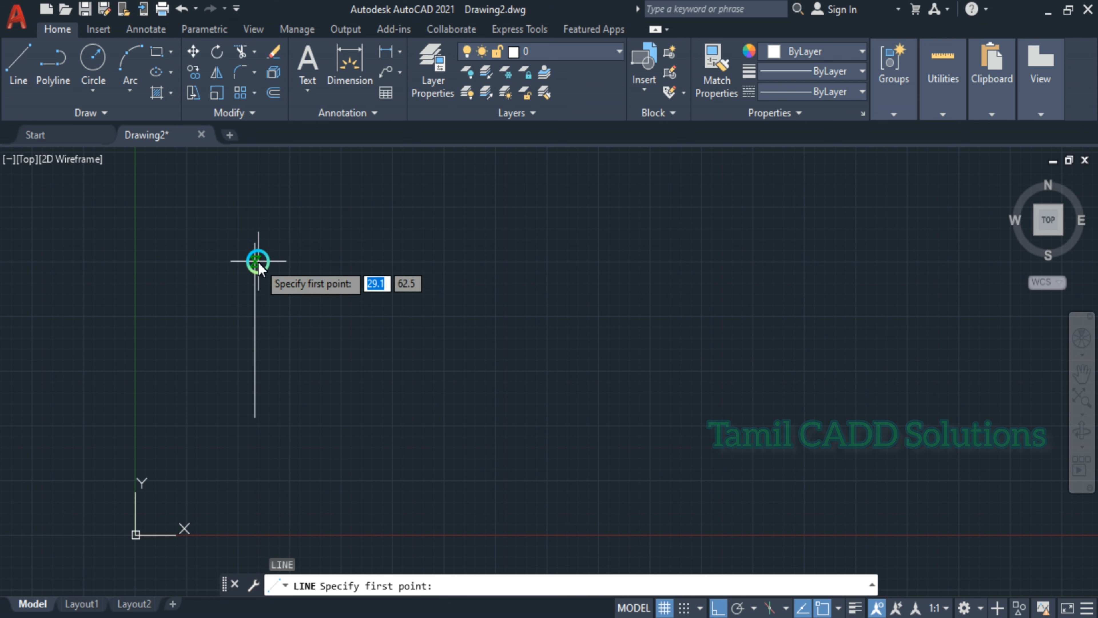
pyautogui.click(255, 242)
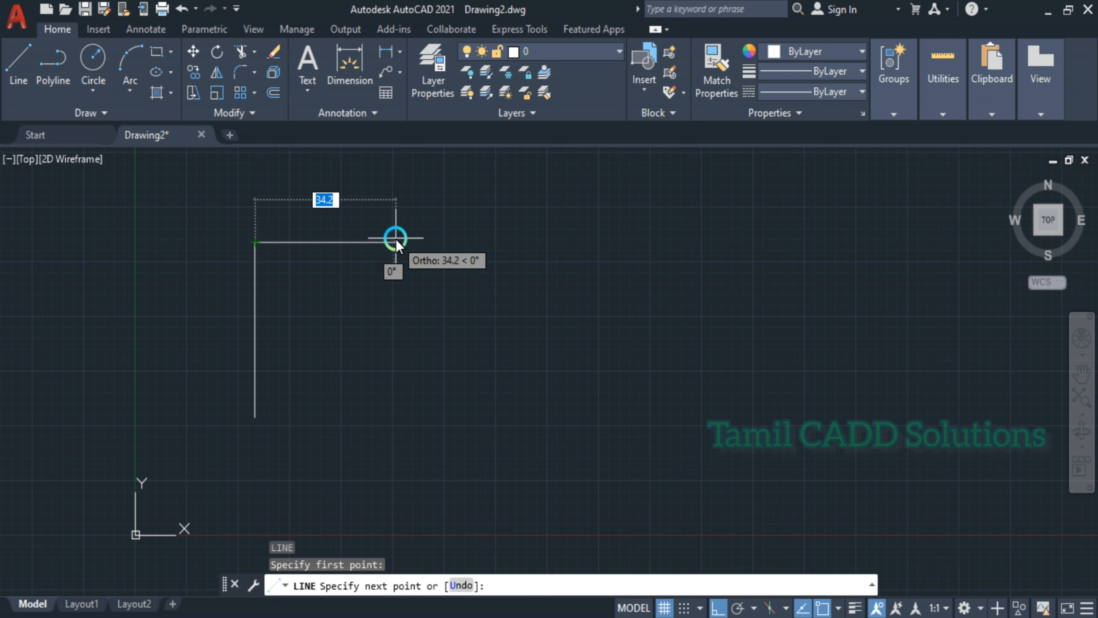
pyautogui.write('30')
pyautogui.press('Return')
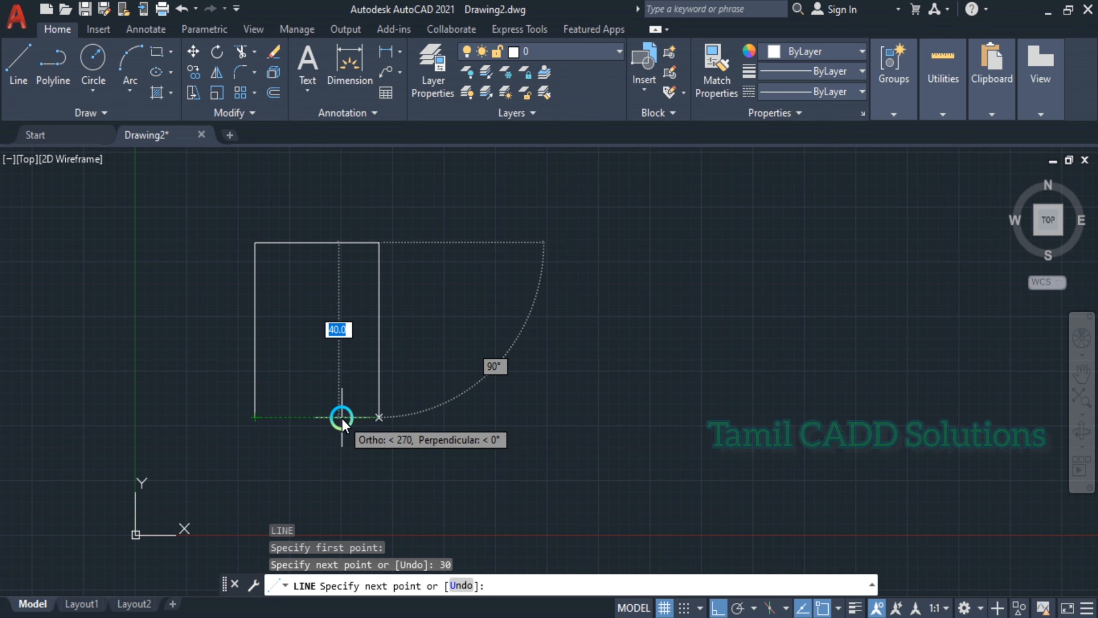
# - Continue the line 40 mm downward and close the rectangle at the lower end of the left edge
pyautogui.write('4')
pyautogui.press('Return')
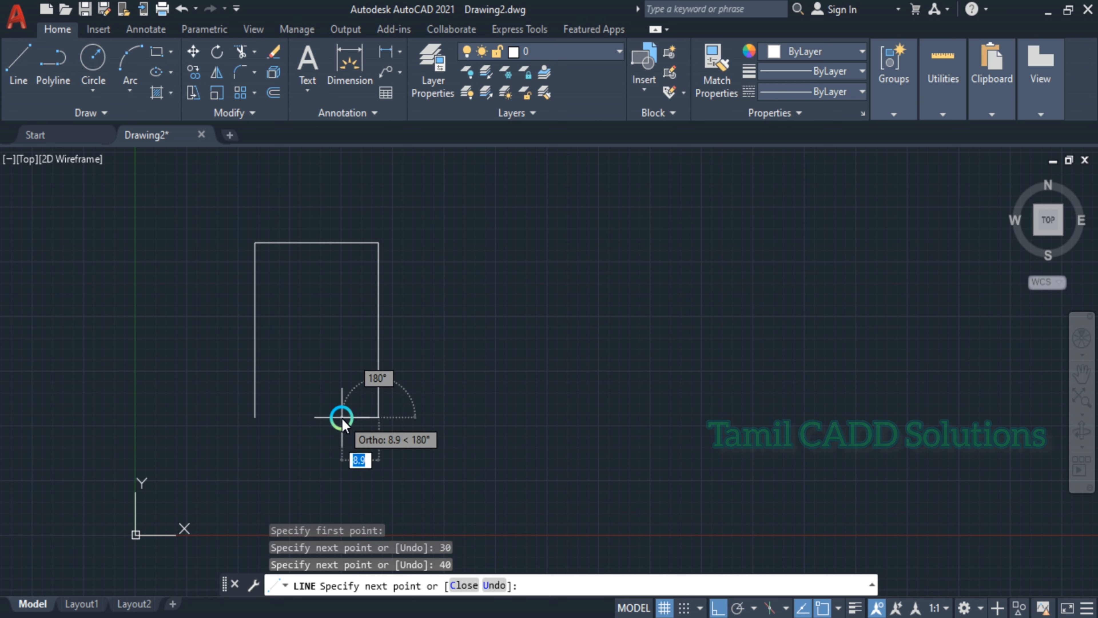
pyautogui.click(255, 418)
pyautogui.press('Escape')
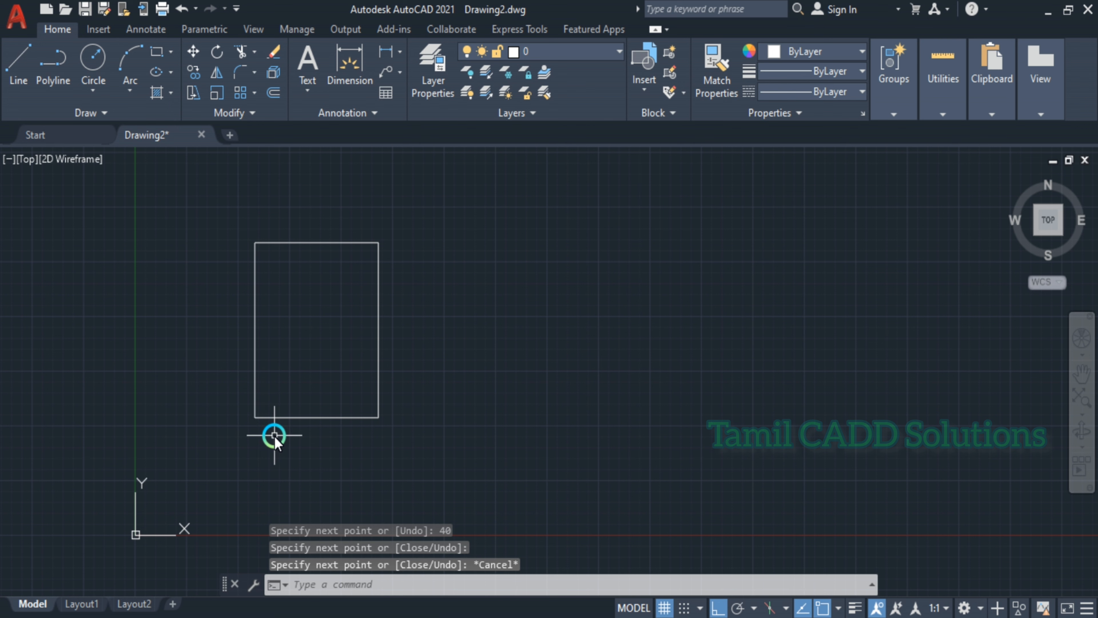
# - Consult the practice drawing PDF for the dimensions of the shaft's smaller step, and return to the AutoCAD drawing
pyautogui.moveTo(432, 382); pyautogui.dragTo(331, 370, button='middle')
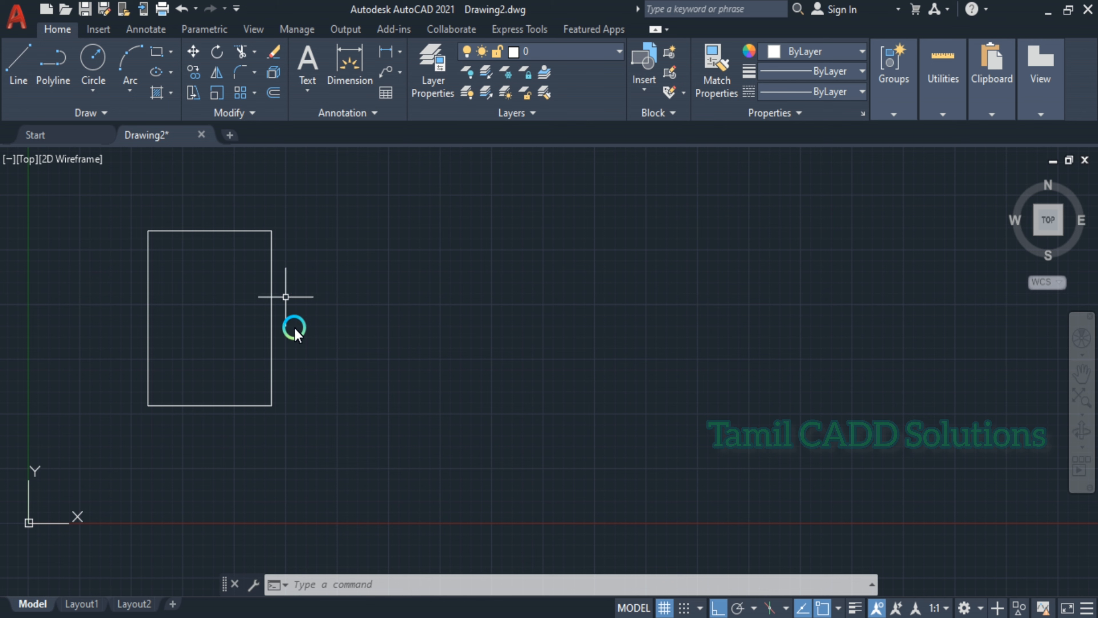
pyautogui.click(225, 616)
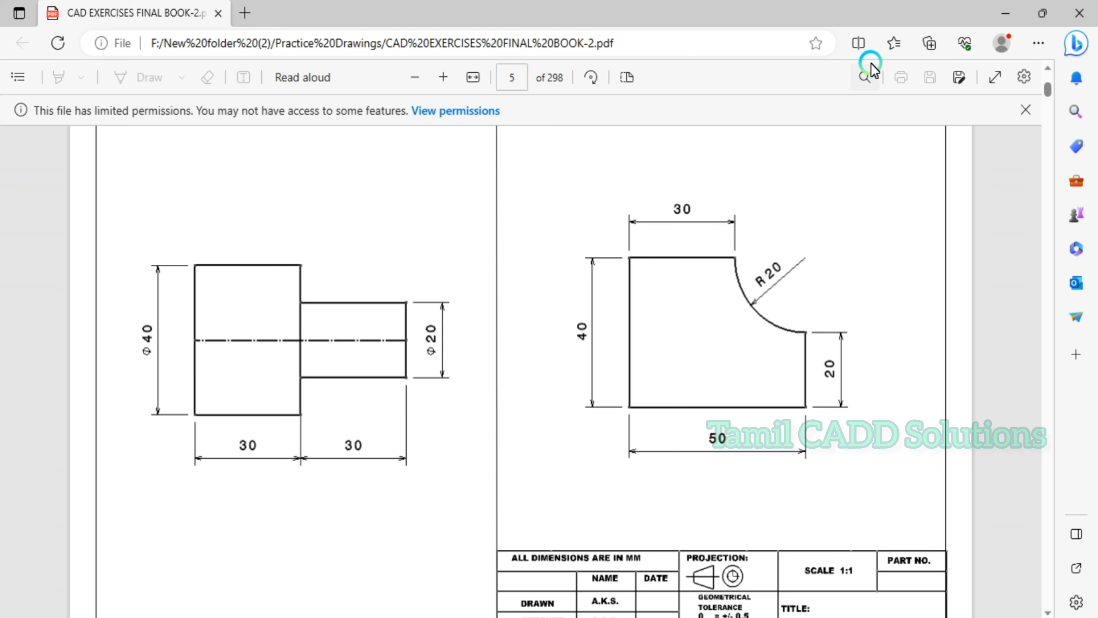
pyautogui.click(1013, 8)
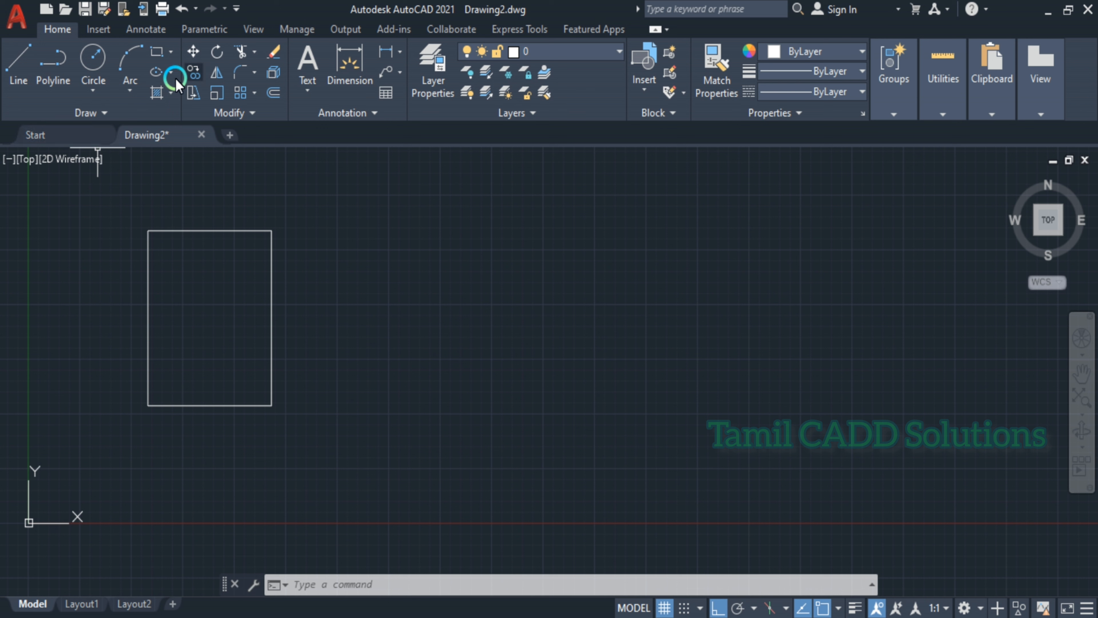
pyautogui.click(156, 52)
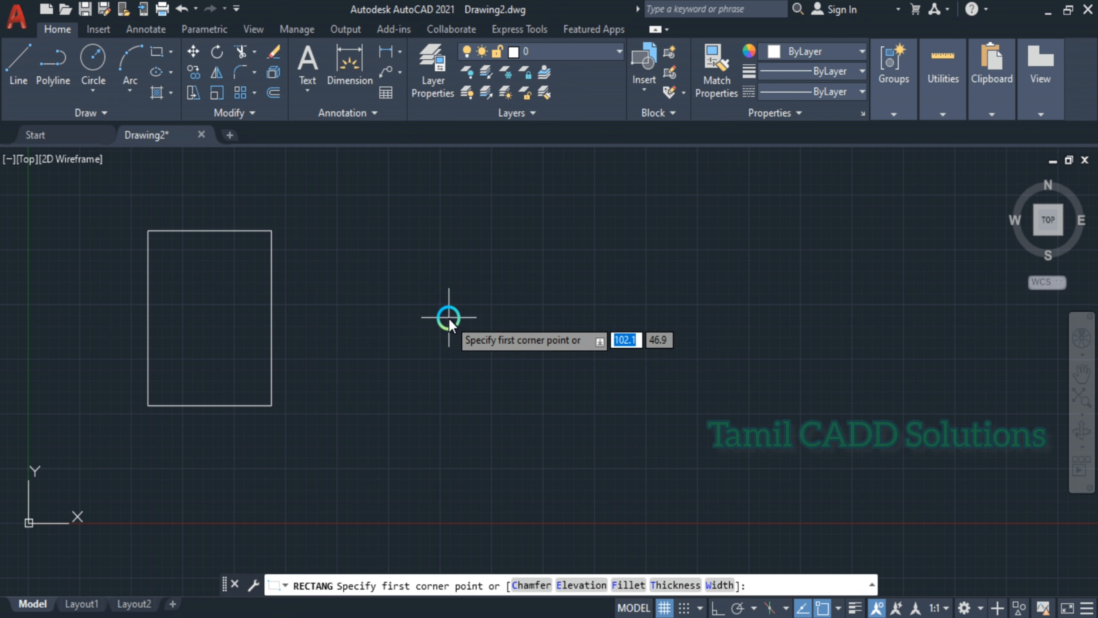
pyautogui.press('Escape')
pyautogui.write('54')
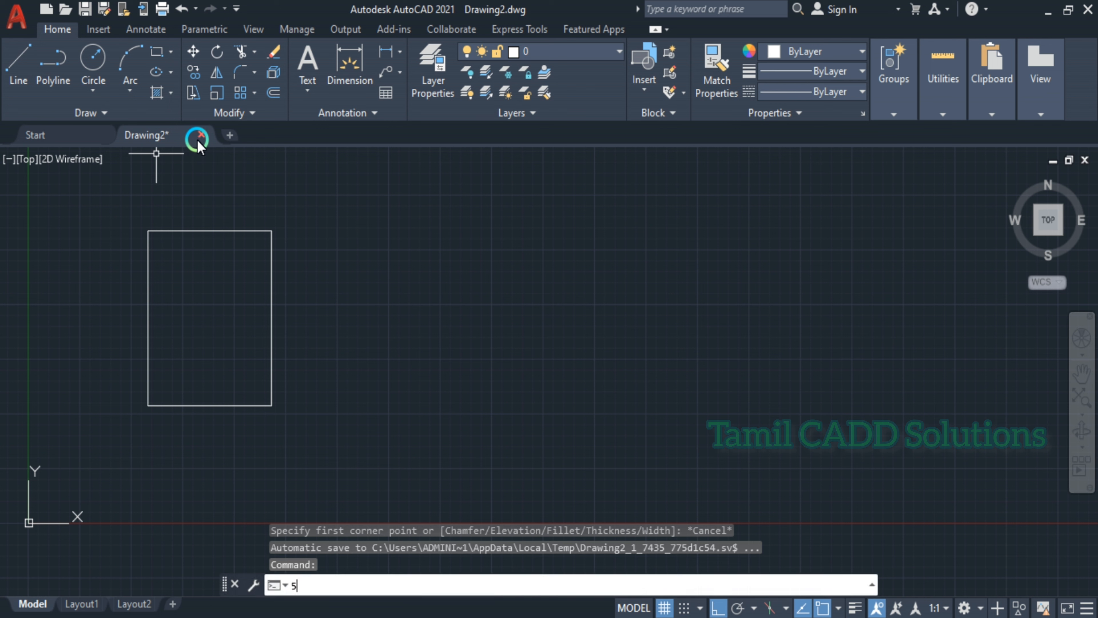
pyautogui.press('BackSpace')
pyautogui.press('BackSpace')
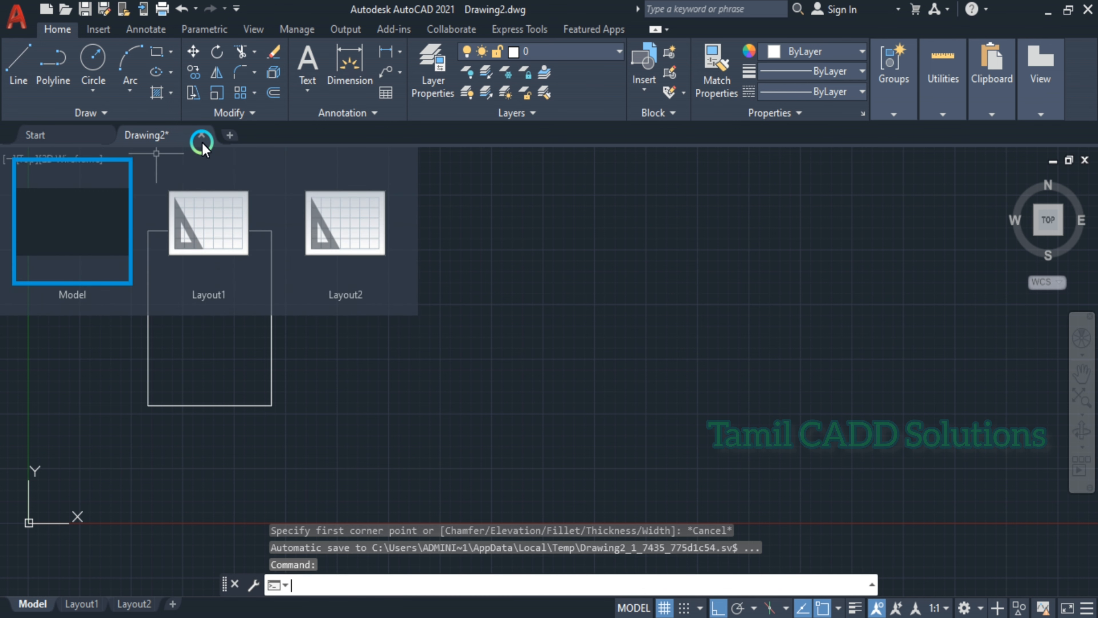
pyautogui.write('T')
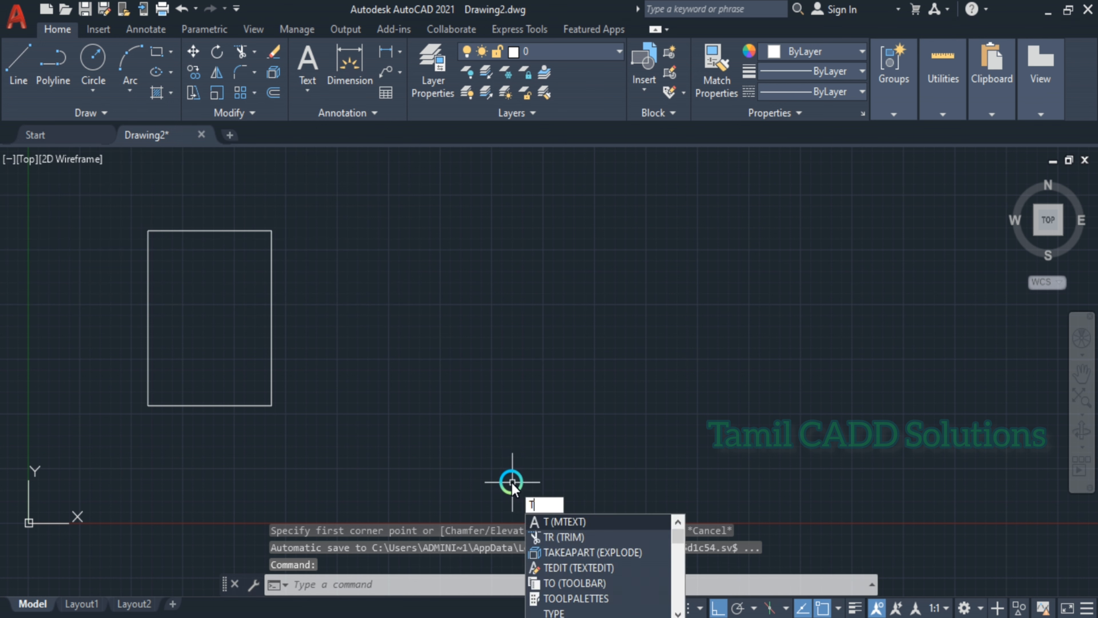
pyautogui.press('BackSpace')
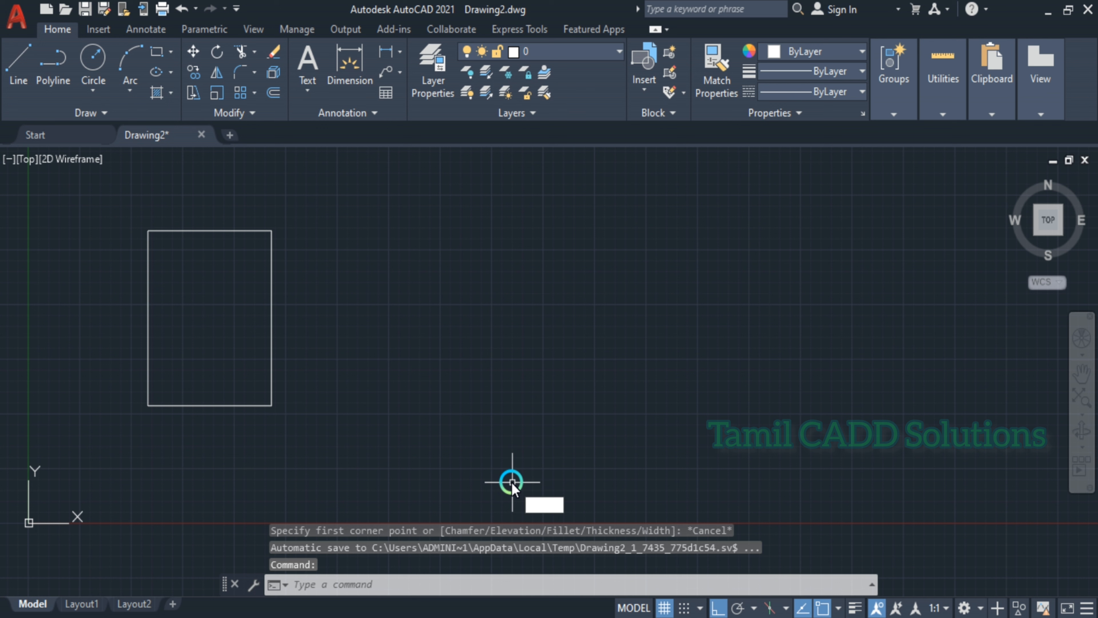
# - Draw a rectangle 30 mm wide and 20 mm high in the empty space to the right of the large rectangle
pyautogui.write('REC')
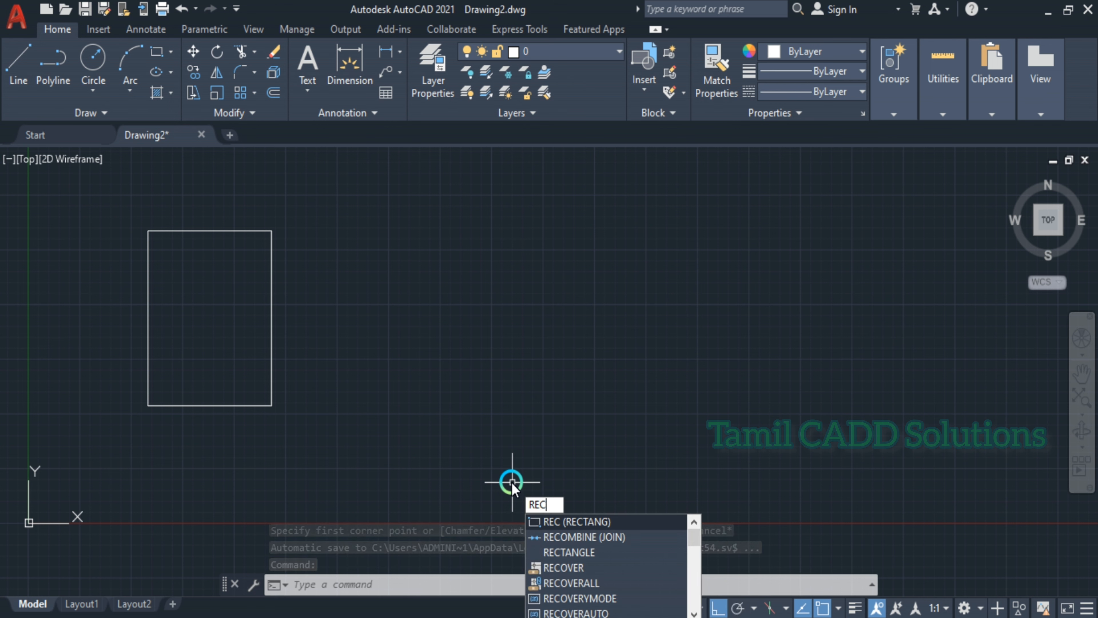
pyautogui.press('Return')
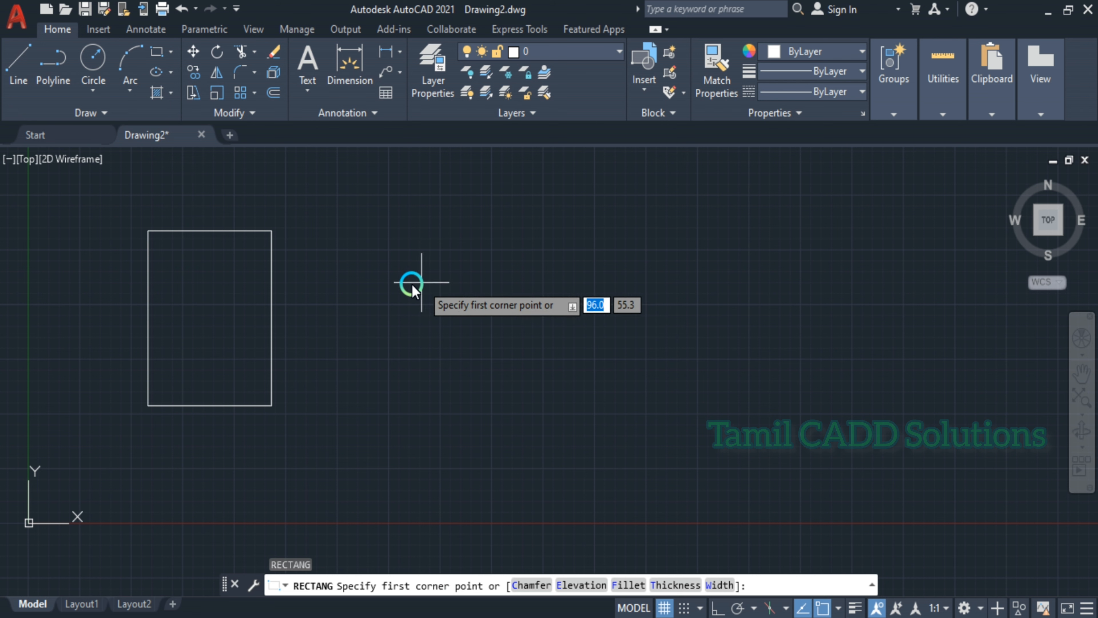
pyautogui.click(356, 275)
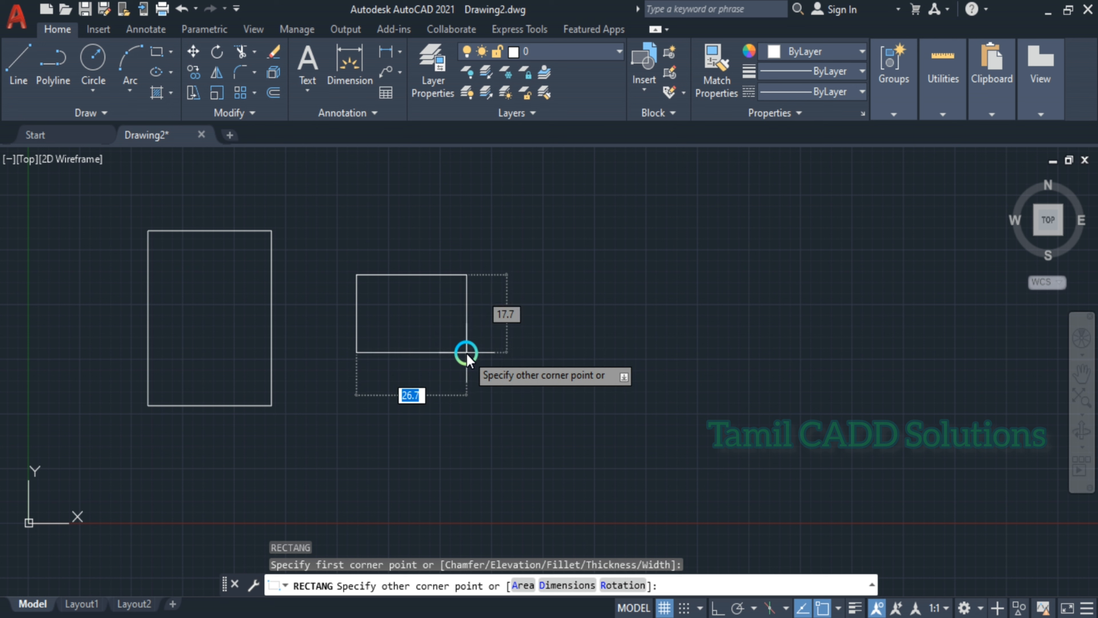
pyautogui.write('30')
pyautogui.press('Tab')
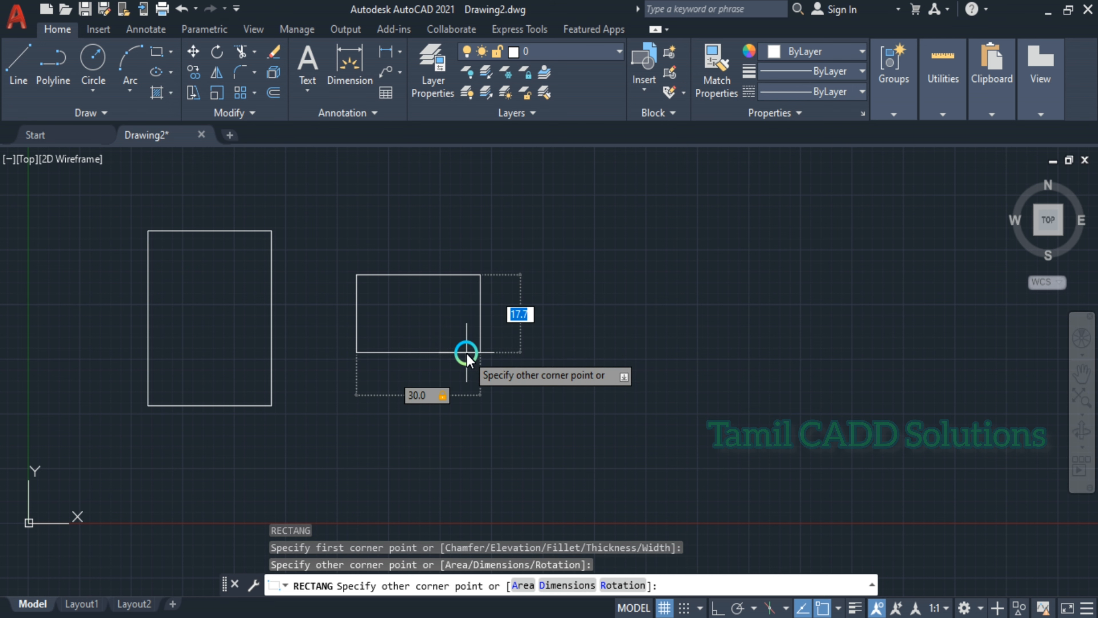
pyautogui.write('20')
pyautogui.press('Tab')
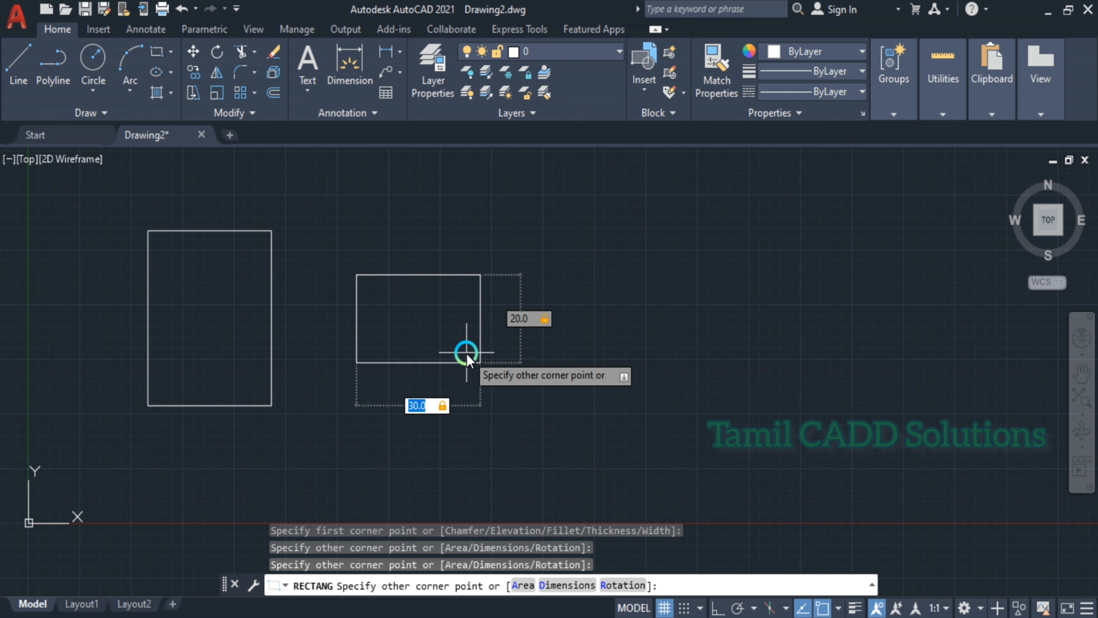
pyautogui.press('Return')
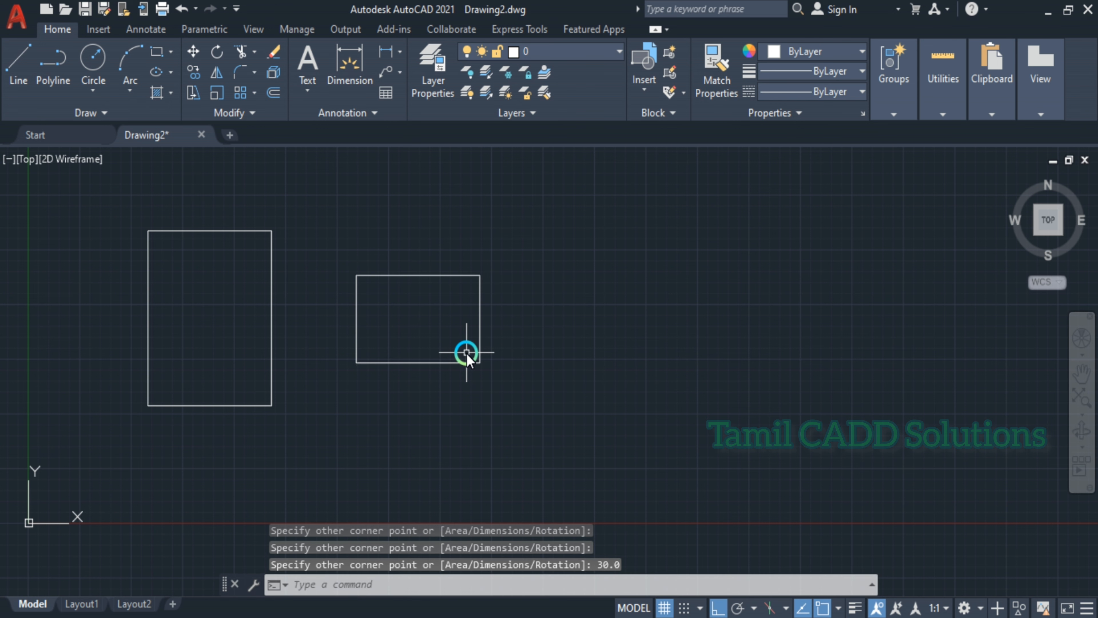
pyautogui.click(535, 435)
pyautogui.click(411, 335)
pyautogui.moveTo(404, 326); pyautogui.dragTo(436, 340)
pyautogui.rightClick(436, 339)
pyautogui.click(419, 355)
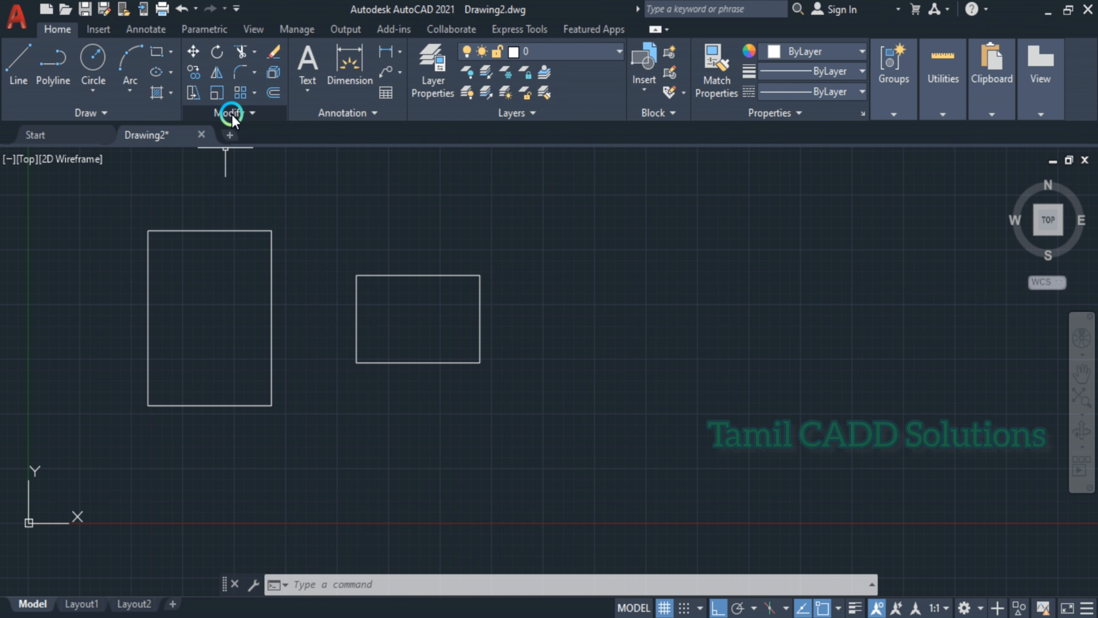
# - Move the small rectangle by its left edge's midpoint onto the midpoint of the large rectangle's right edge
pyautogui.click(193, 53)
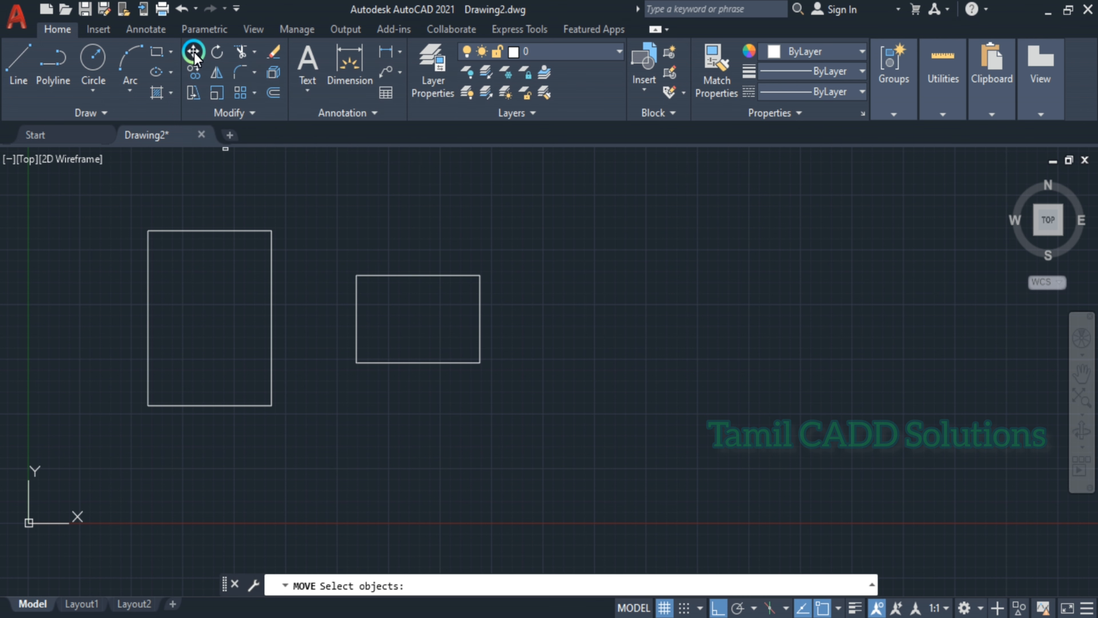
pyautogui.click(344, 209)
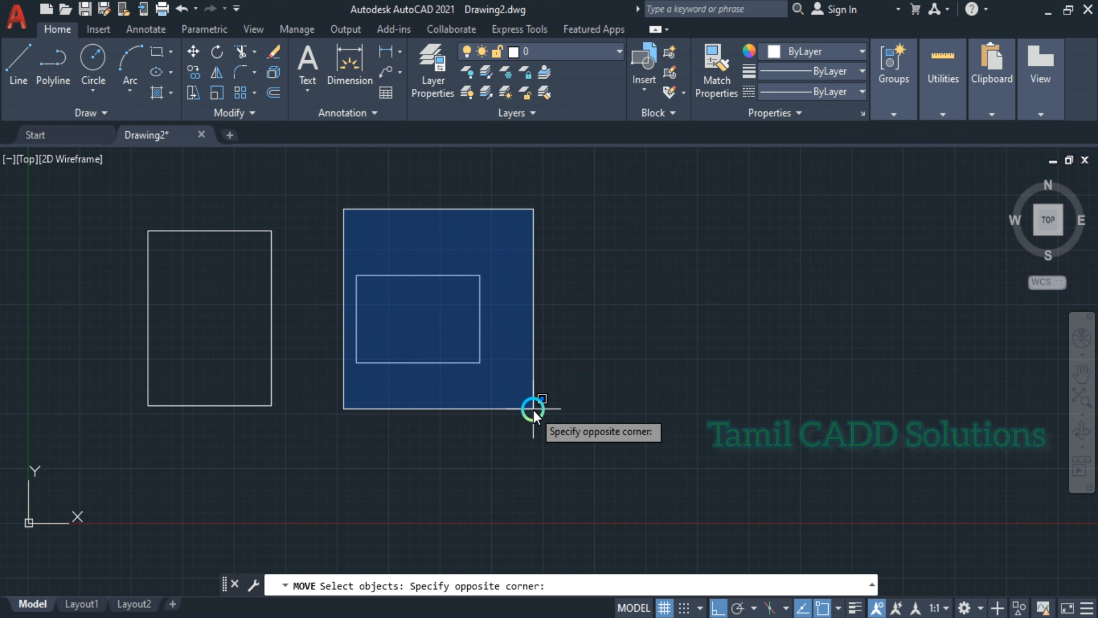
pyautogui.click(533, 410)
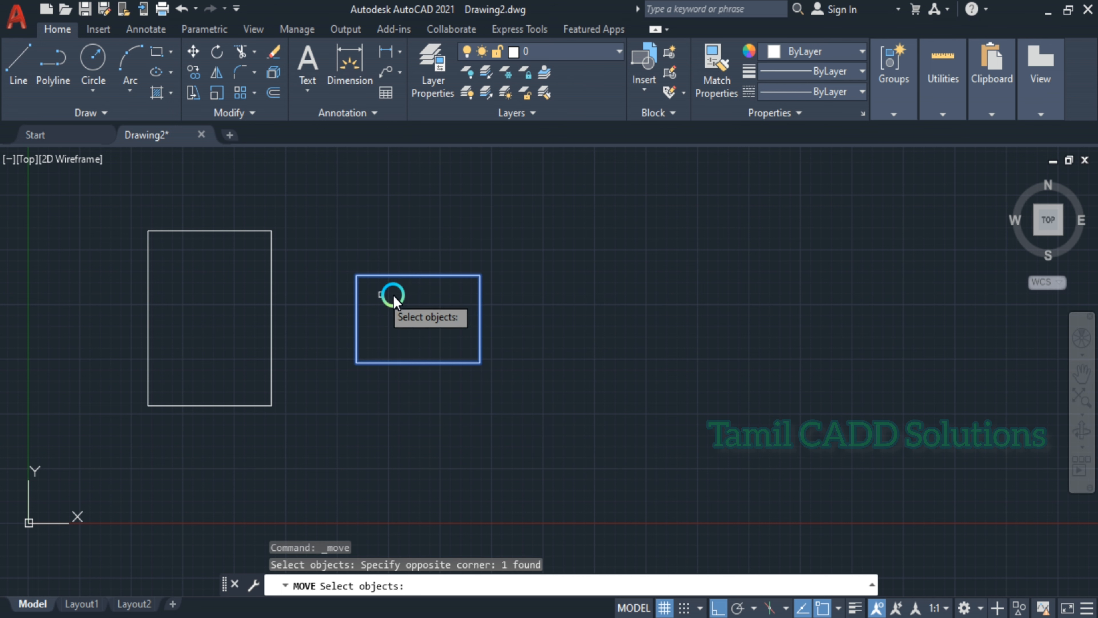
pyautogui.press('Return')
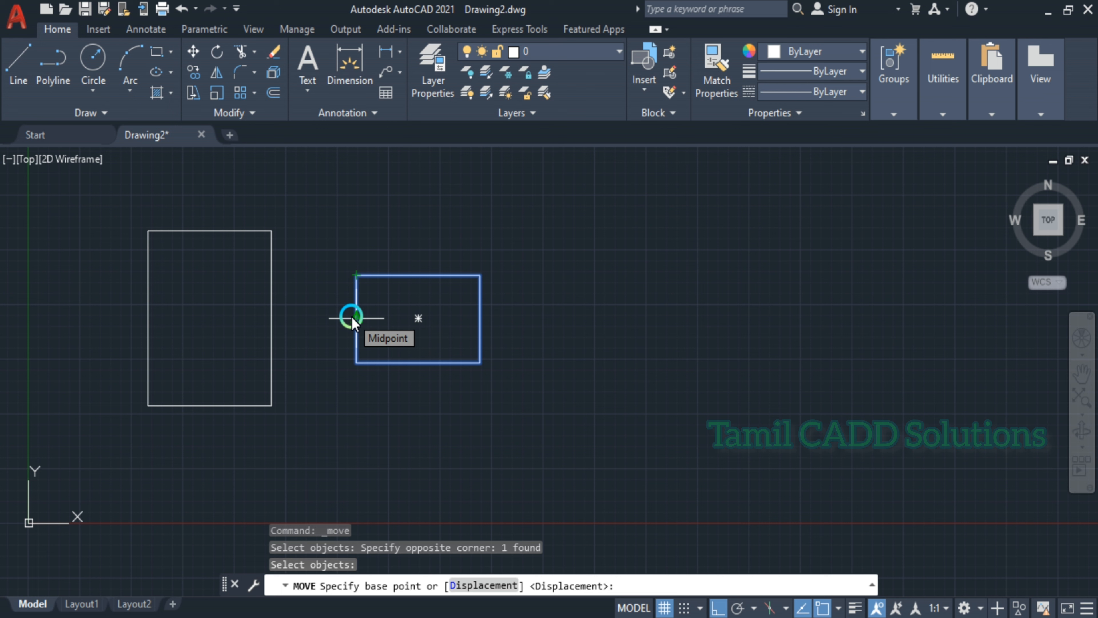
pyautogui.click(352, 318)
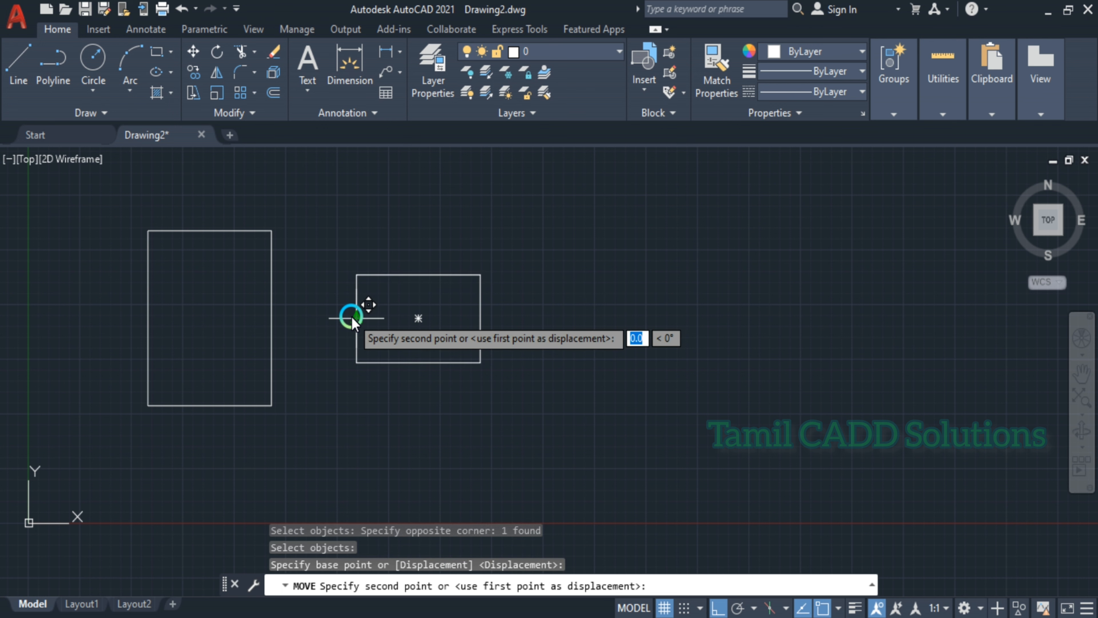
pyautogui.click(271, 319)
pyautogui.moveTo(362, 363); pyautogui.dragTo(484, 361, button='middle')
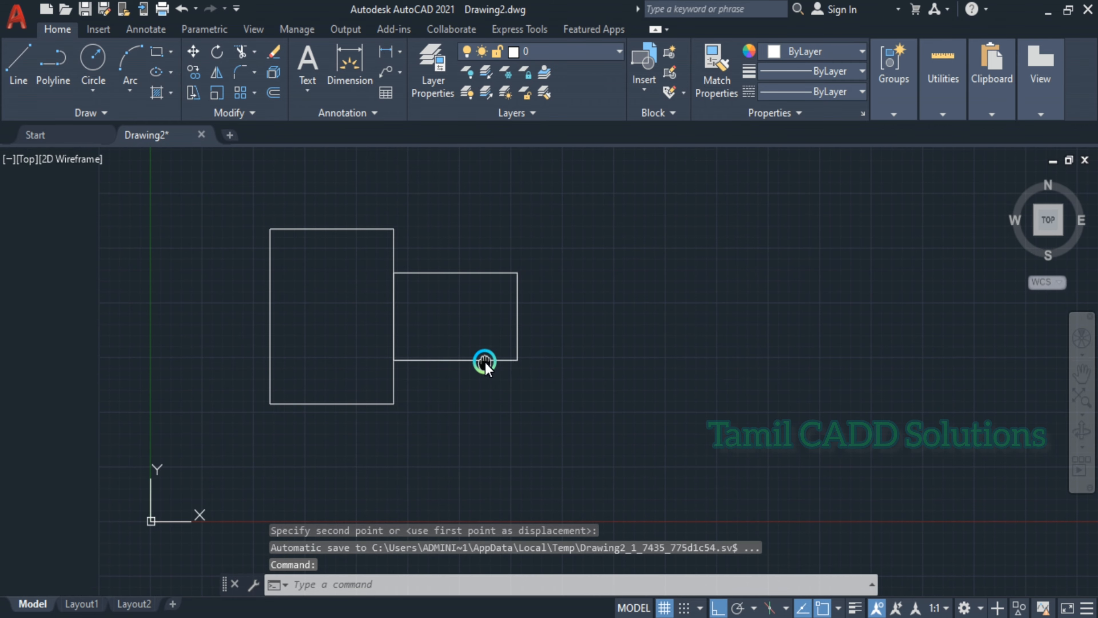
pyautogui.scroll(-2, 487, 384)
pyautogui.moveTo(559, 407); pyautogui.dragTo(468, 427, button='middle')
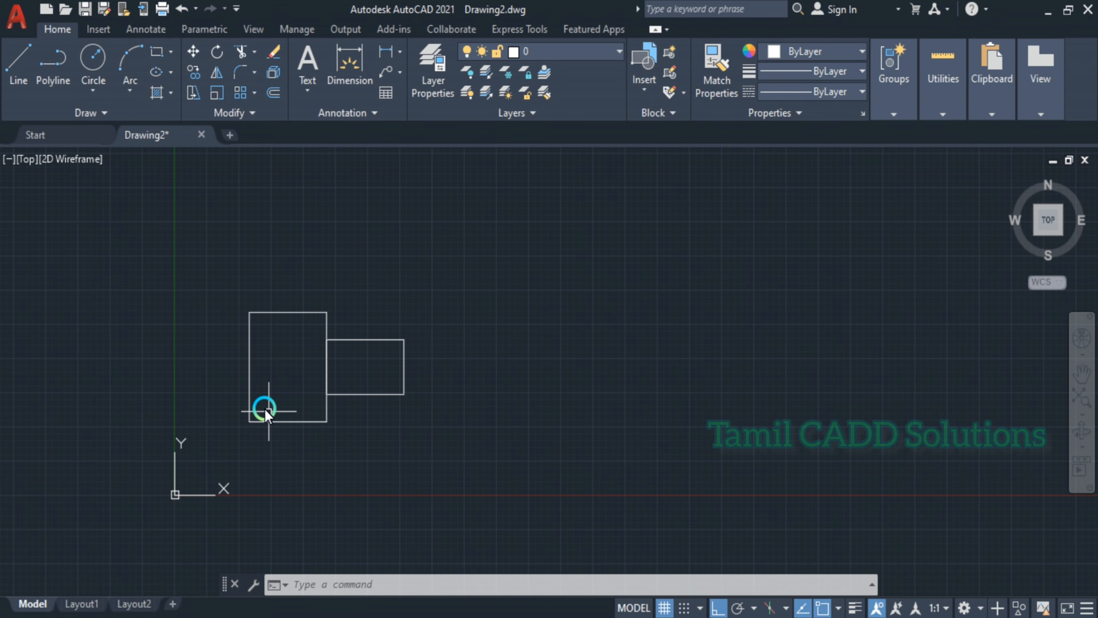
pyautogui.click(207, 274)
pyautogui.click(539, 463)
pyautogui.press('Escape')
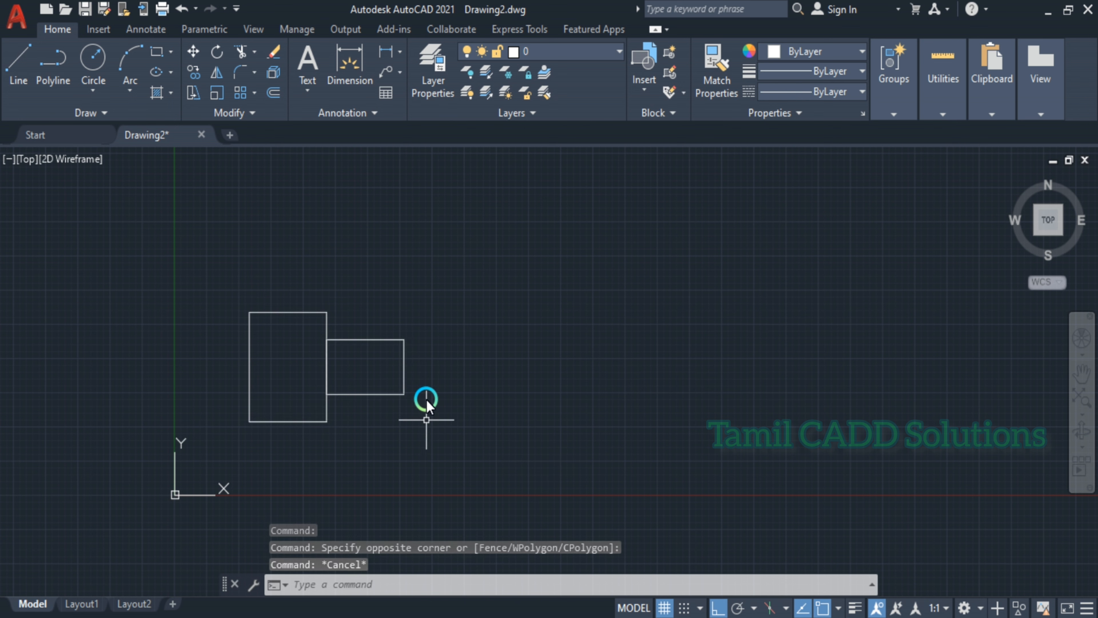
pyautogui.write('D')
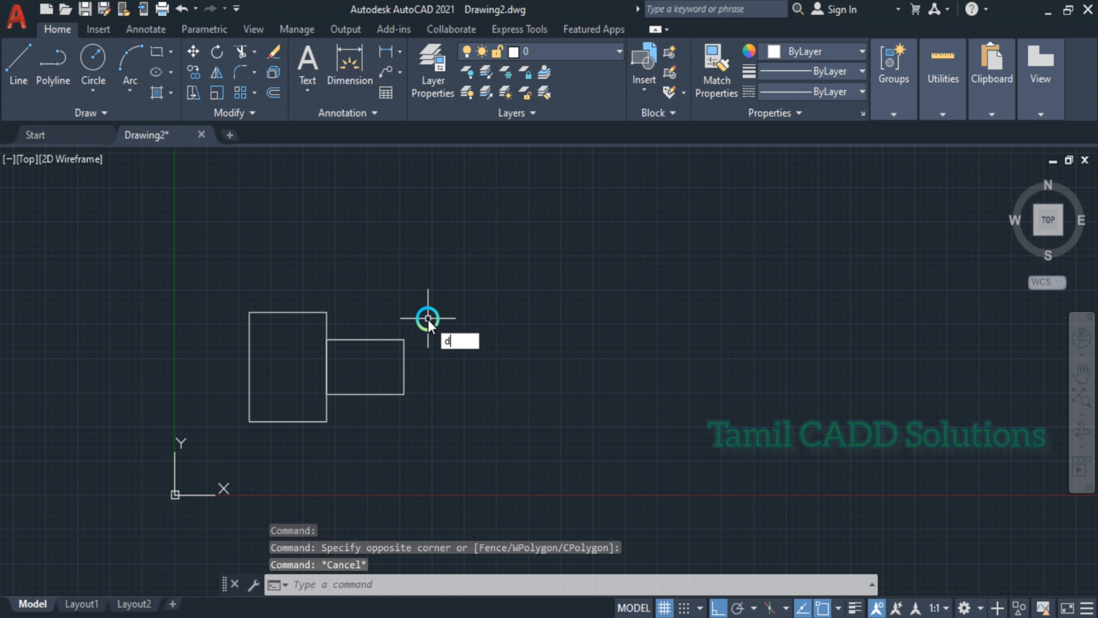
pyautogui.press('Return')
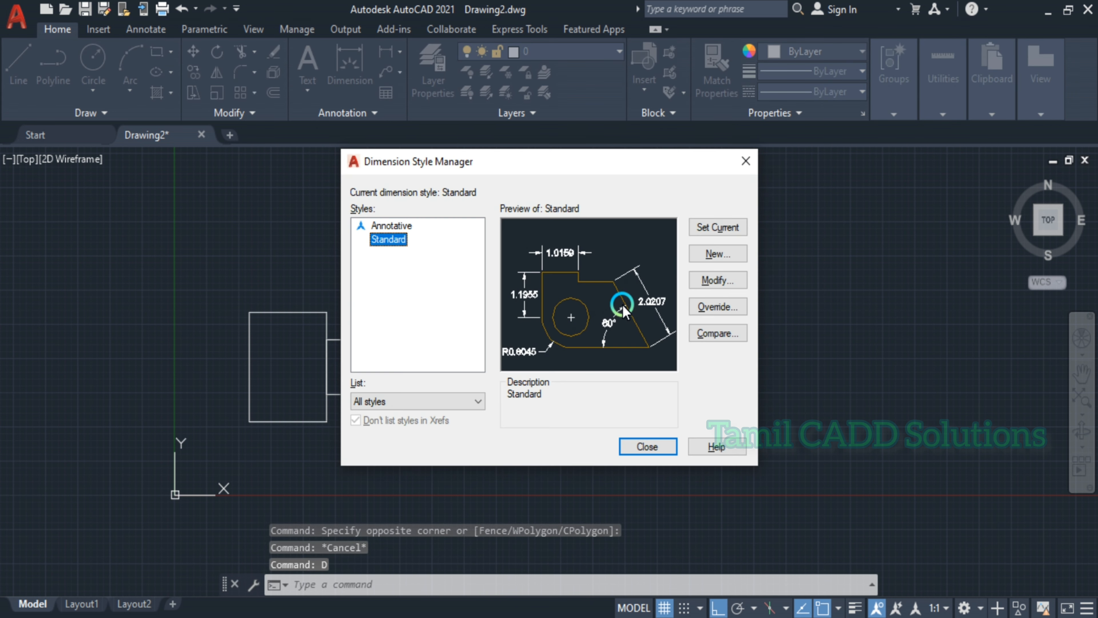
pyautogui.click(706, 282)
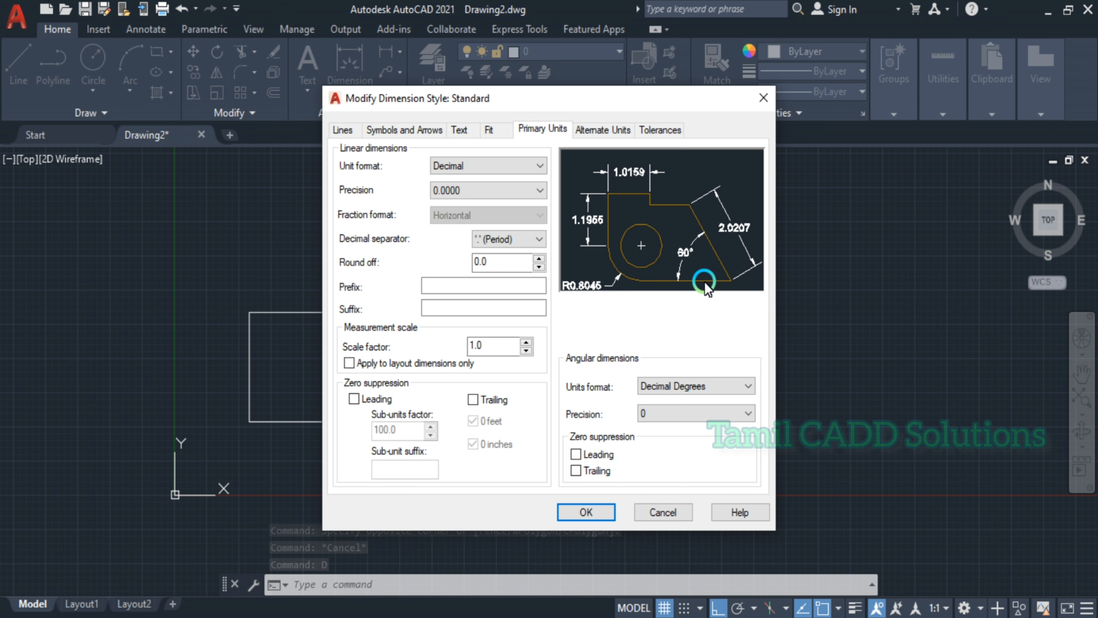
pyautogui.click(772, 103)
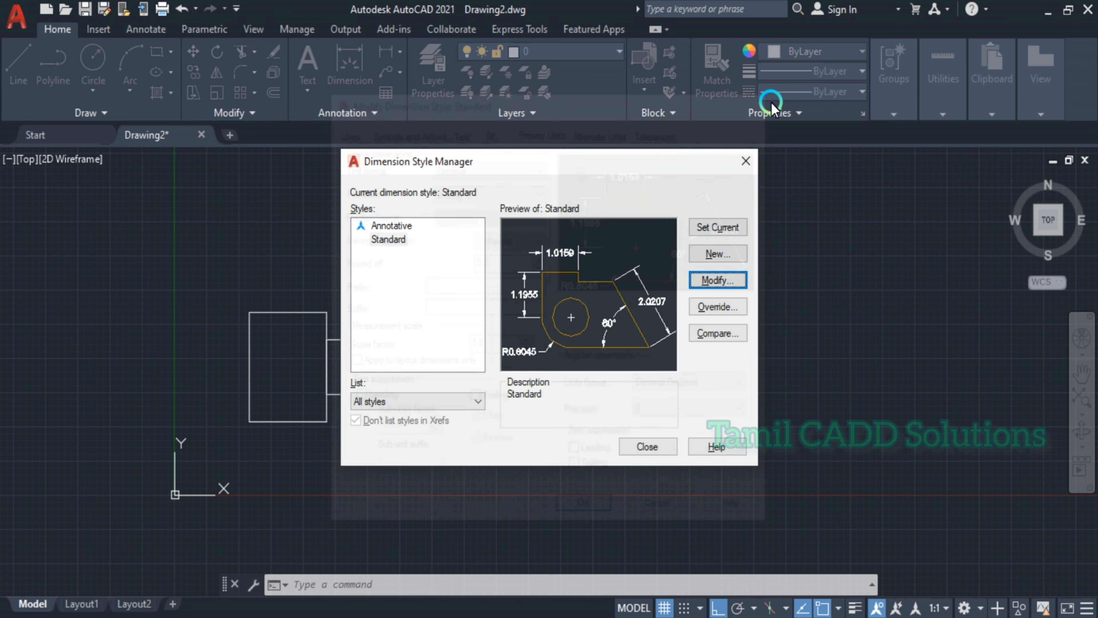
pyautogui.click(746, 163)
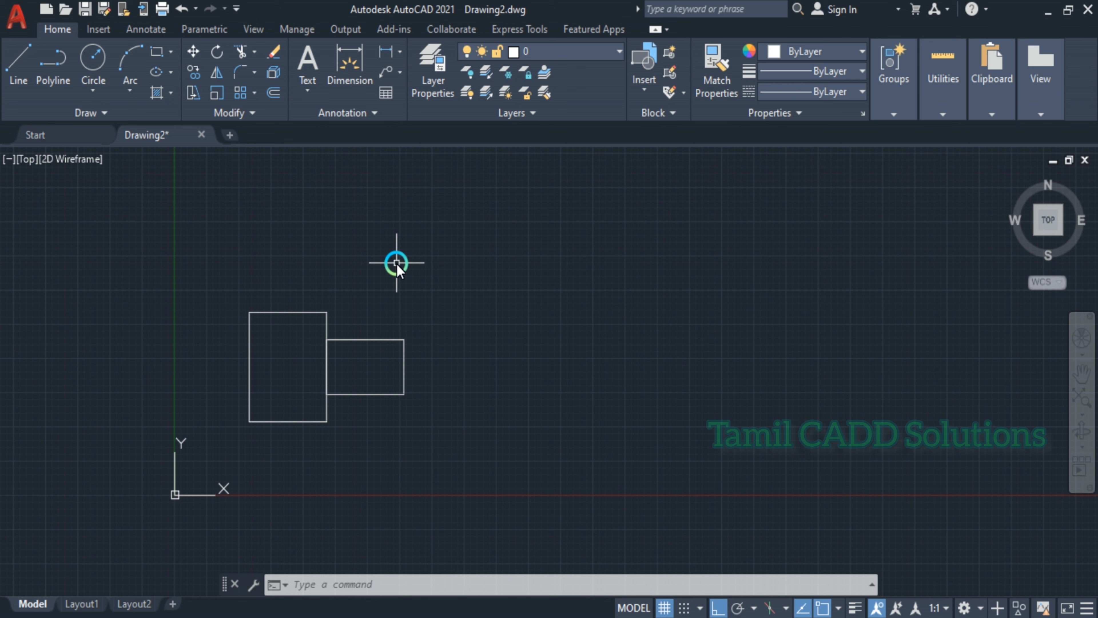
# - Add a vertical linear dimension to the large rectangle's left edge, placing the dimension line just outside that edge
pyautogui.write('D')
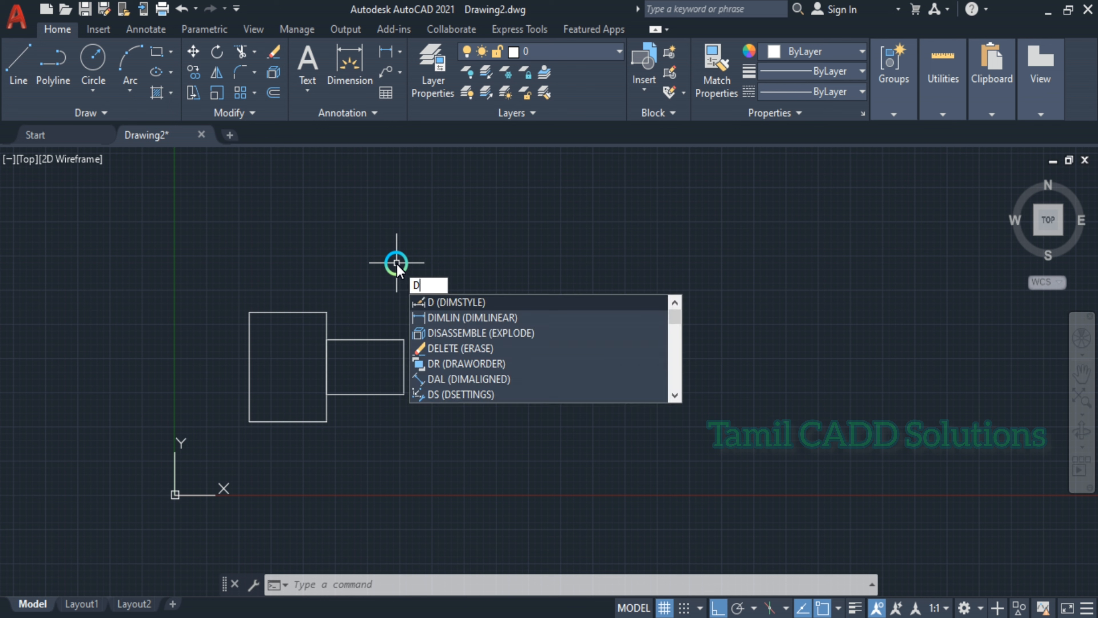
pyautogui.click(447, 322)
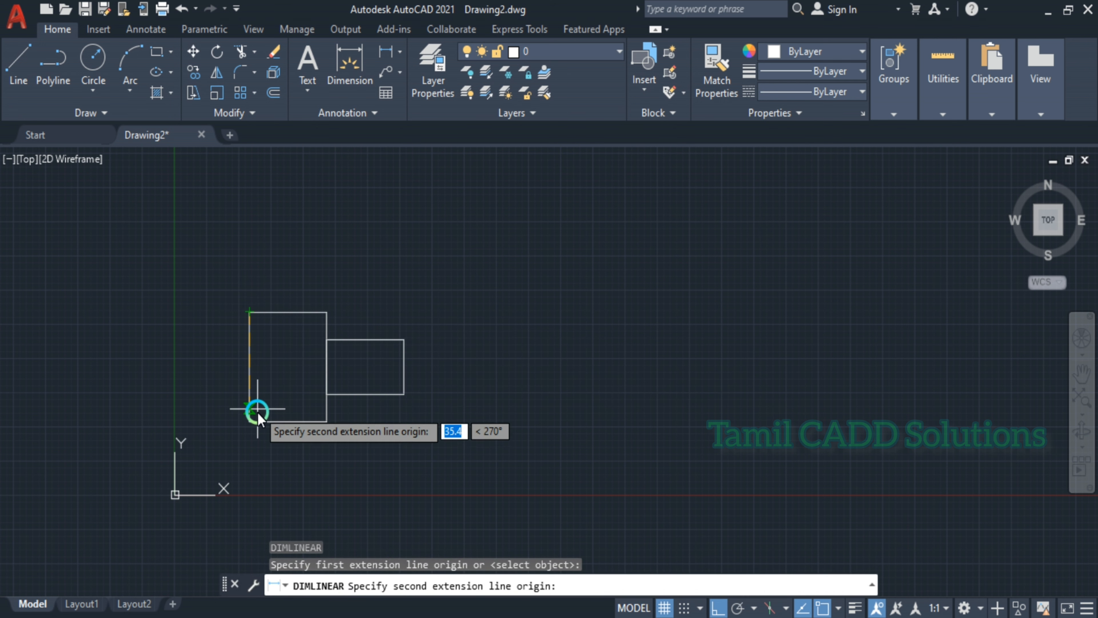
pyautogui.click(250, 420)
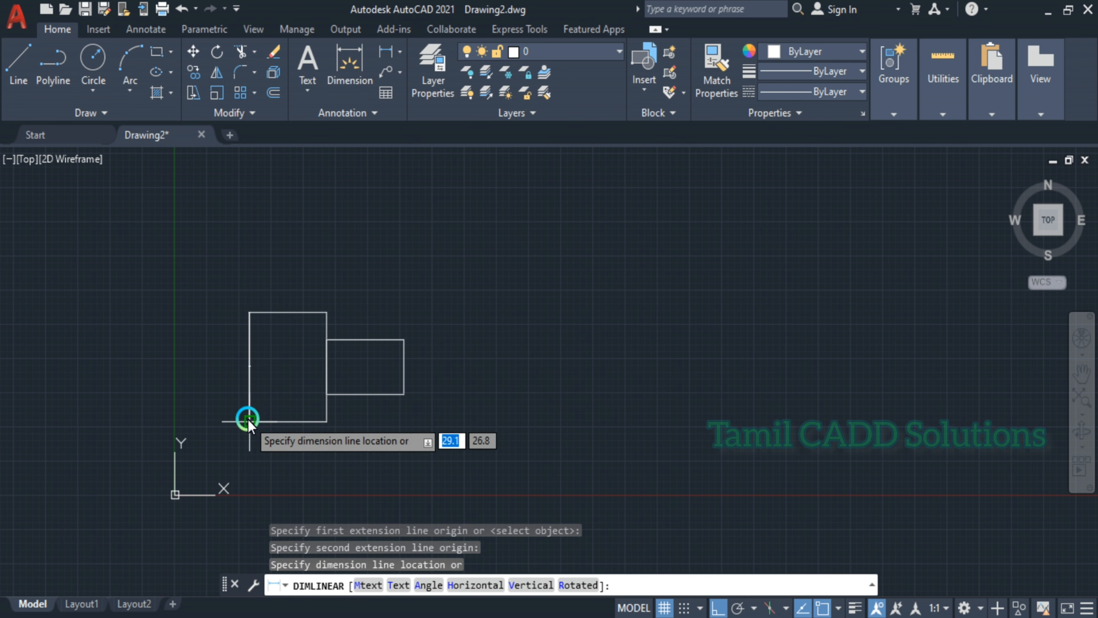
pyautogui.click(231, 396)
# - Add a horizontal linear dimension to the large rectangle's lower edge, placing the dimension line just below it
pyautogui.press('Return')
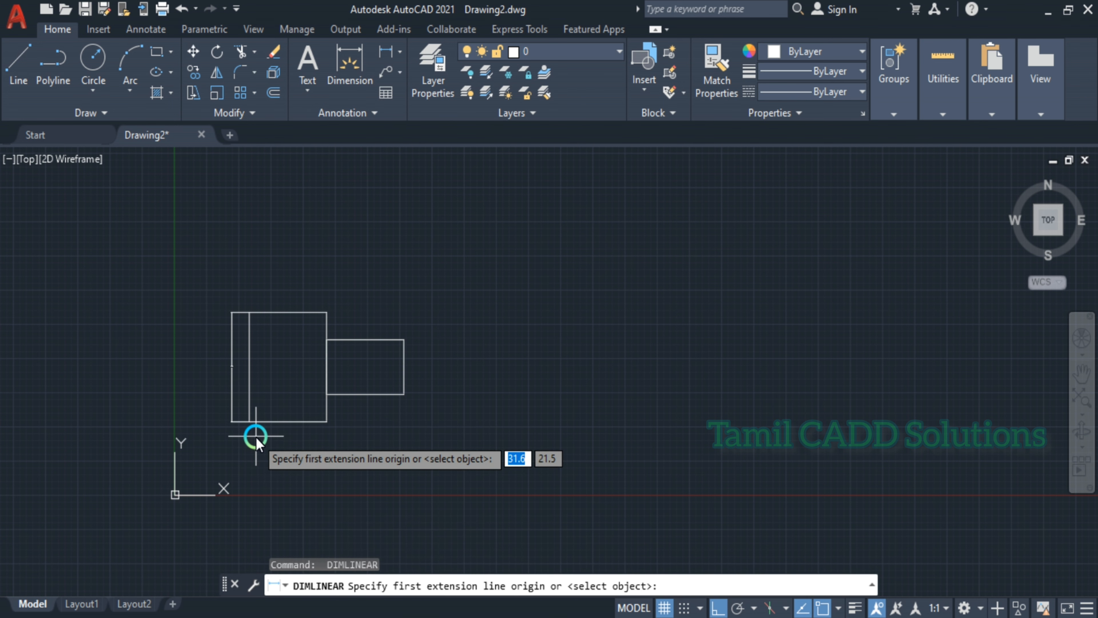
pyautogui.scroll(10, 256, 439)
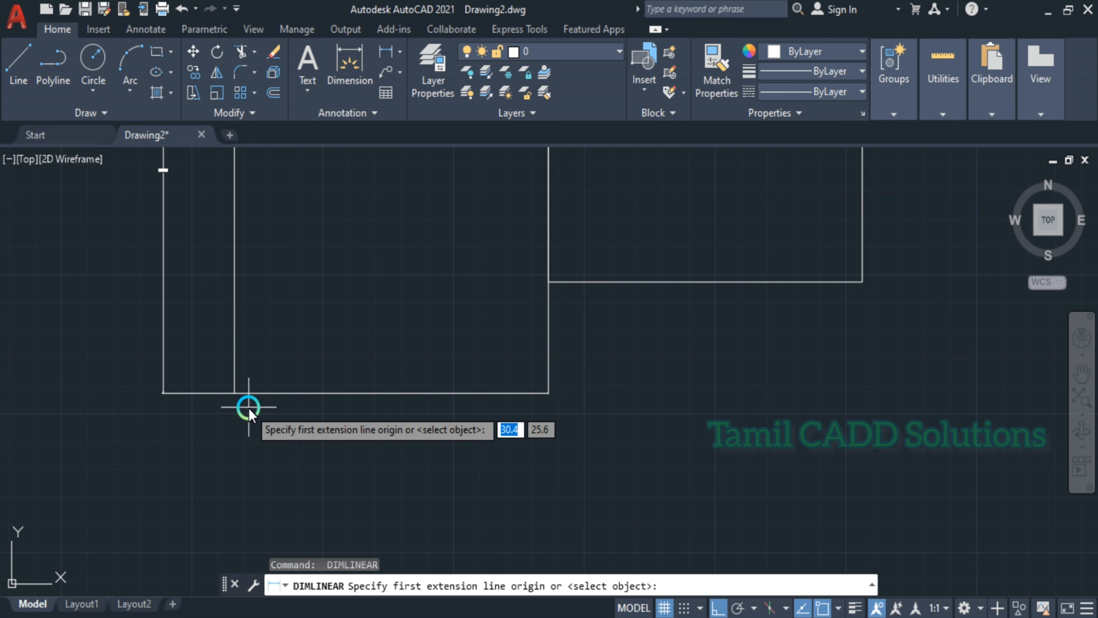
pyautogui.click(211, 373)
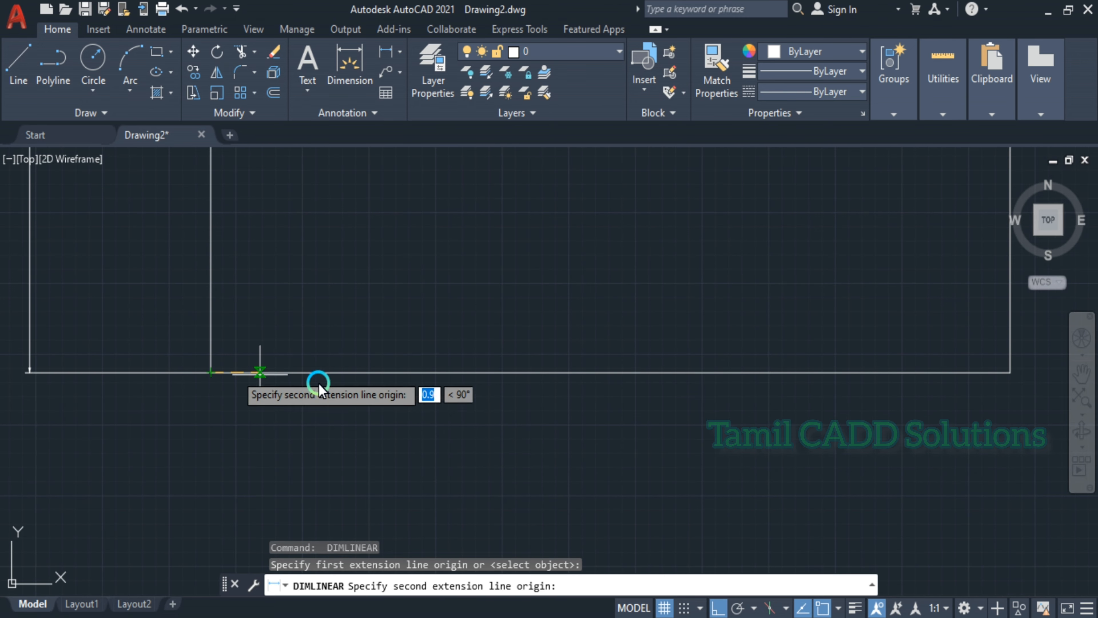
pyautogui.click(1010, 372)
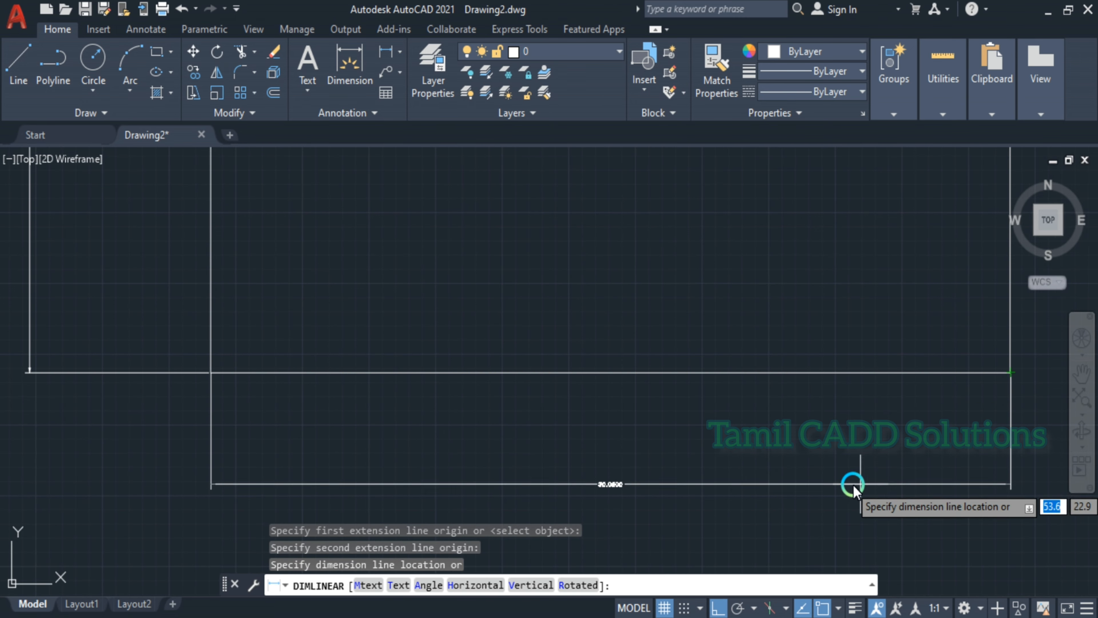
pyautogui.click(776, 474)
# - Examine the text size and decimal places of the two linear dimensions on the large rectangle
pyautogui.scroll(8, 625, 484)
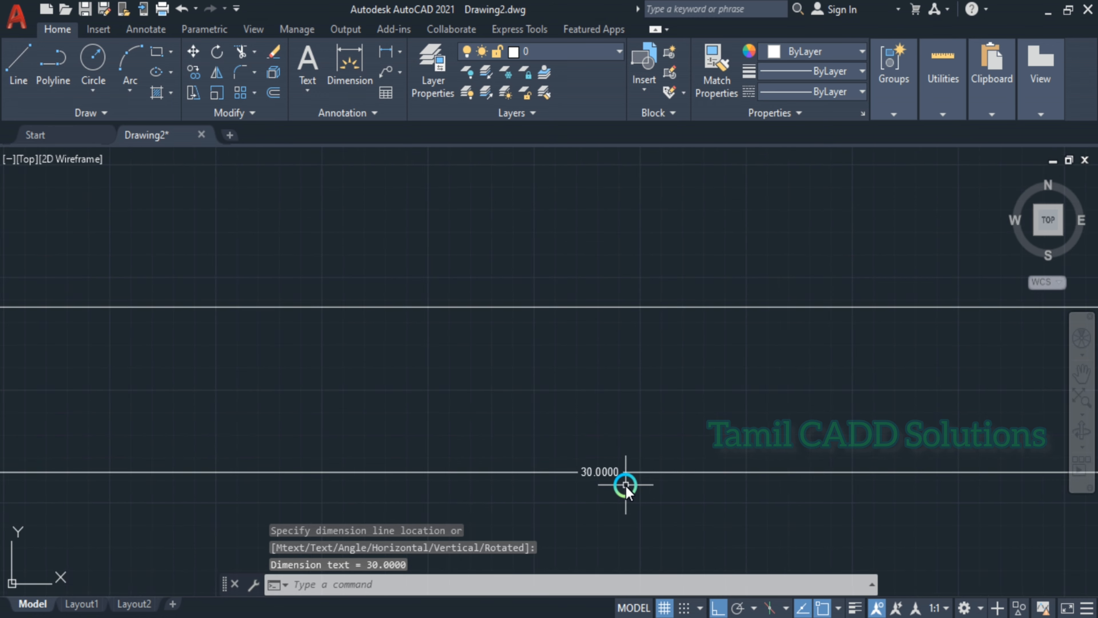
pyautogui.scroll(-6, 584, 470)
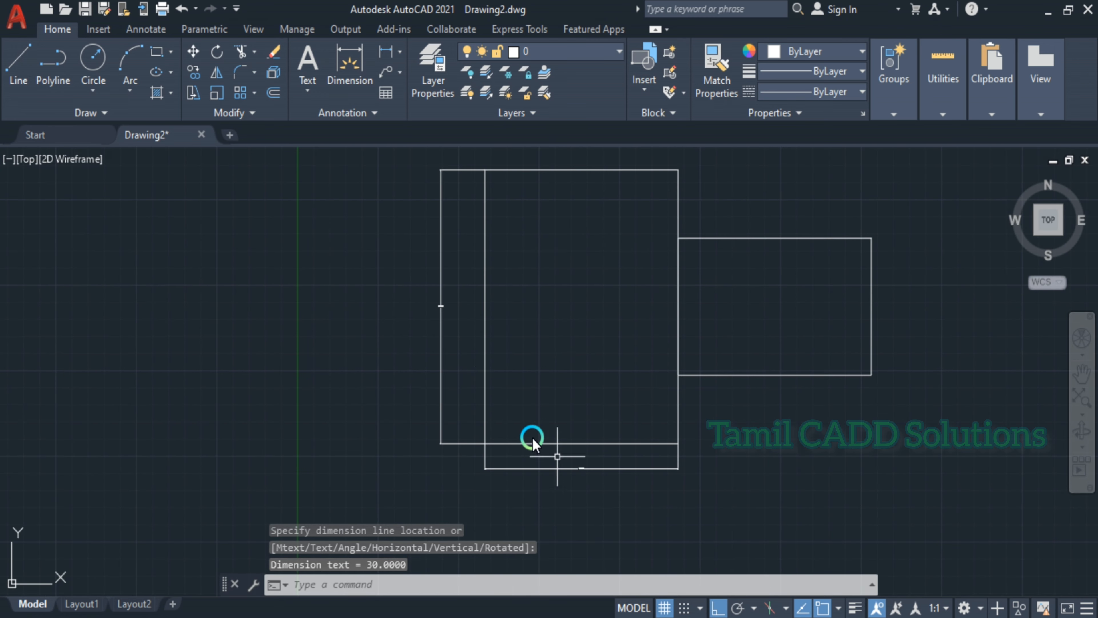
pyautogui.scroll(6, 465, 294)
pyautogui.scroll(4, 422, 328)
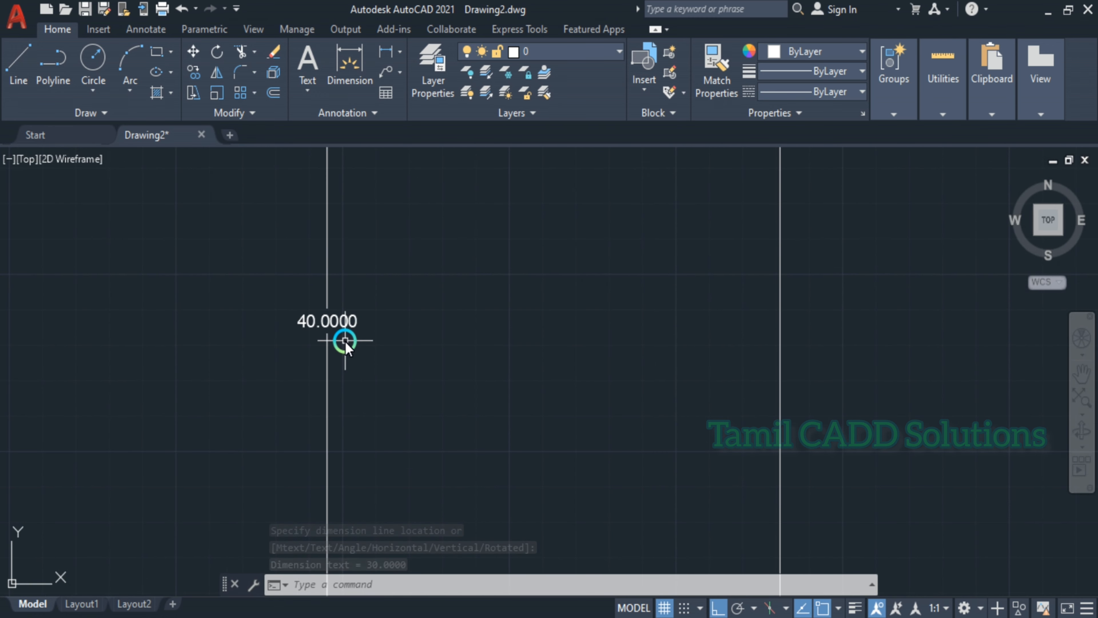
pyautogui.scroll(4, 321, 361)
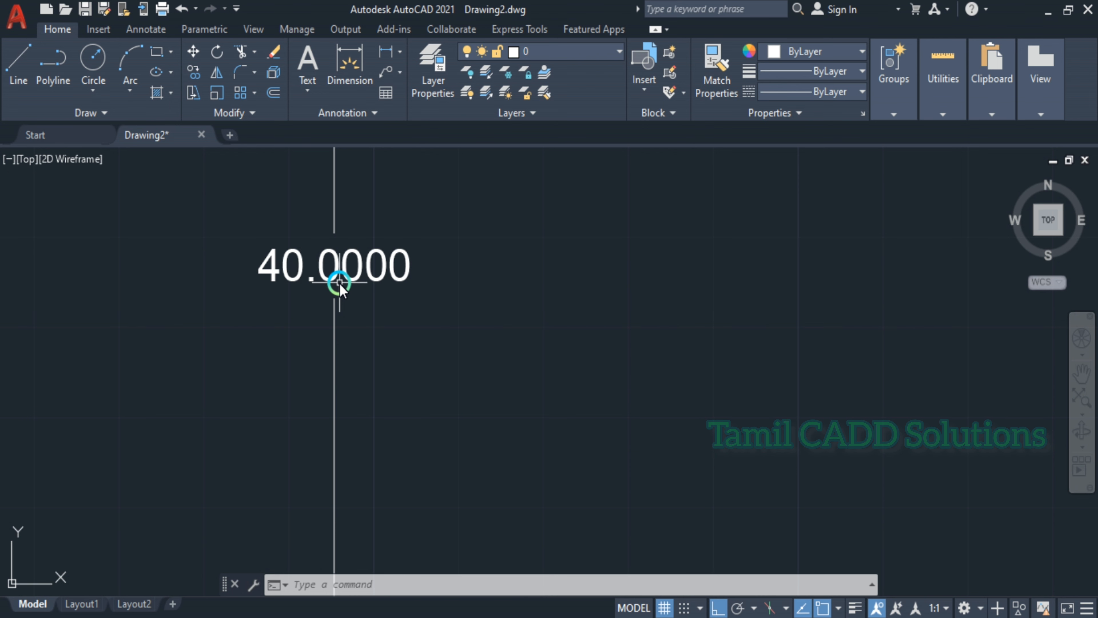
pyautogui.scroll(-5, 340, 282)
pyautogui.scroll(6, 340, 282)
pyautogui.scroll(-12, 339, 282)
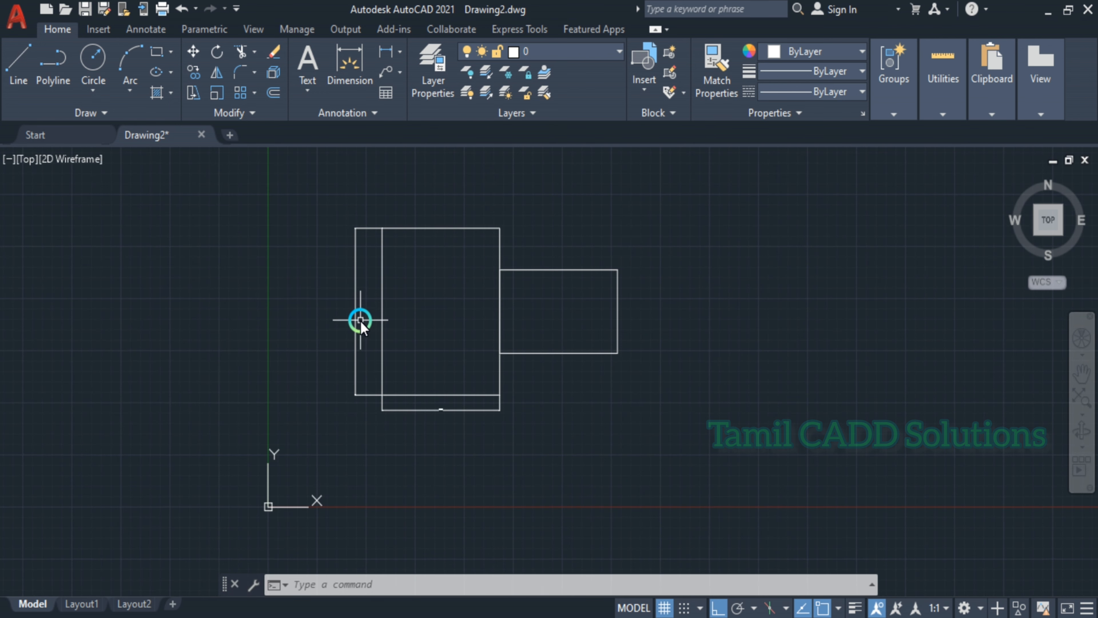
pyautogui.moveTo(590, 363); pyautogui.dragTo(480, 350, button='middle')
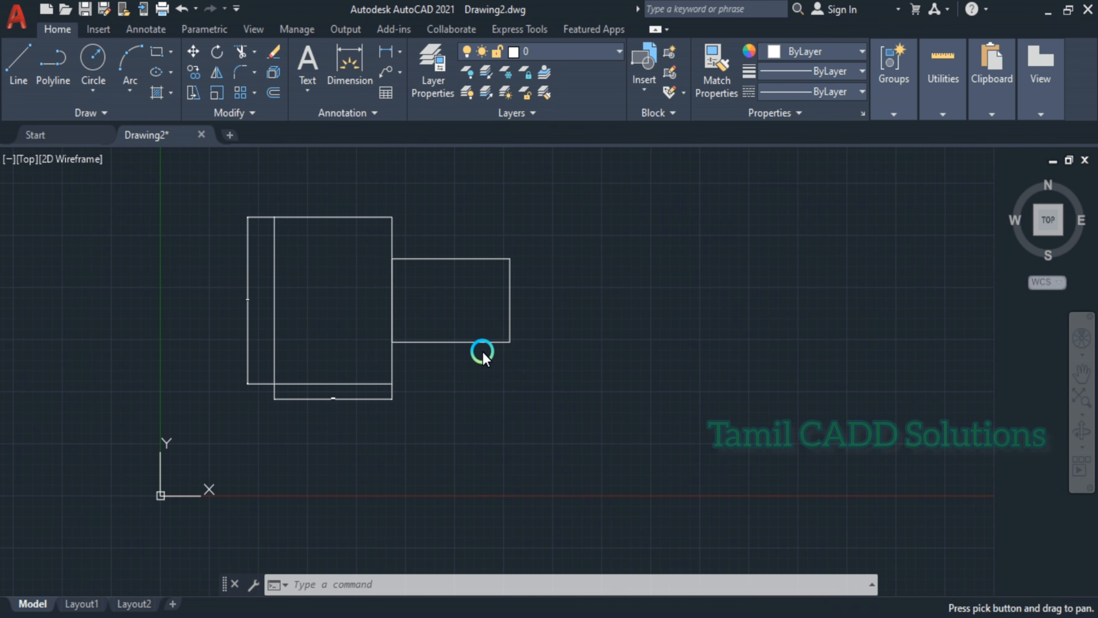
pyautogui.click(26, 82)
pyautogui.click(562, 302)
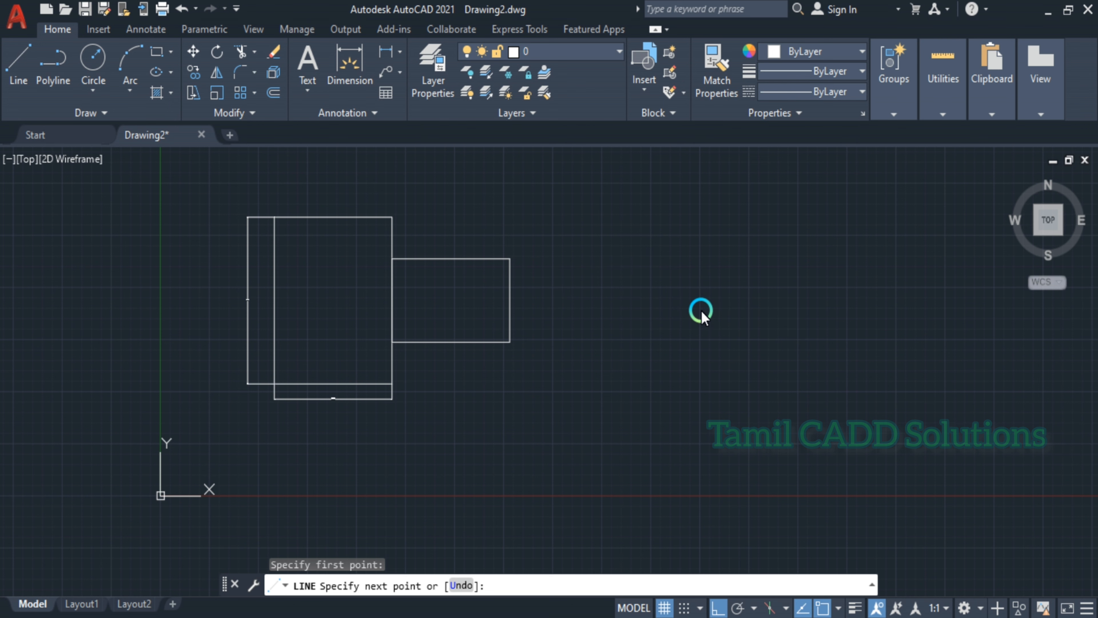
pyautogui.press('Escape')
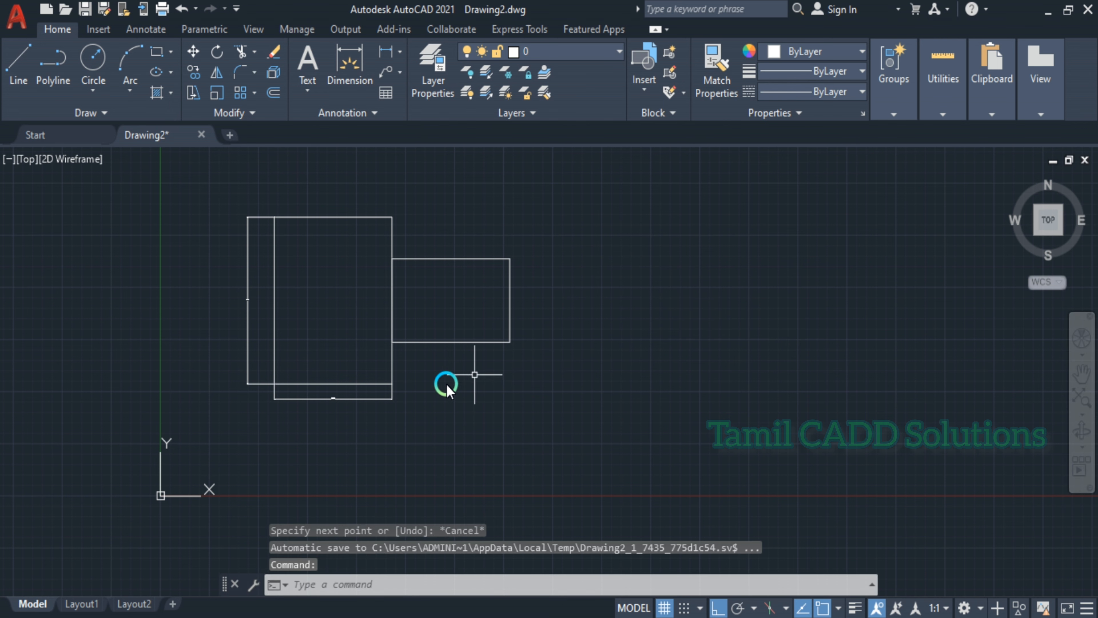
# - Modify the Standard dimension style so that linear dimensions have a precision of 0.0
pyautogui.scroll(-2, 465, 373)
pyautogui.write('D')
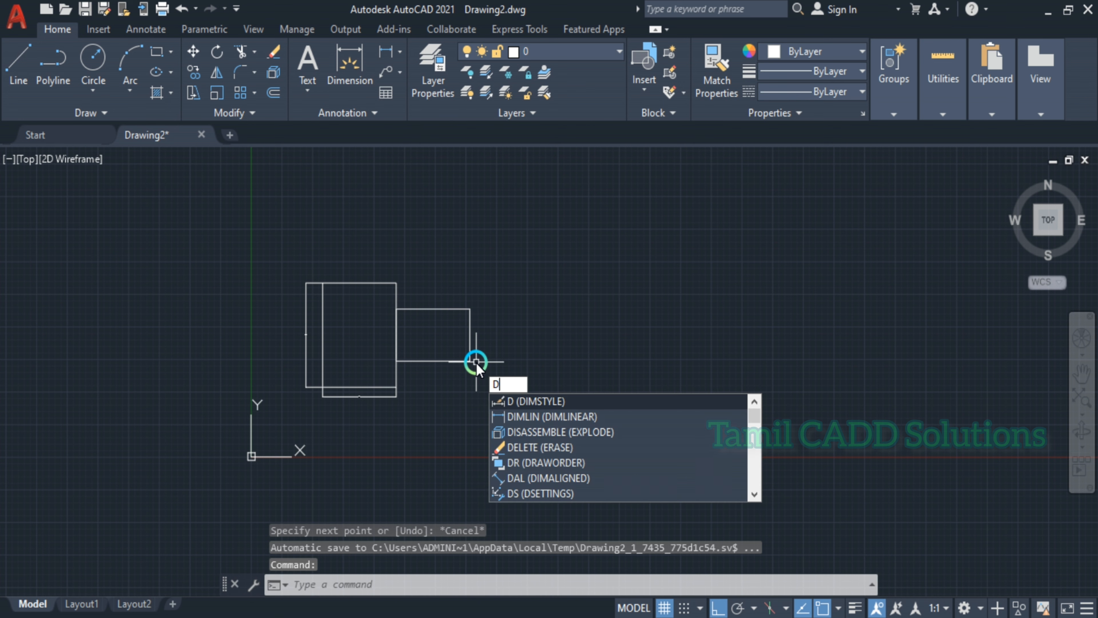
pyautogui.press('Return')
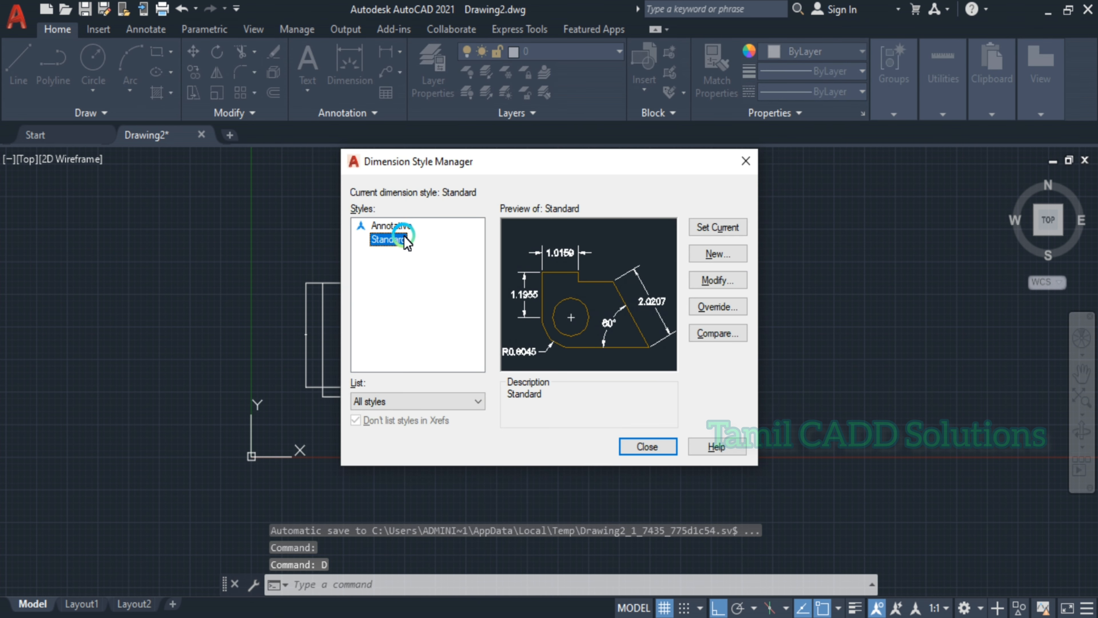
pyautogui.click(728, 285)
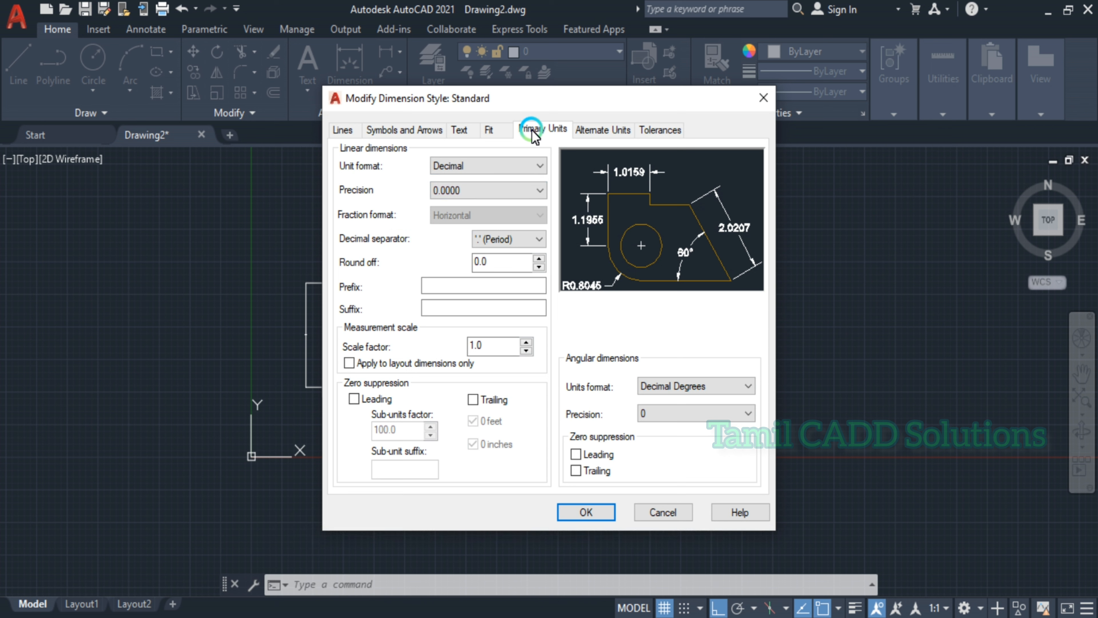
pyautogui.click(607, 137)
pyautogui.click(485, 171)
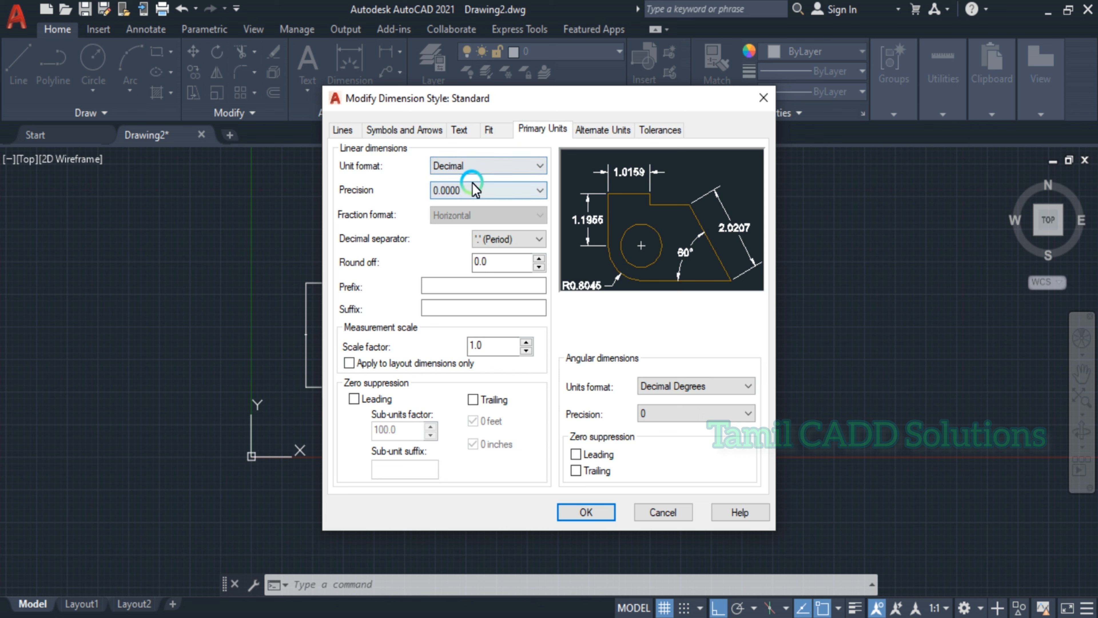
pyautogui.click(445, 190)
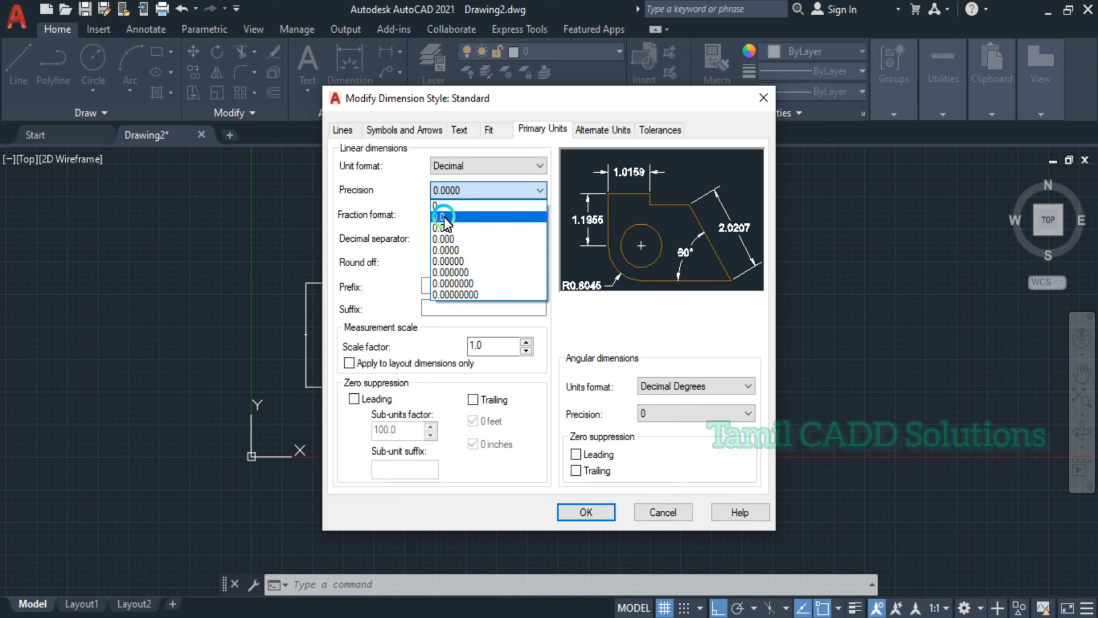
pyautogui.click(443, 216)
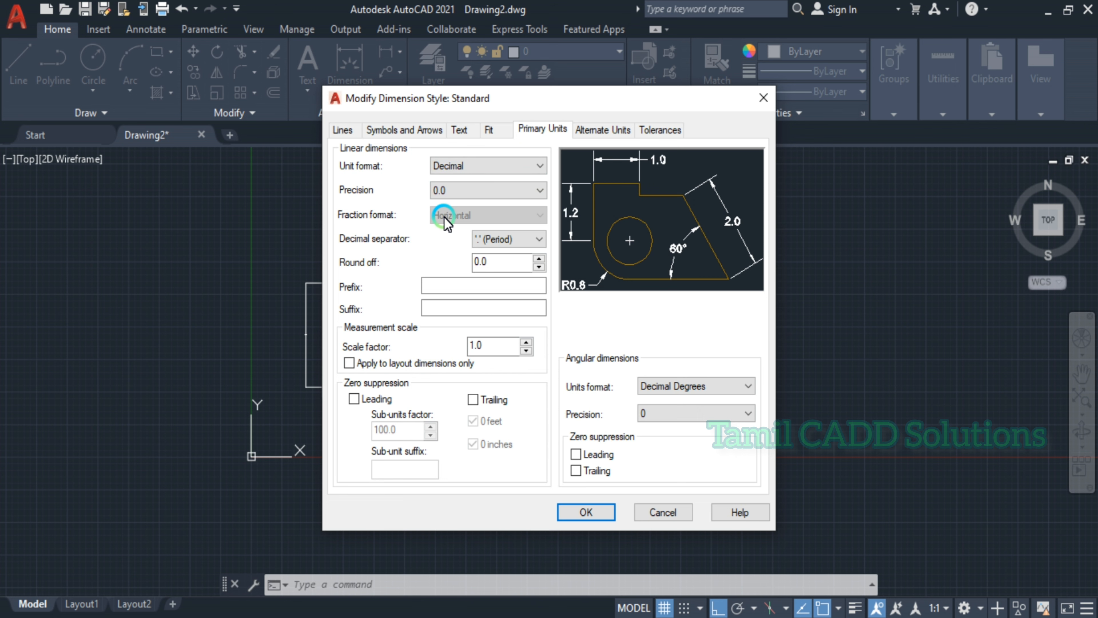
# - Set the Standard style's overall scale for dimension features to 10
pyautogui.click(496, 131)
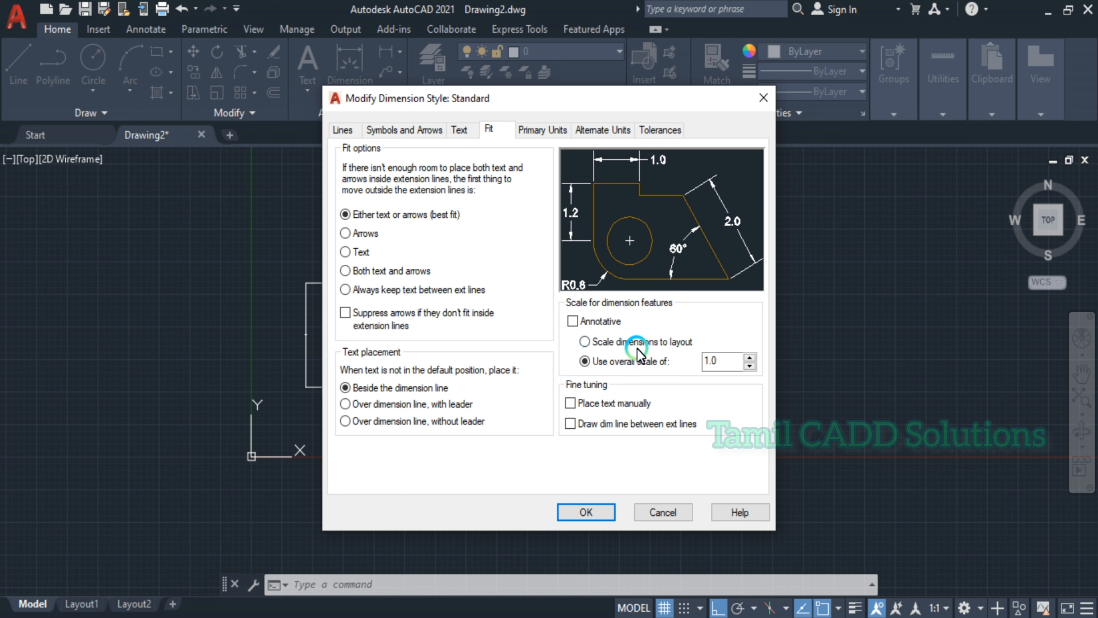
pyautogui.click(677, 365)
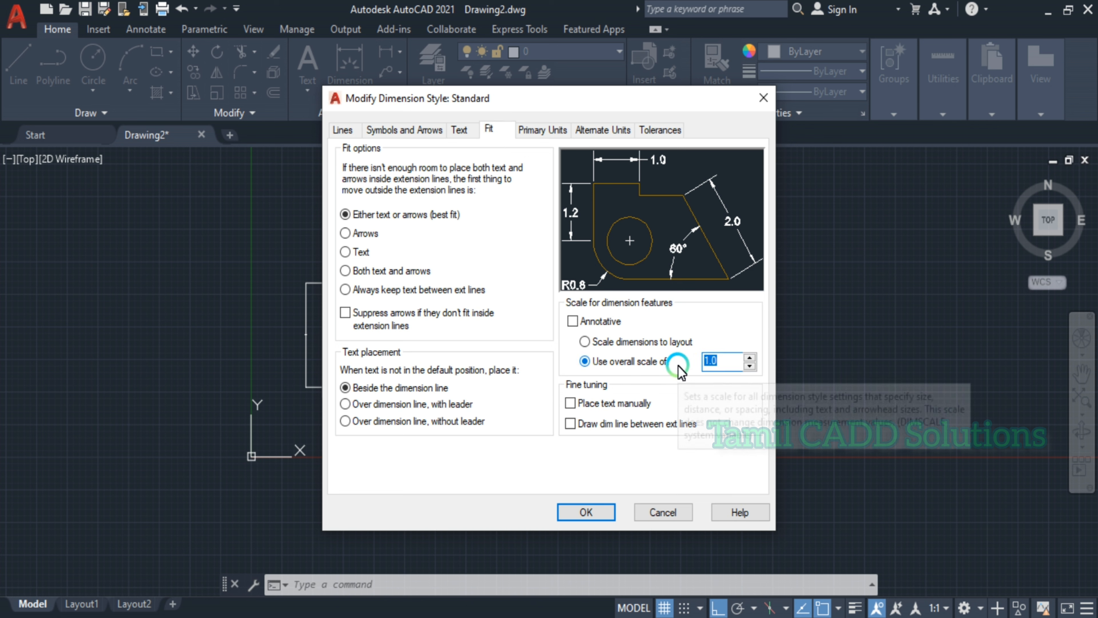
pyautogui.write('1')
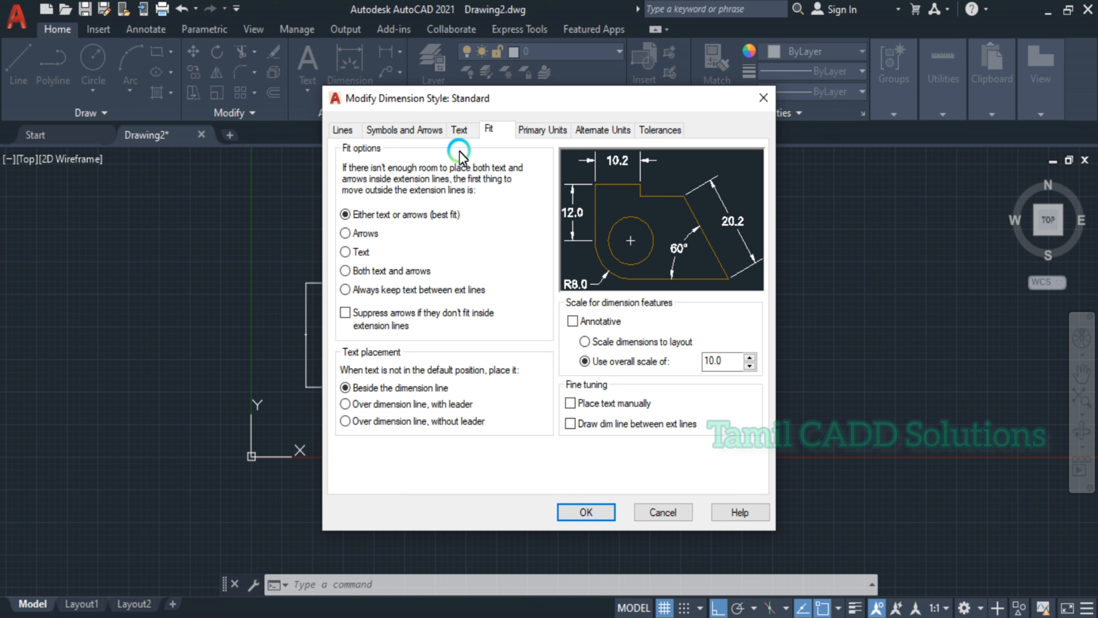
# - Review the text height, arrow size and overall scale settings of the Standard dimension style
pyautogui.click(461, 130)
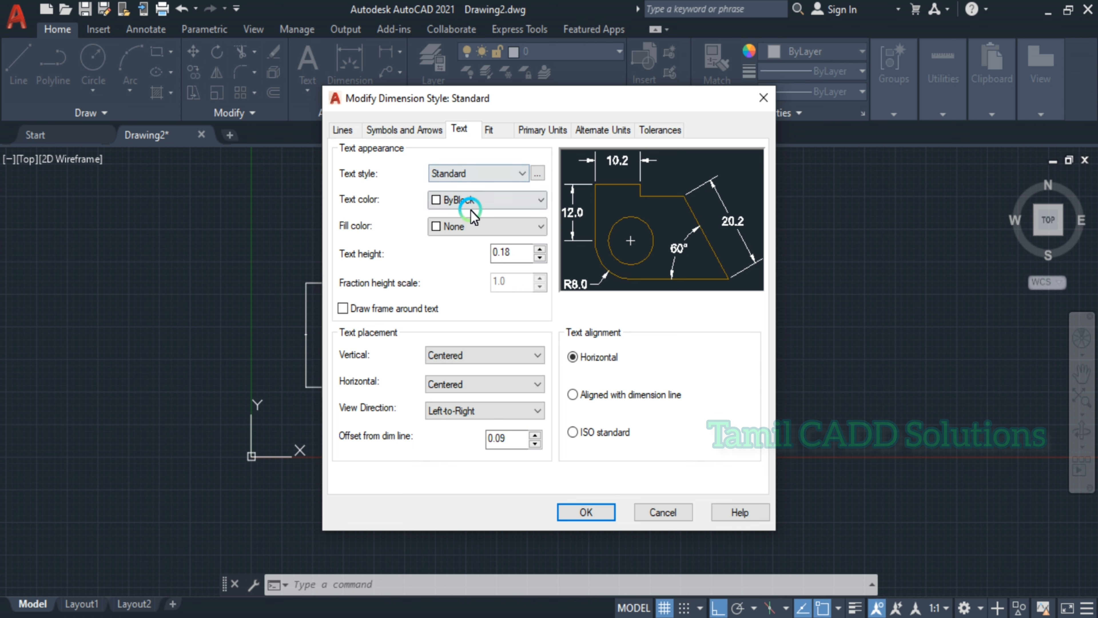
pyautogui.moveTo(514, 253); pyautogui.dragTo(495, 259)
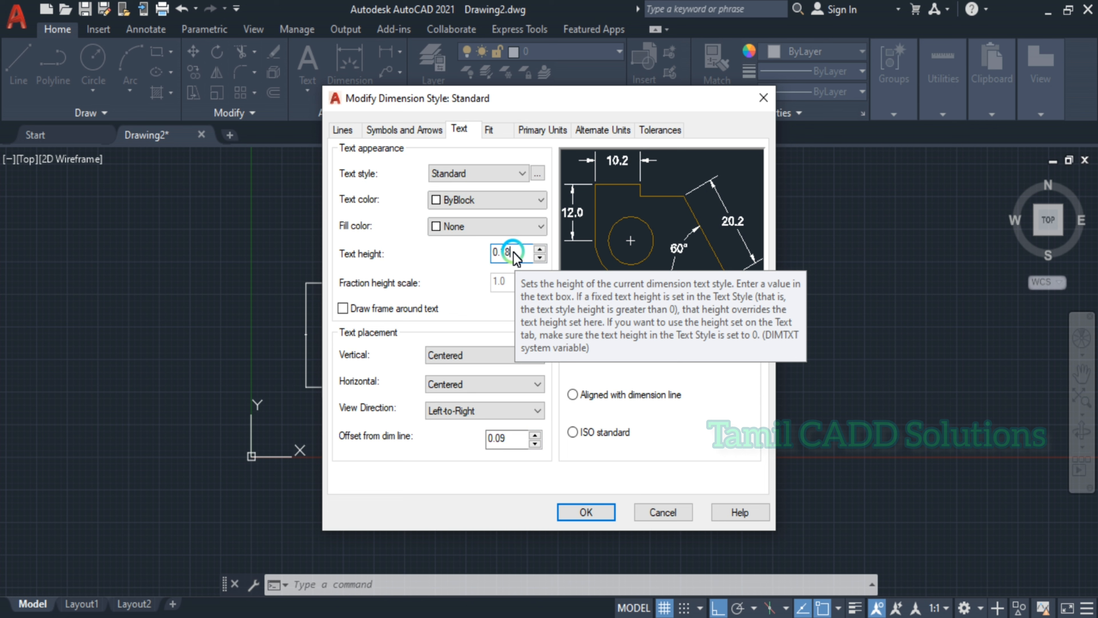
pyautogui.click(434, 130)
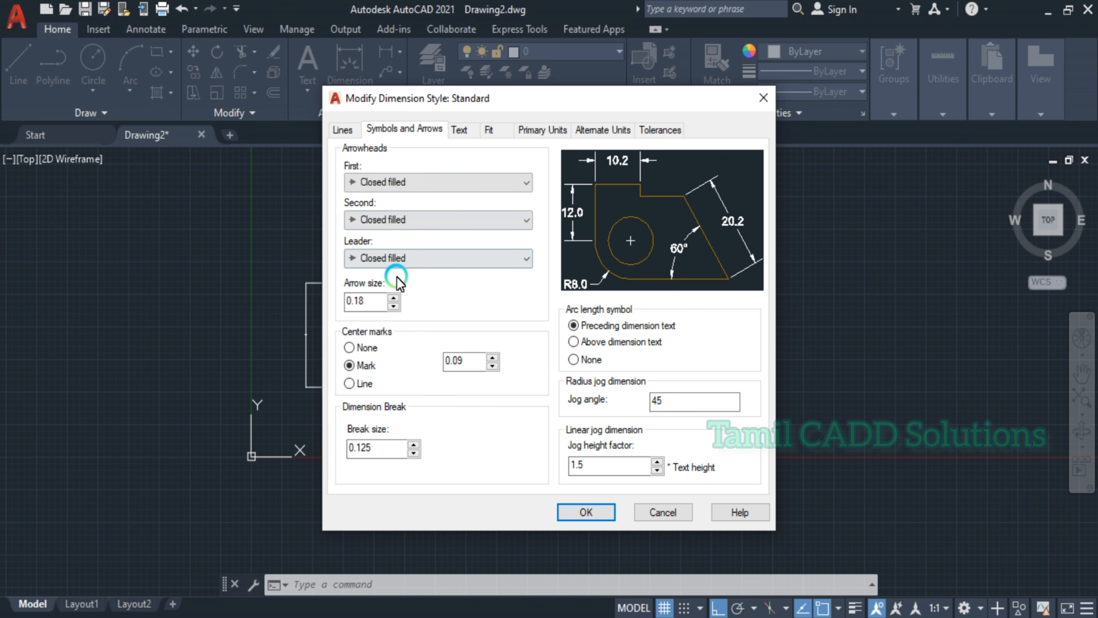
pyautogui.click(381, 301)
pyautogui.moveTo(381, 303); pyautogui.dragTo(322, 296)
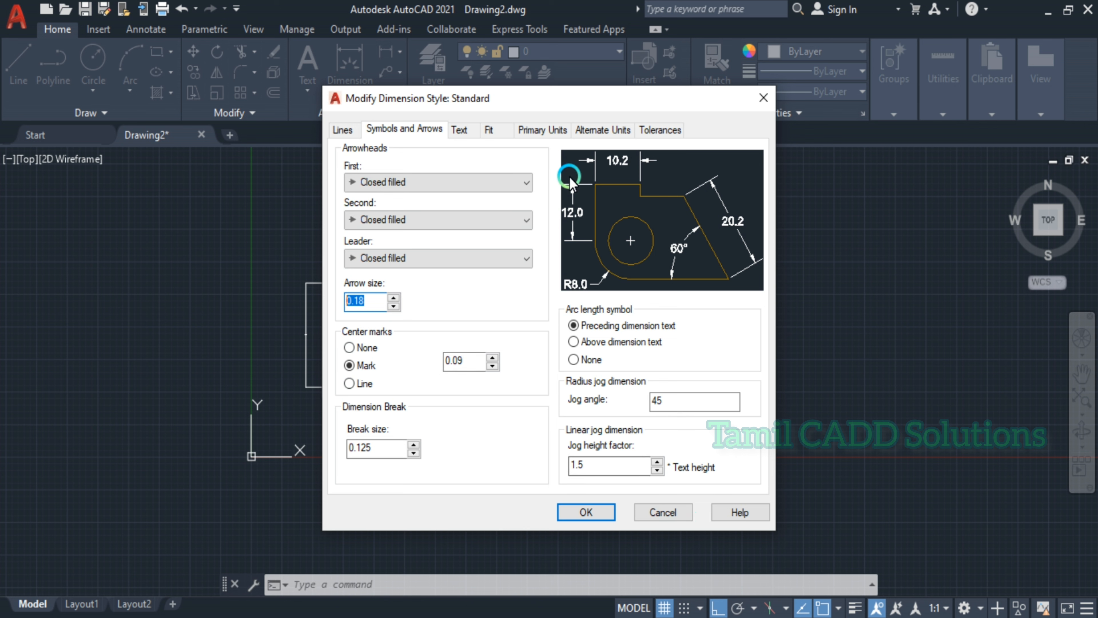
pyautogui.click(493, 132)
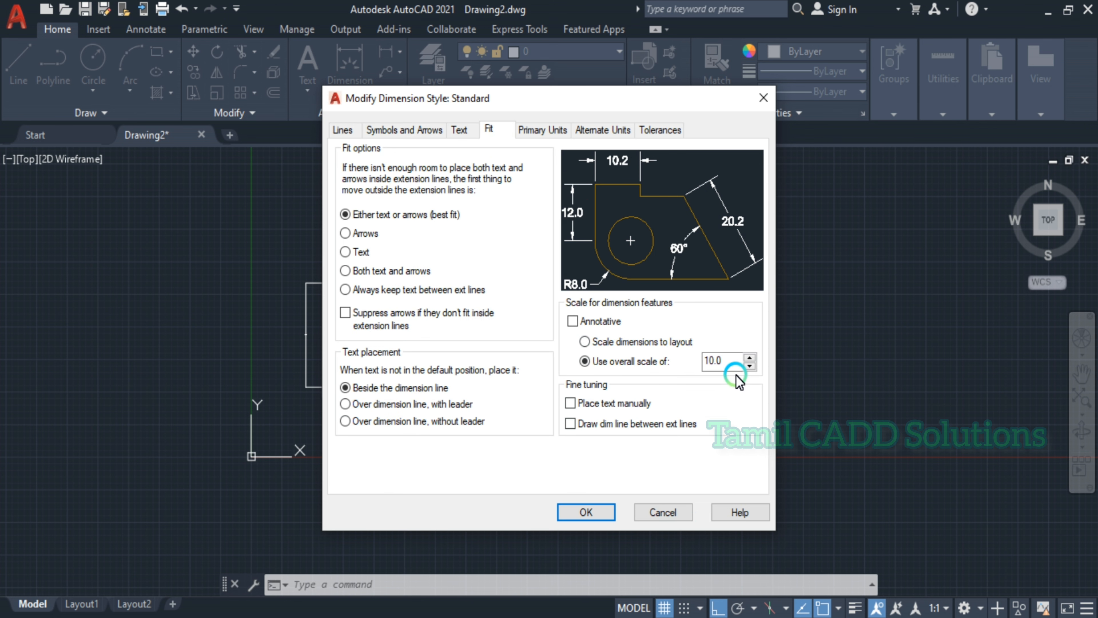
pyautogui.click(735, 366)
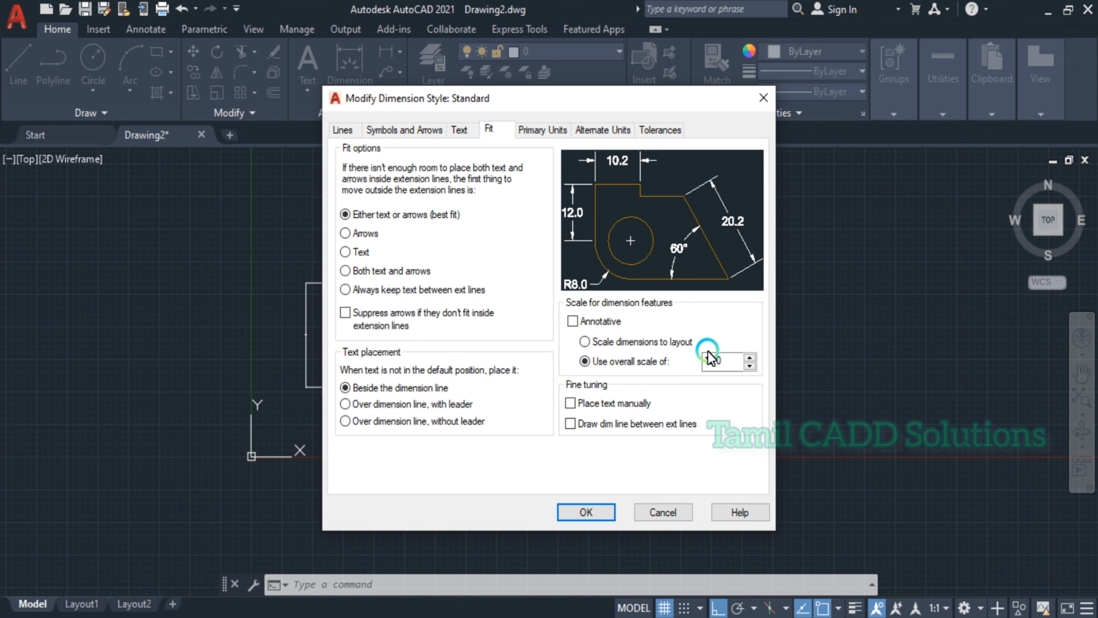
# - Accept the changes to the Standard dimension style, make it the current style and leave the style manager
pyautogui.click(592, 517)
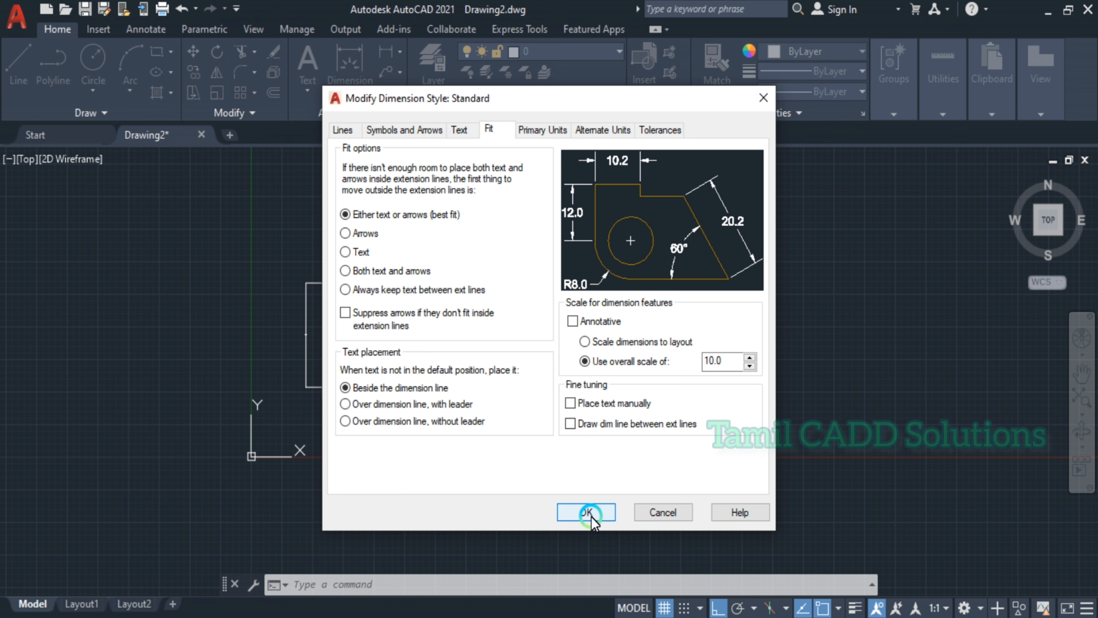
pyautogui.click(591, 517)
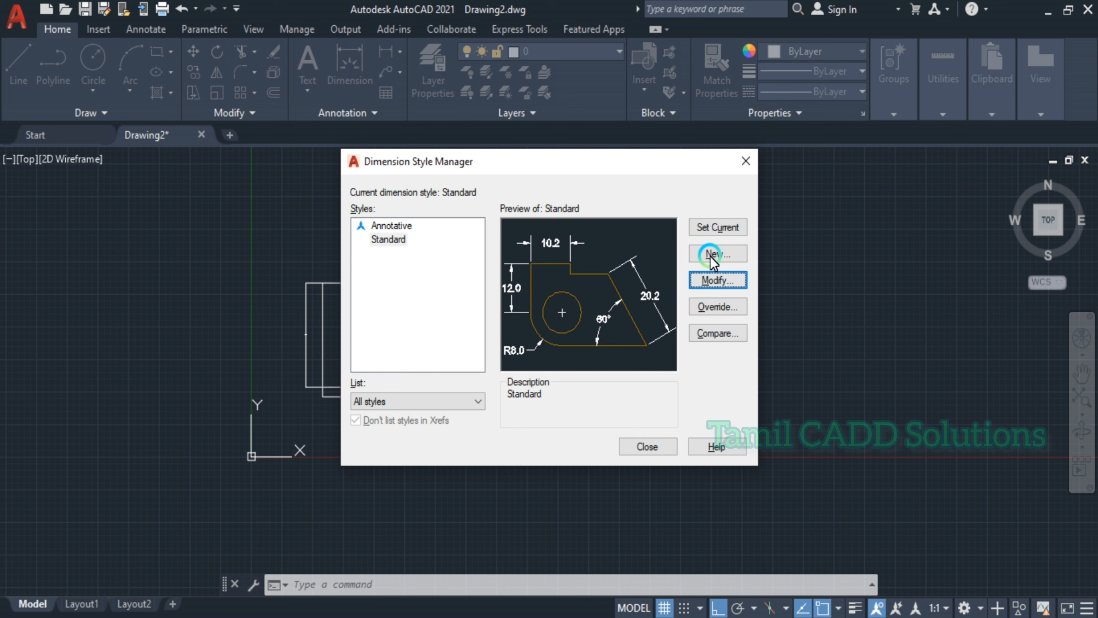
pyautogui.click(724, 226)
pyautogui.click(637, 452)
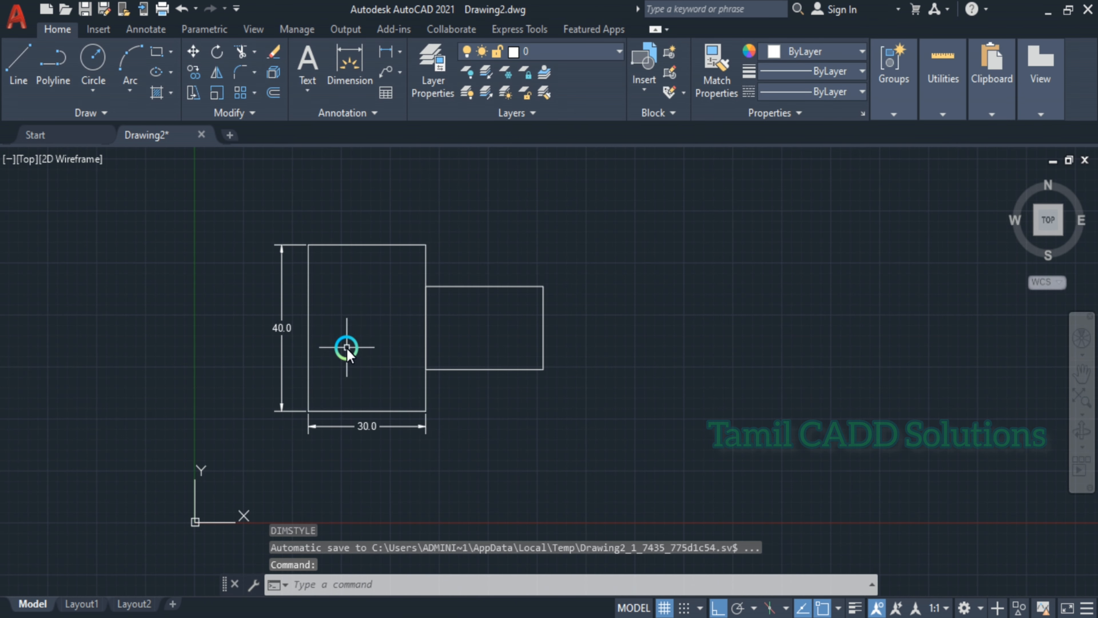
# - Move the horizontal dimension under the large rectangle farther below its lower edge
pyautogui.scroll(2, 359, 359)
pyautogui.click(487, 476)
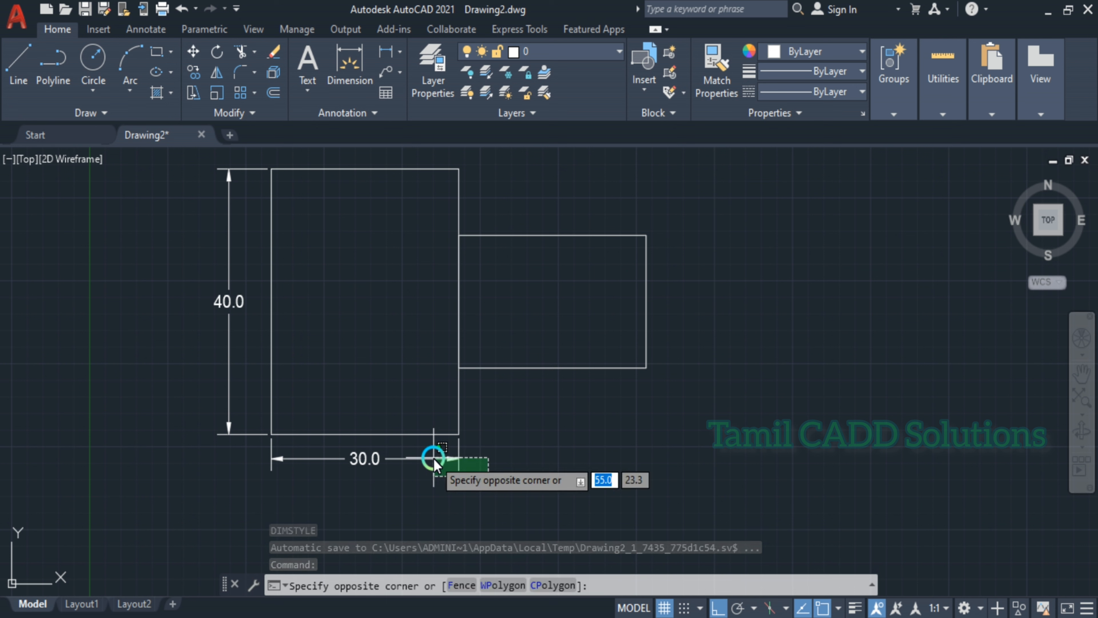
pyautogui.click(437, 456)
pyautogui.click(459, 458)
pyautogui.click(459, 491)
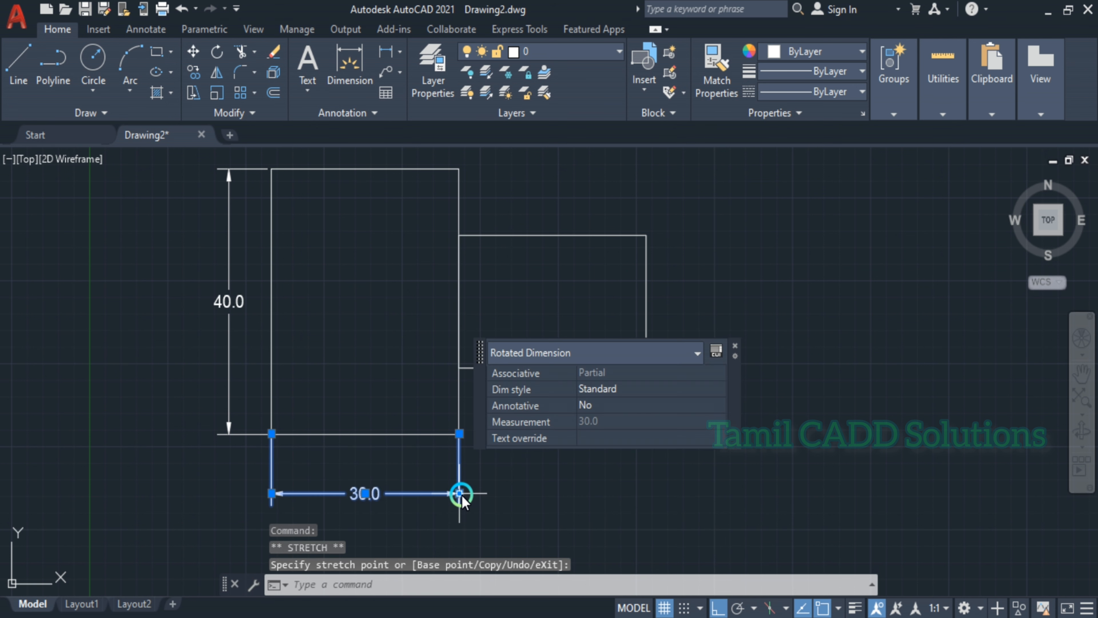
pyautogui.press('Escape')
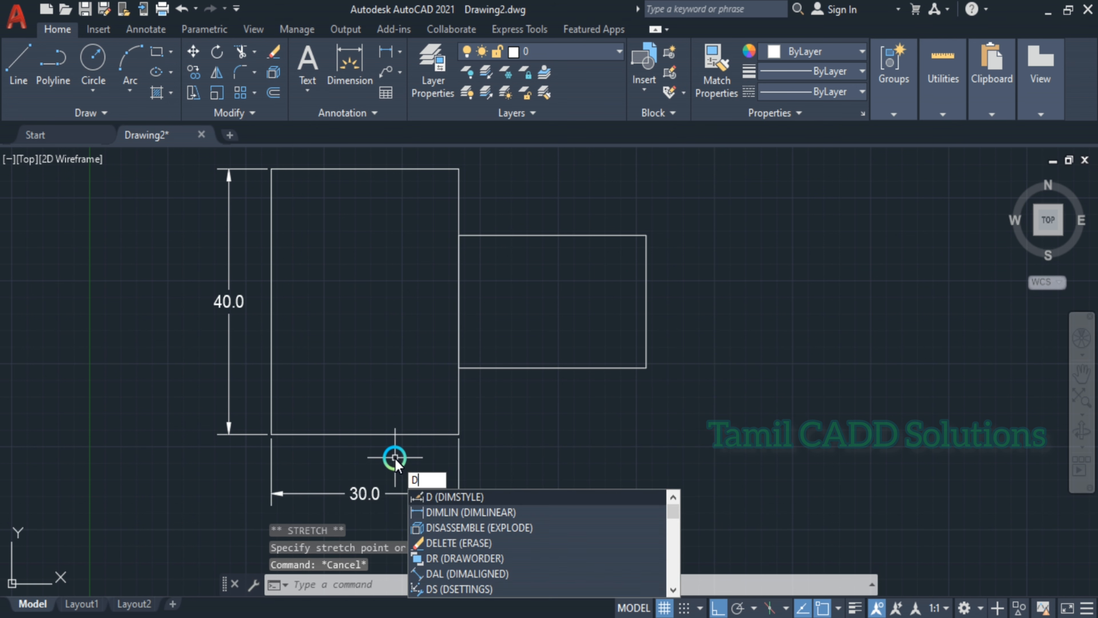
# - Set the Standard dimension style's overall scale to 15 and keep it as the current style
pyautogui.press('Return')
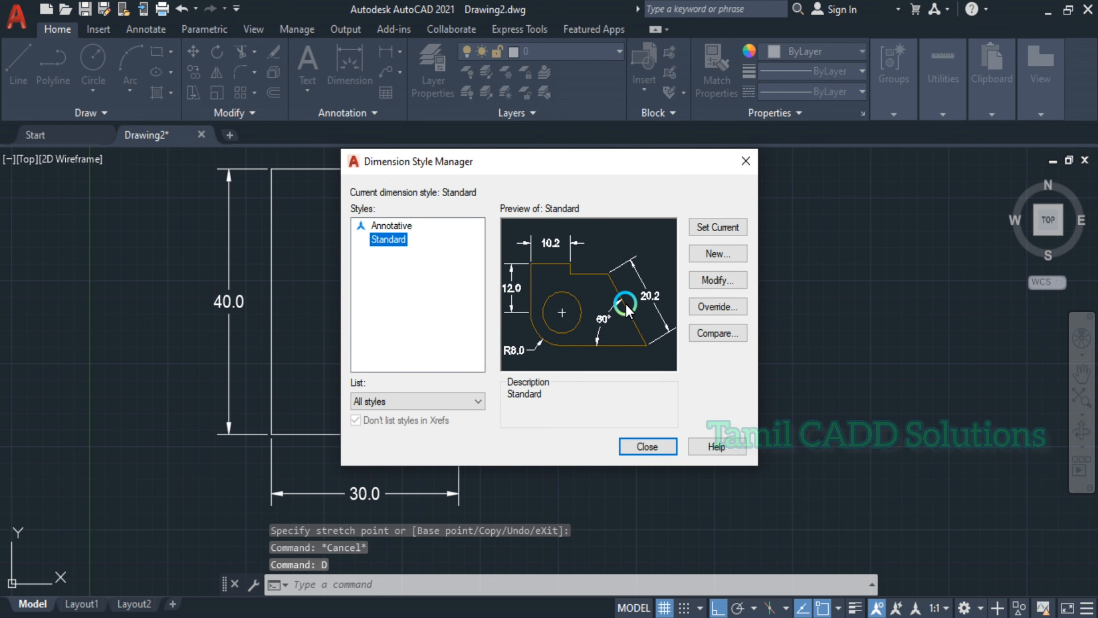
pyautogui.click(714, 281)
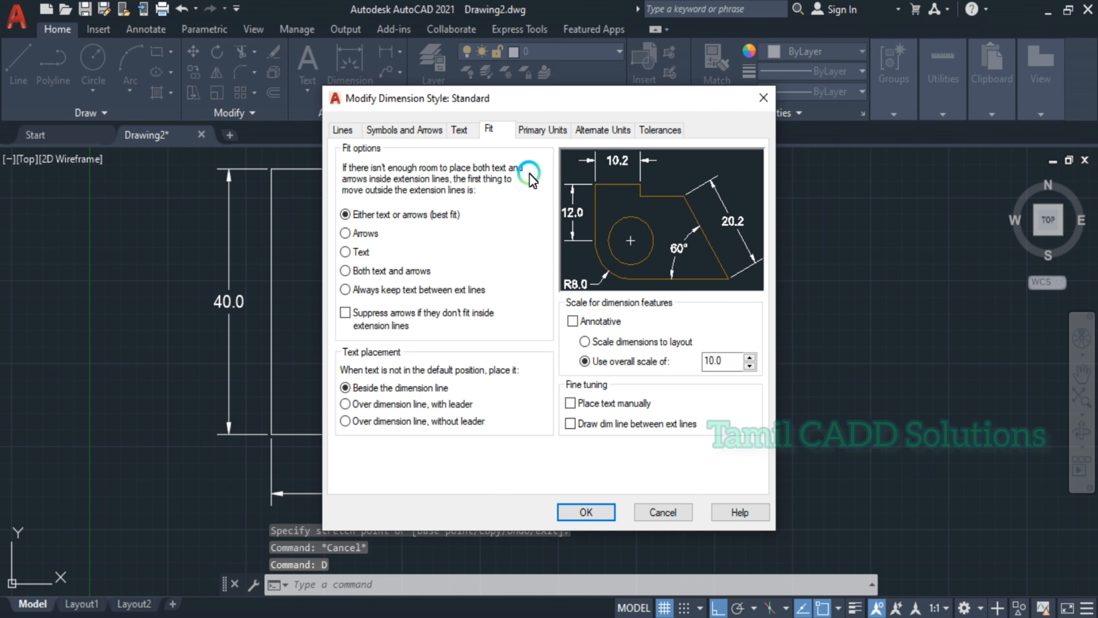
pyautogui.doubleClick(735, 369)
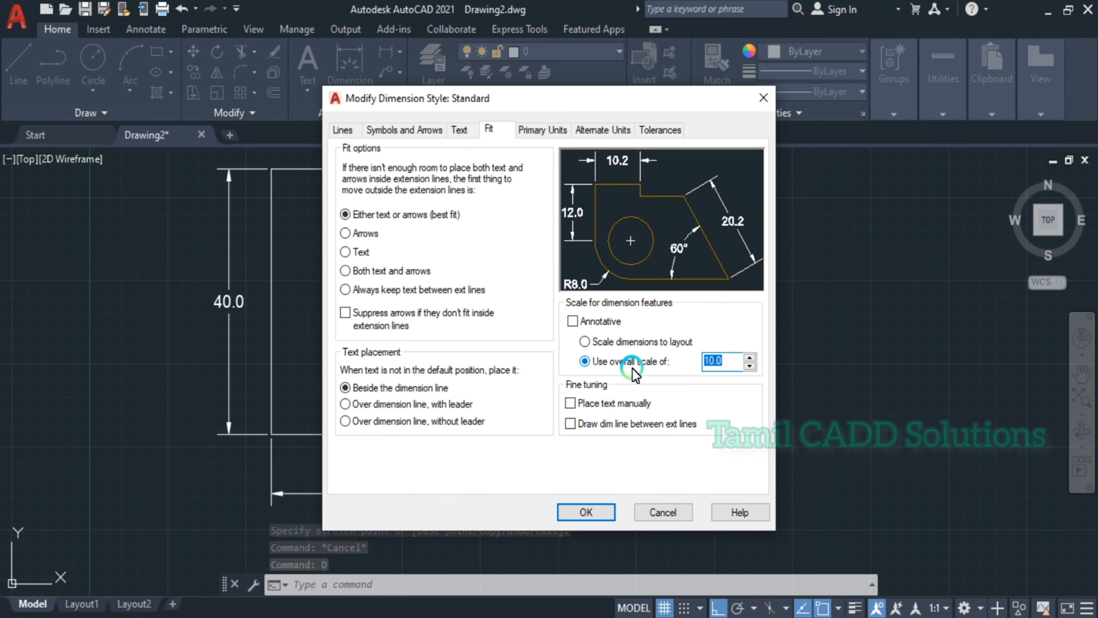
pyautogui.write('15')
pyautogui.click(632, 368)
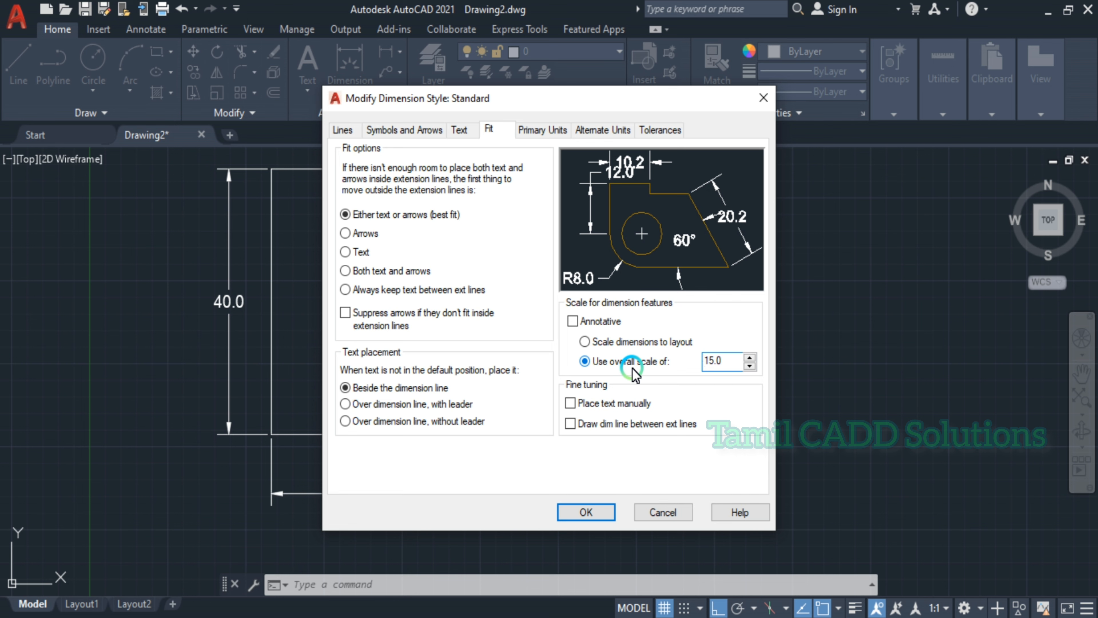
pyautogui.click(579, 511)
pyautogui.click(718, 233)
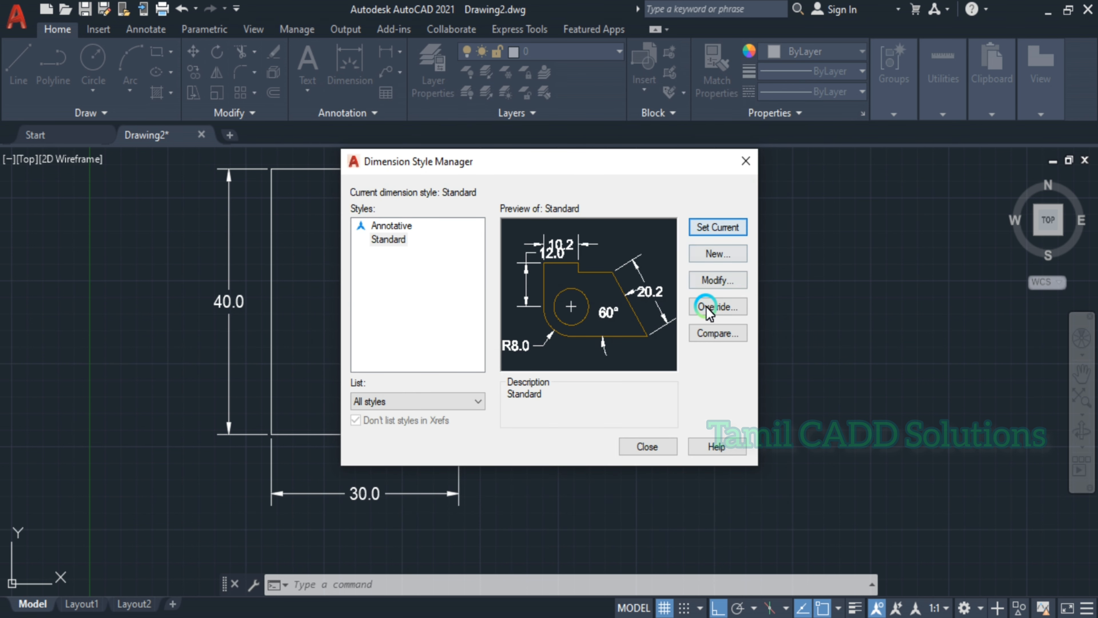
pyautogui.click(655, 445)
# - Add a linear dimension for the small rectangle's lower edge, in line with the large rectangle's horizontal dimension
pyautogui.scroll(-2, 589, 444)
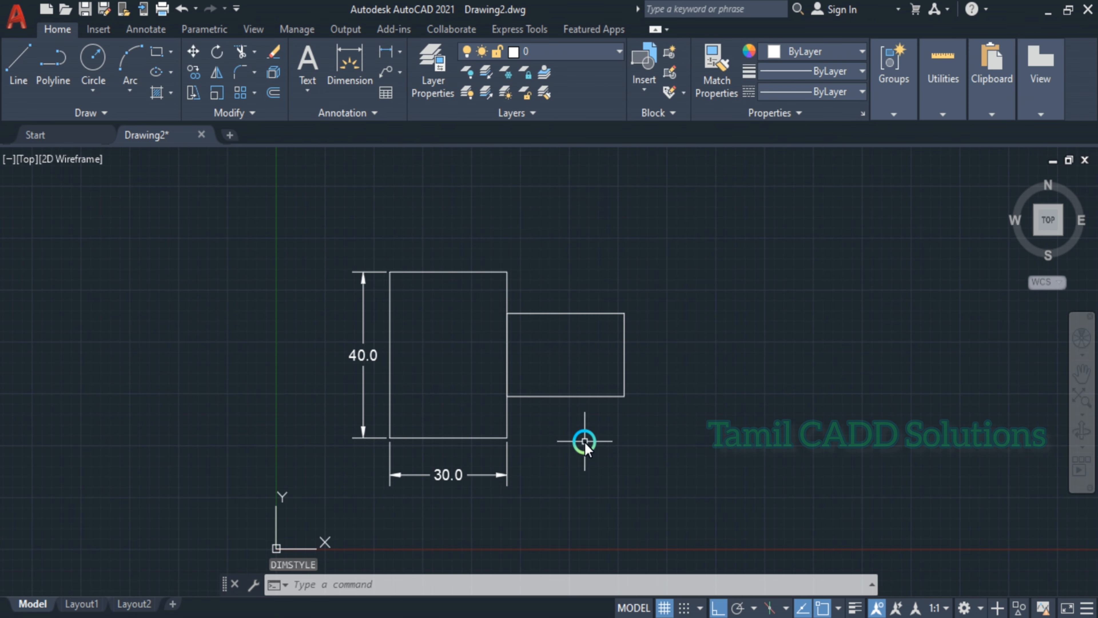
pyautogui.moveTo(584, 444); pyautogui.dragTo(520, 431, button='middle')
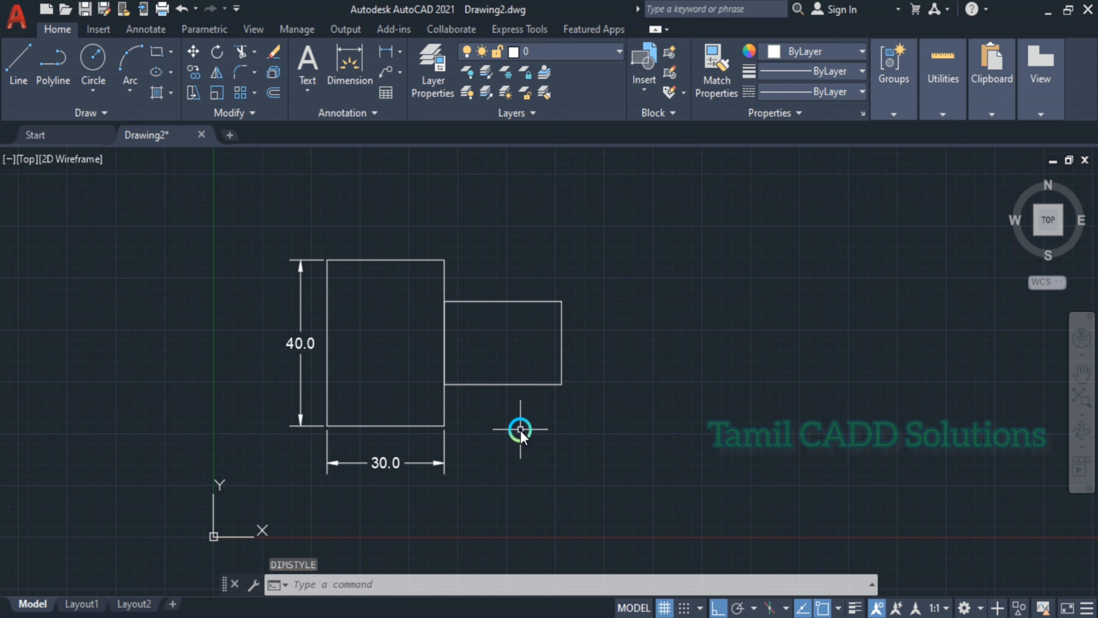
pyautogui.click(391, 54)
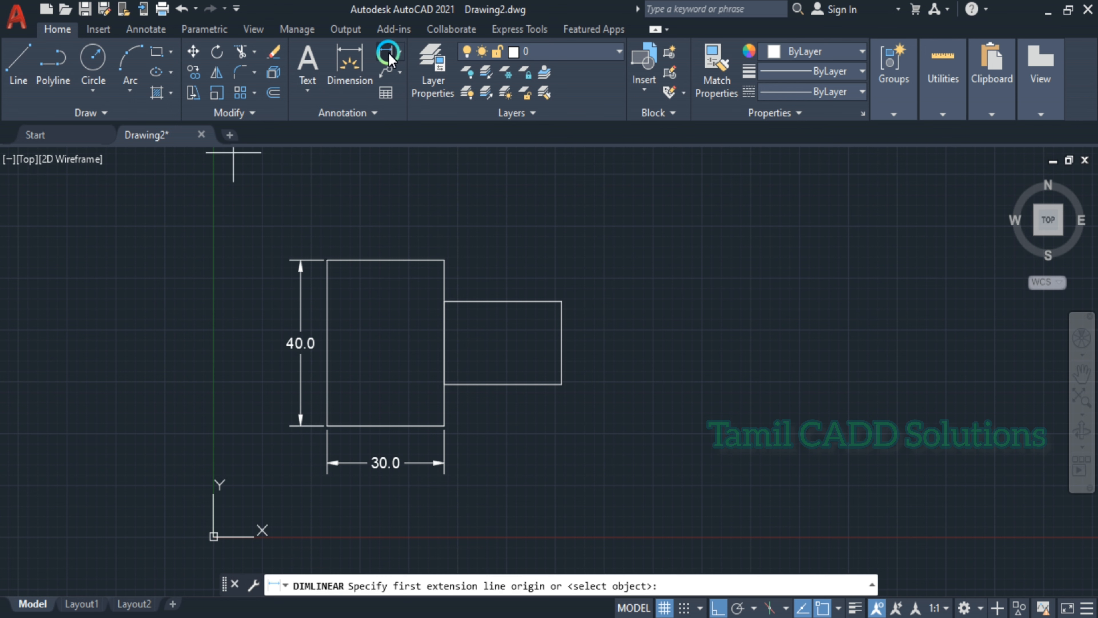
pyautogui.click(445, 383)
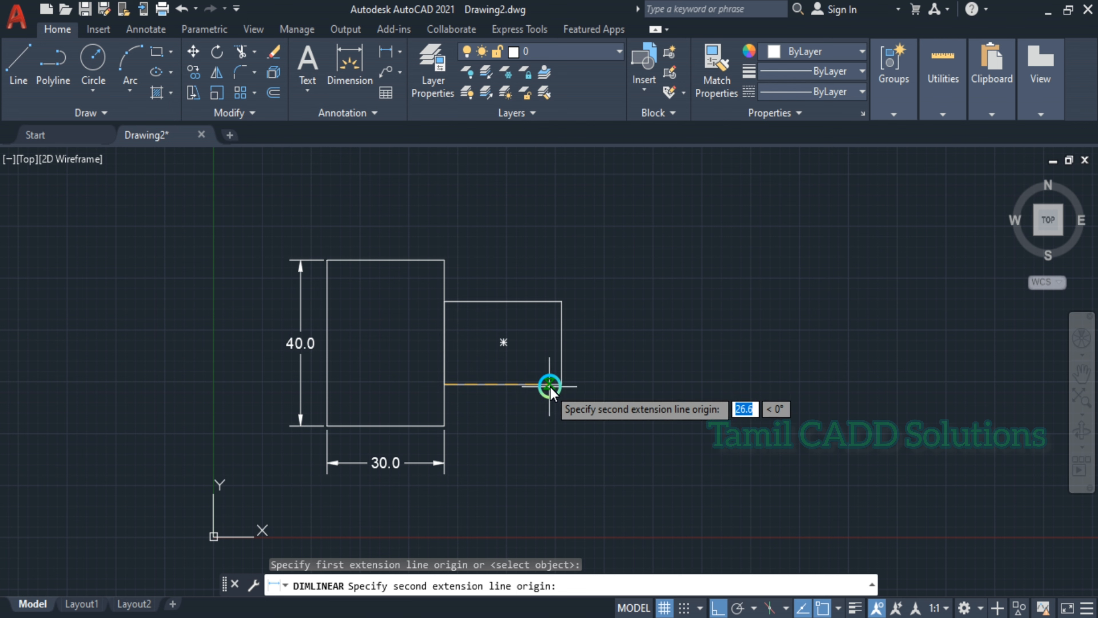
pyautogui.click(563, 385)
pyautogui.scroll(10, 523, 385)
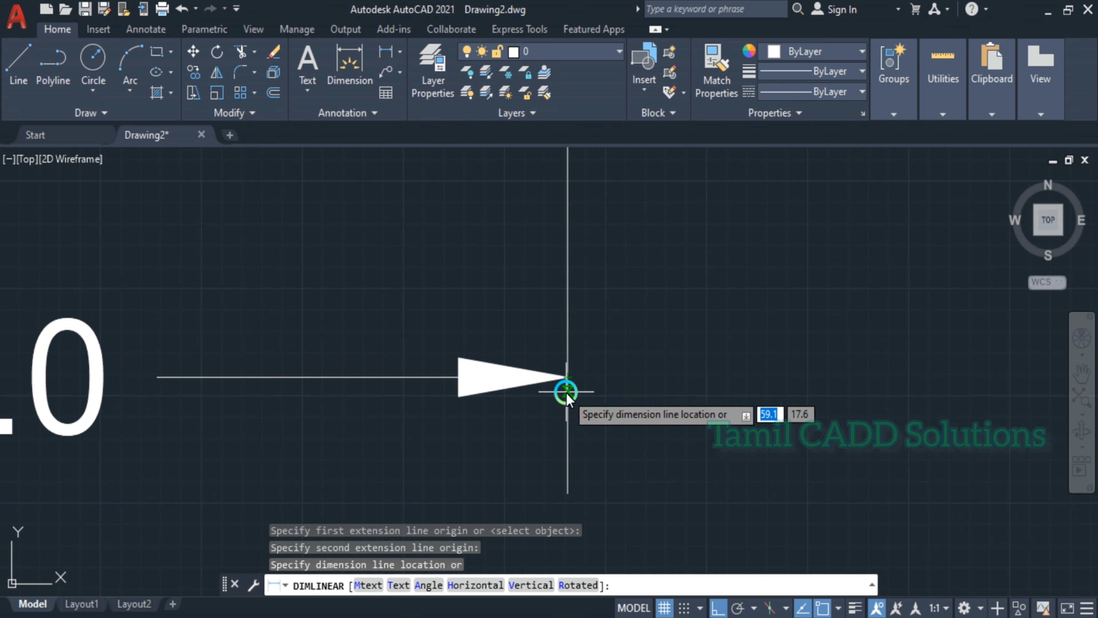
pyautogui.click(572, 381)
# - Add a vertical linear dimension for the small rectangle's outer end, placed outside the shape
pyautogui.scroll(-3, 571, 380)
pyautogui.moveTo(831, 229); pyautogui.dragTo(419, 400, button='middle')
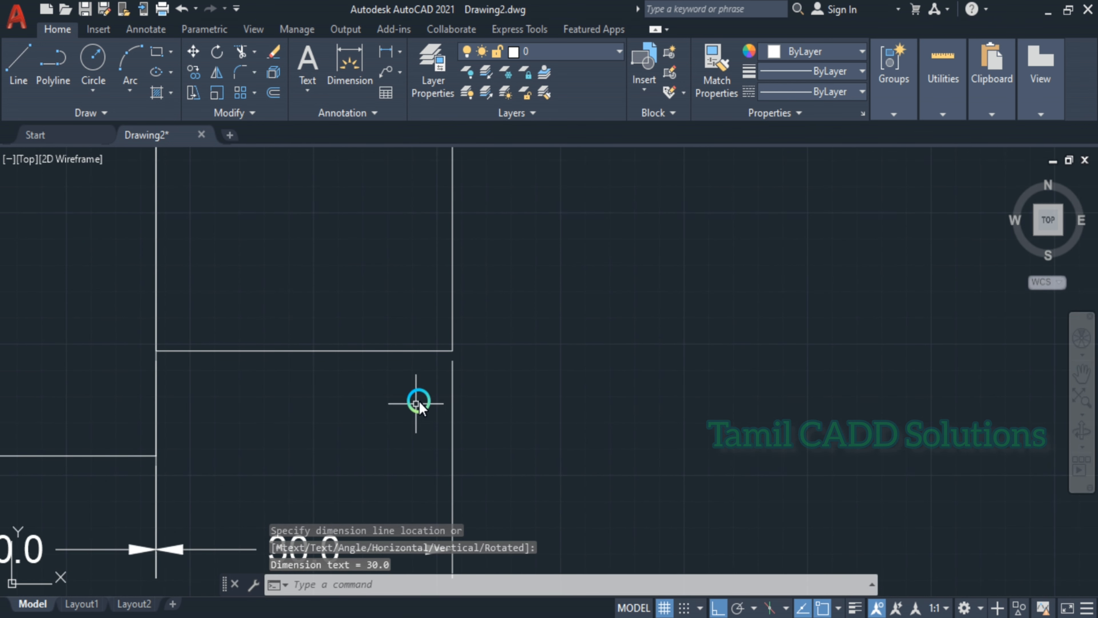
pyautogui.scroll(-1, 419, 399)
pyautogui.click(385, 51)
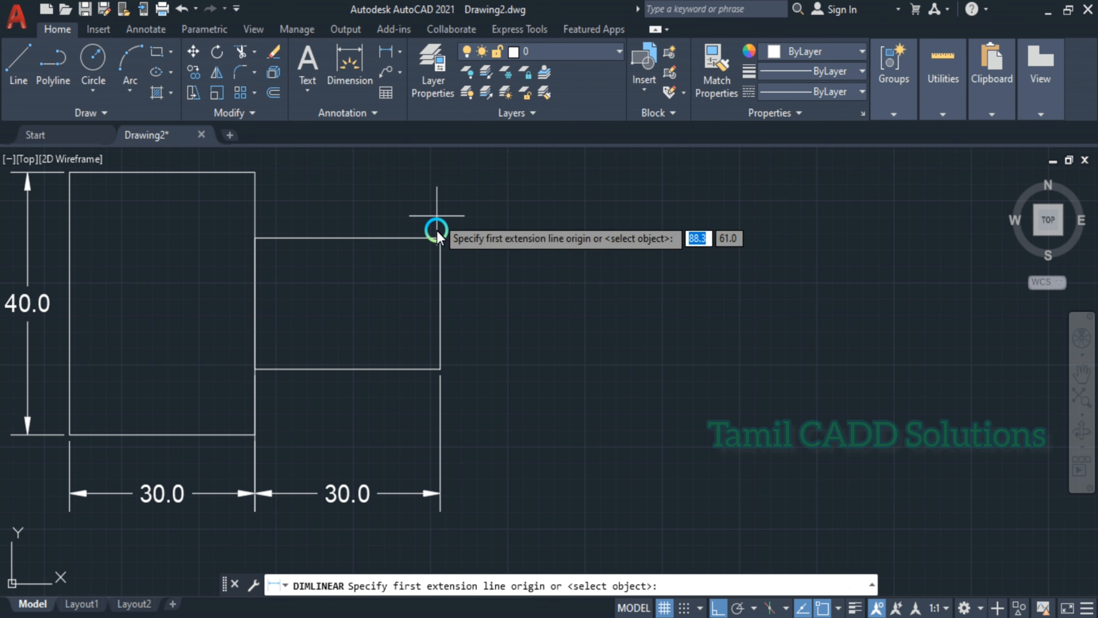
pyautogui.click(440, 369)
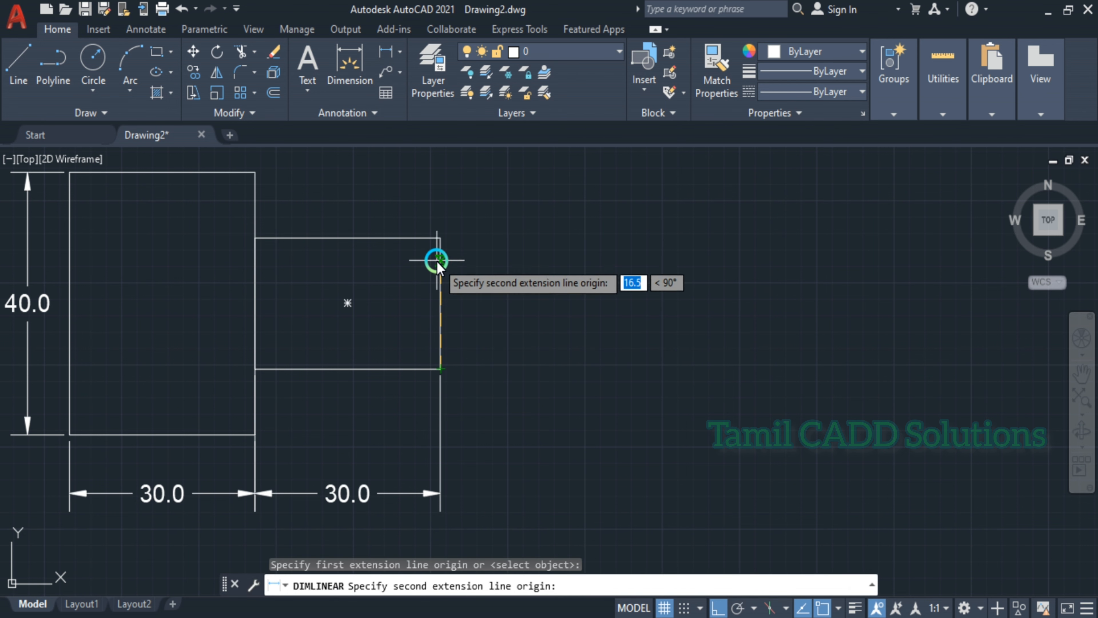
pyautogui.click(440, 238)
pyautogui.click(525, 308)
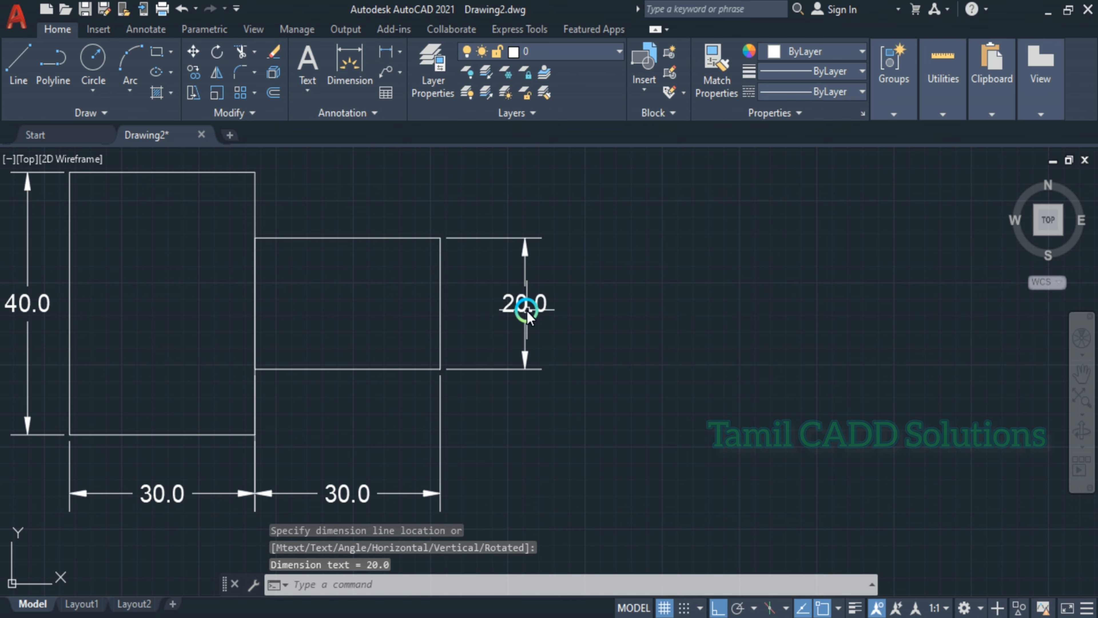
# - Move the large rectangle's vertical dimension farther away from its outer edge
pyautogui.scroll(-2, 527, 312)
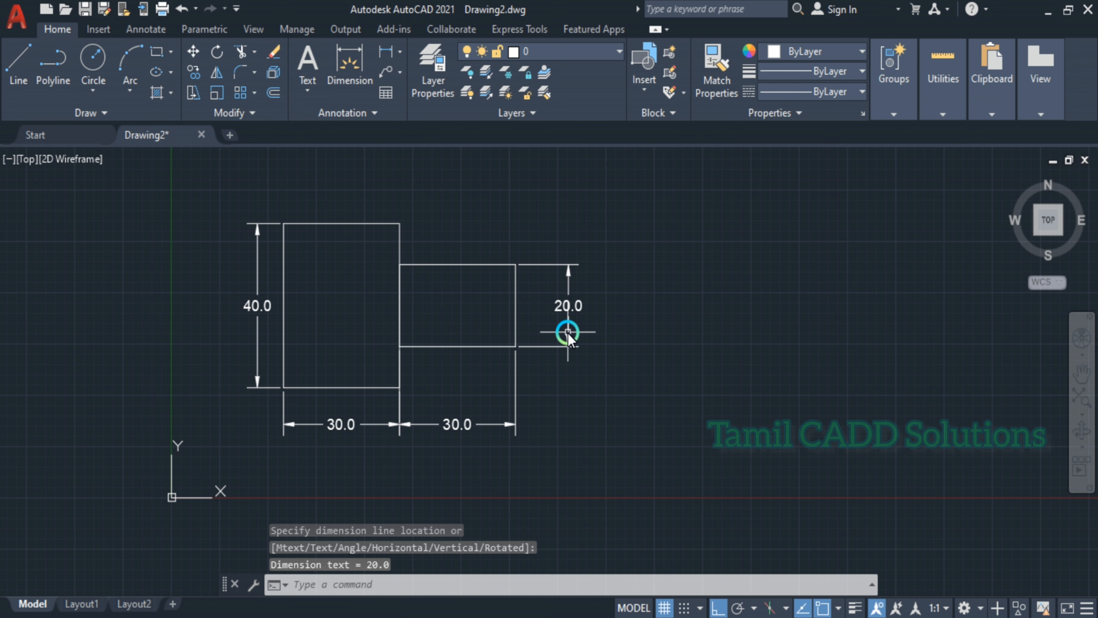
pyautogui.click(256, 307)
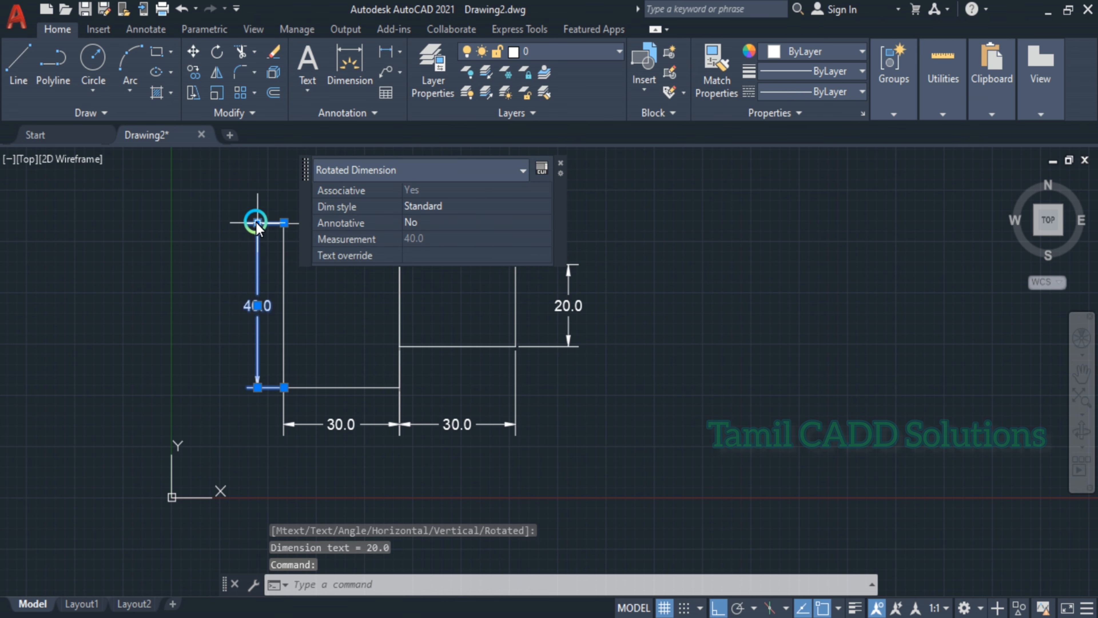
pyautogui.click(250, 225)
pyautogui.click(226, 231)
pyautogui.press('Escape')
# - Draw a horizontal centre line about 75 mm long through the mid-height of both rectangles, extending past both ends
pyautogui.moveTo(548, 309); pyautogui.dragTo(612, 310, button='middle')
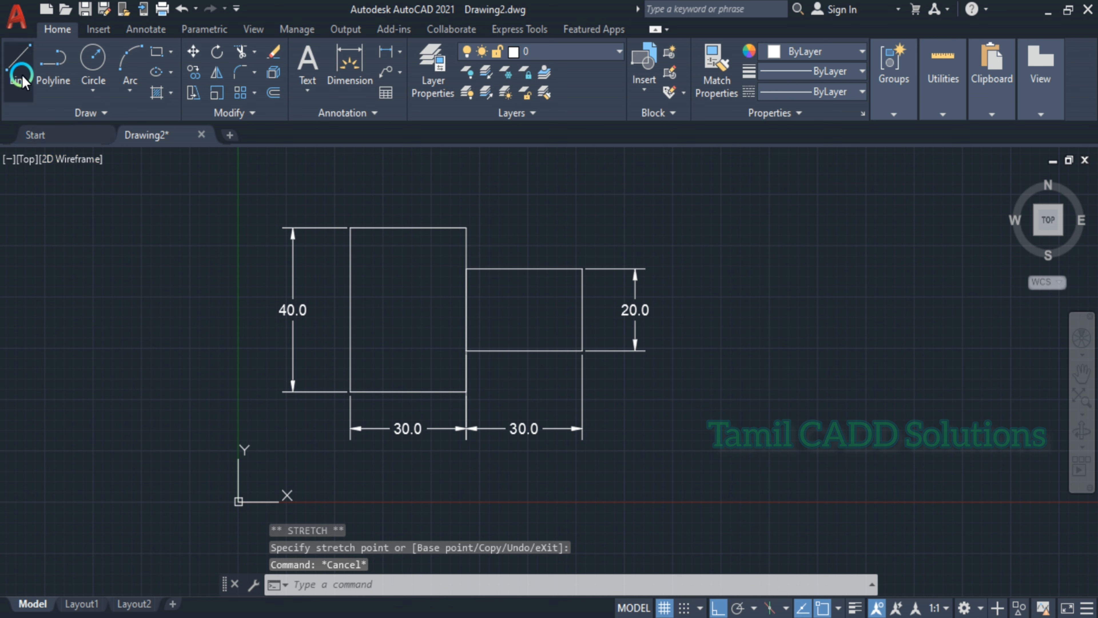
pyautogui.click(18, 65)
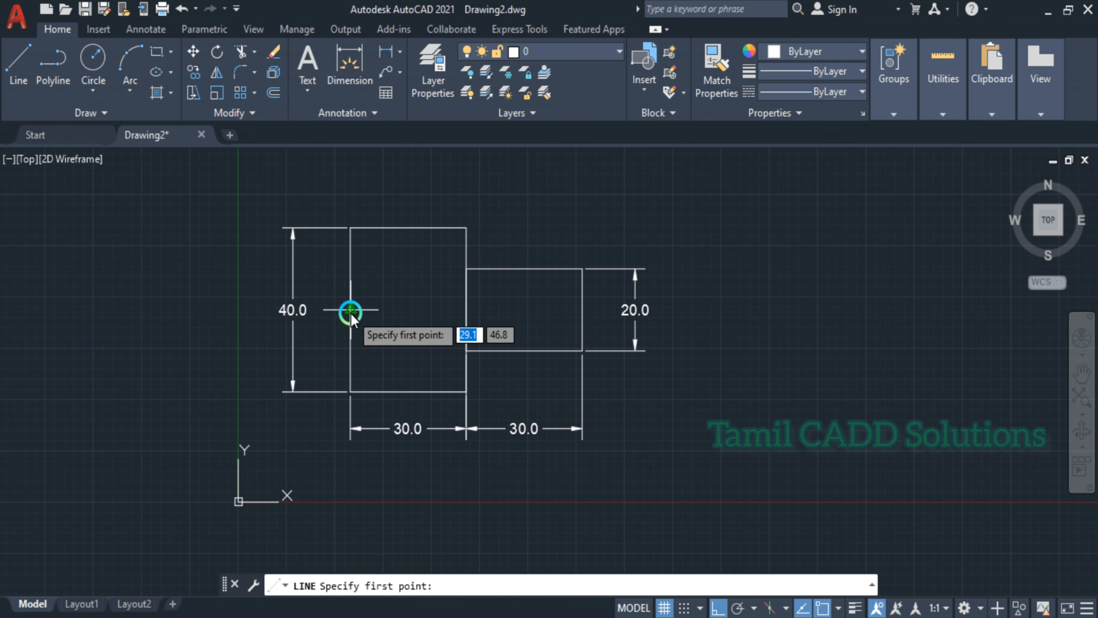
pyautogui.click(322, 309)
pyautogui.click(611, 310)
pyautogui.press('Escape')
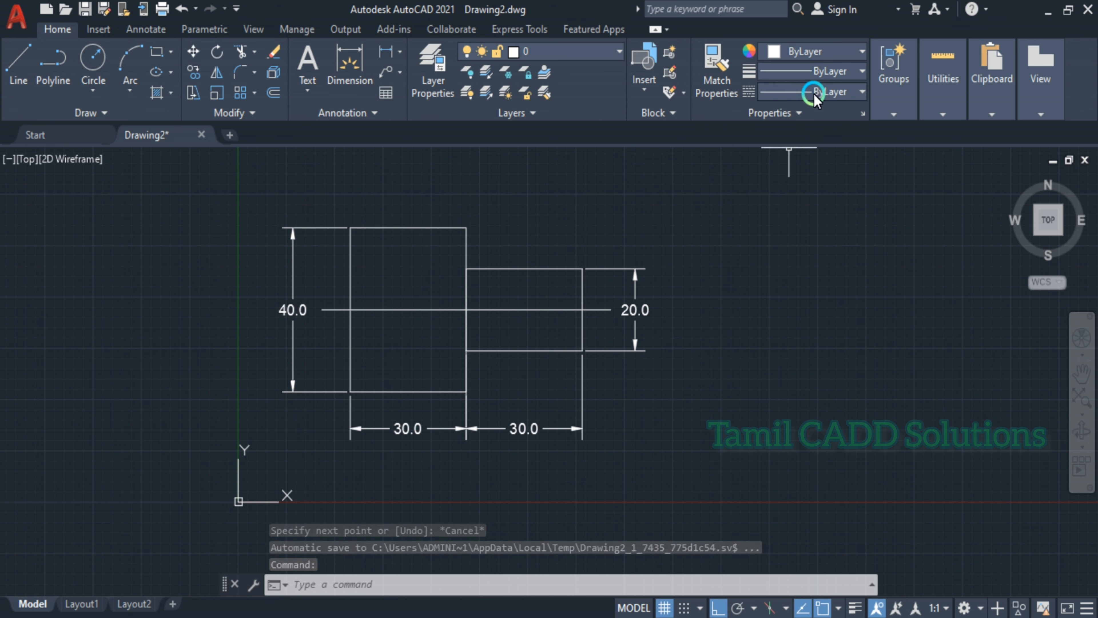
pyautogui.click(797, 114)
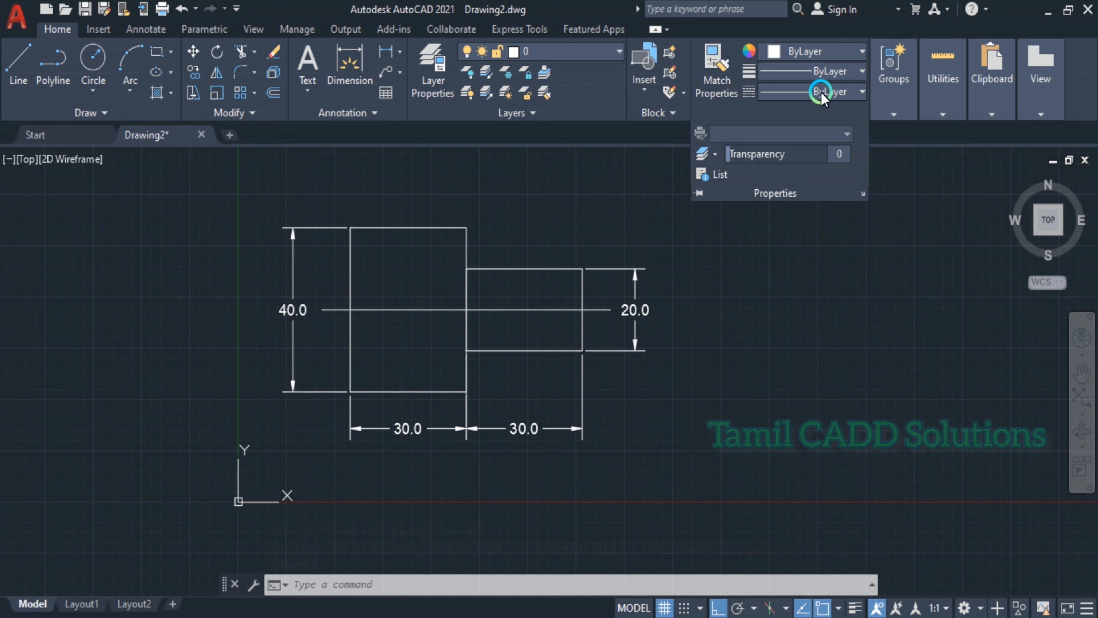
pyautogui.click(833, 92)
pyautogui.click(816, 231)
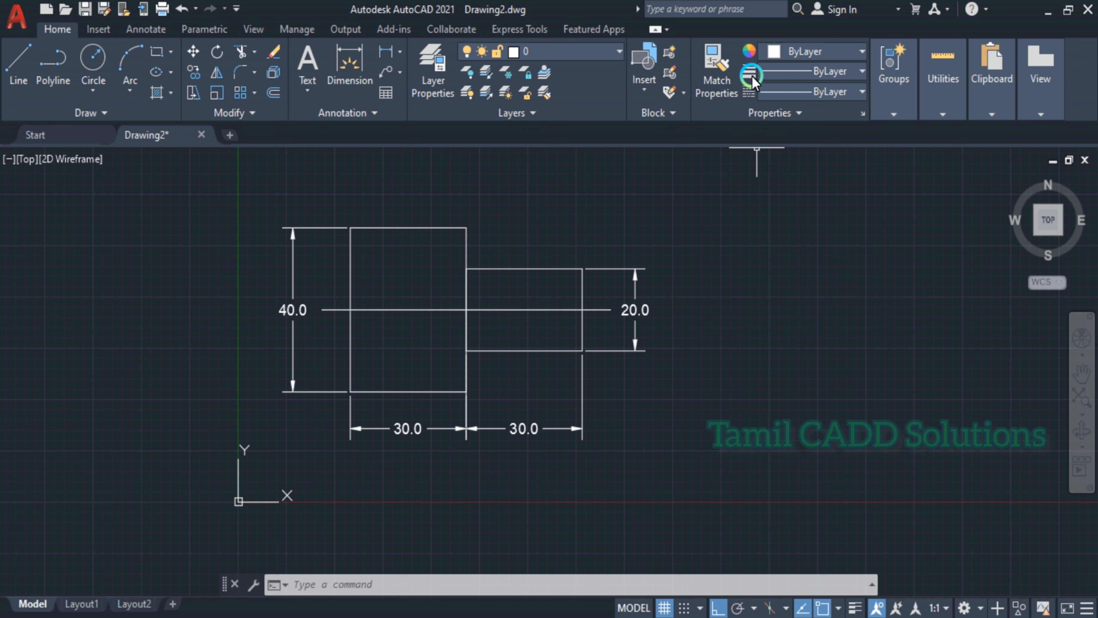
# - Load the CENTER linetype from acad.lin into the drawing
pyautogui.click(833, 91)
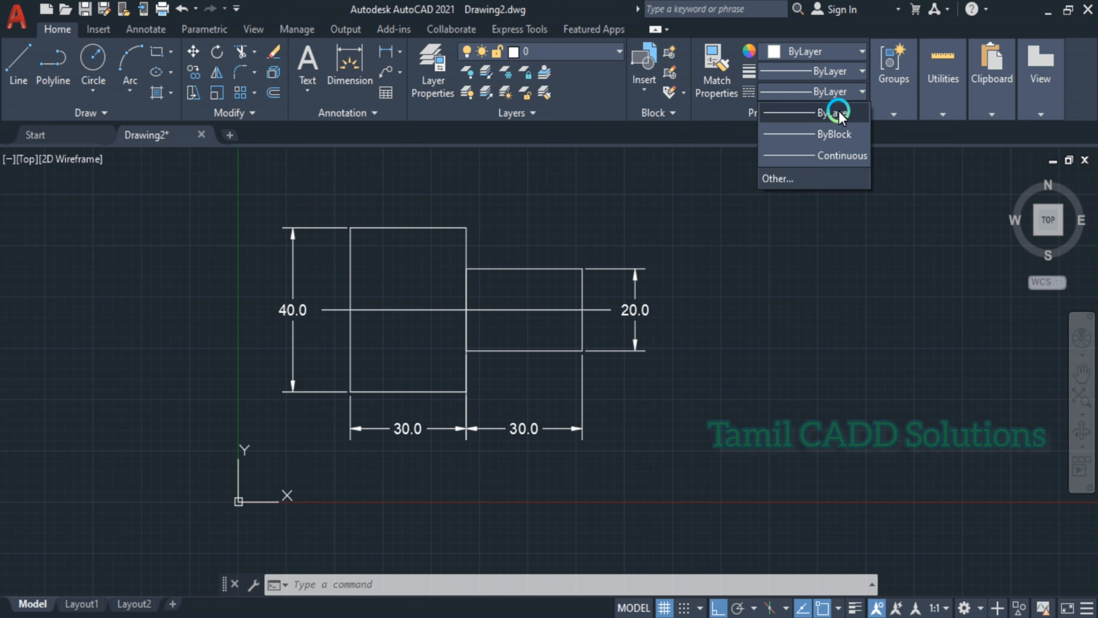
pyautogui.click(777, 178)
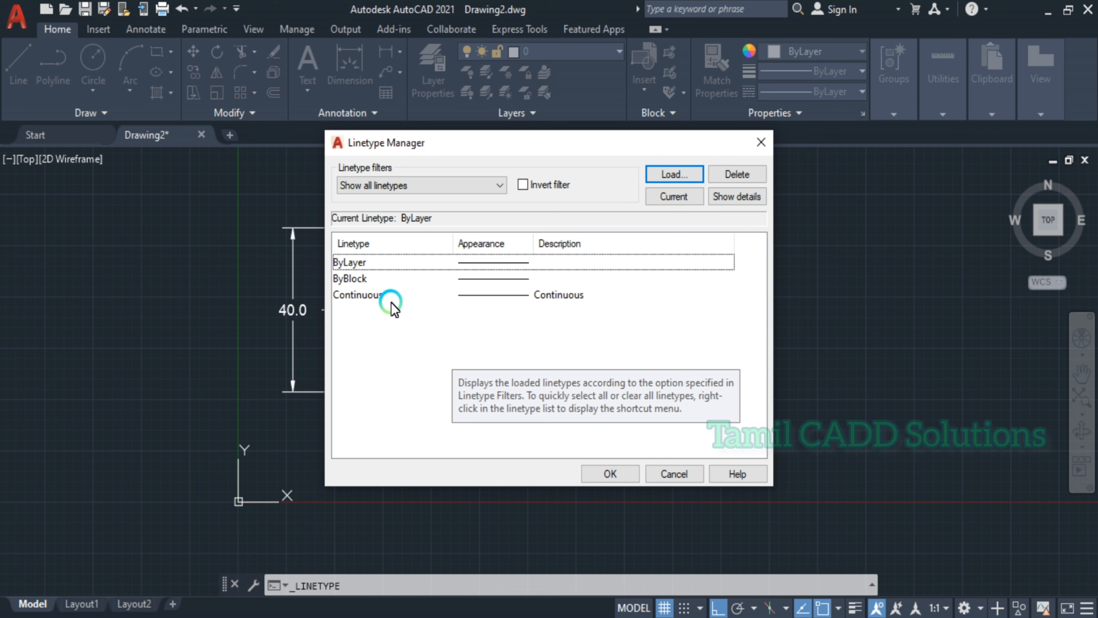
pyautogui.click(674, 174)
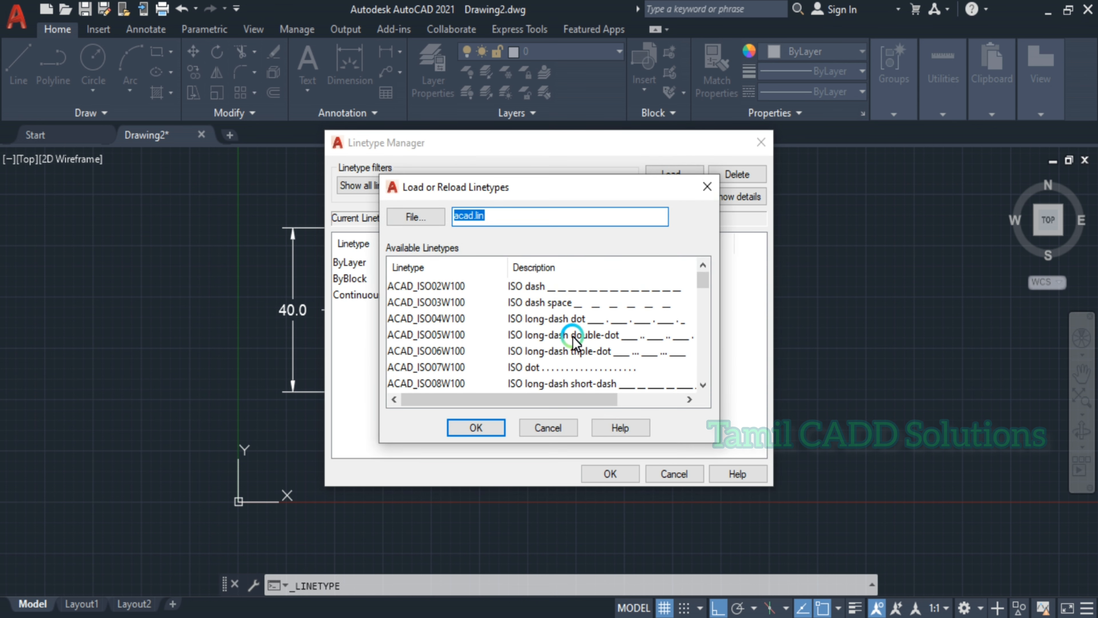
pyautogui.scroll(-12, 571, 338)
pyautogui.scroll(4, 551, 337)
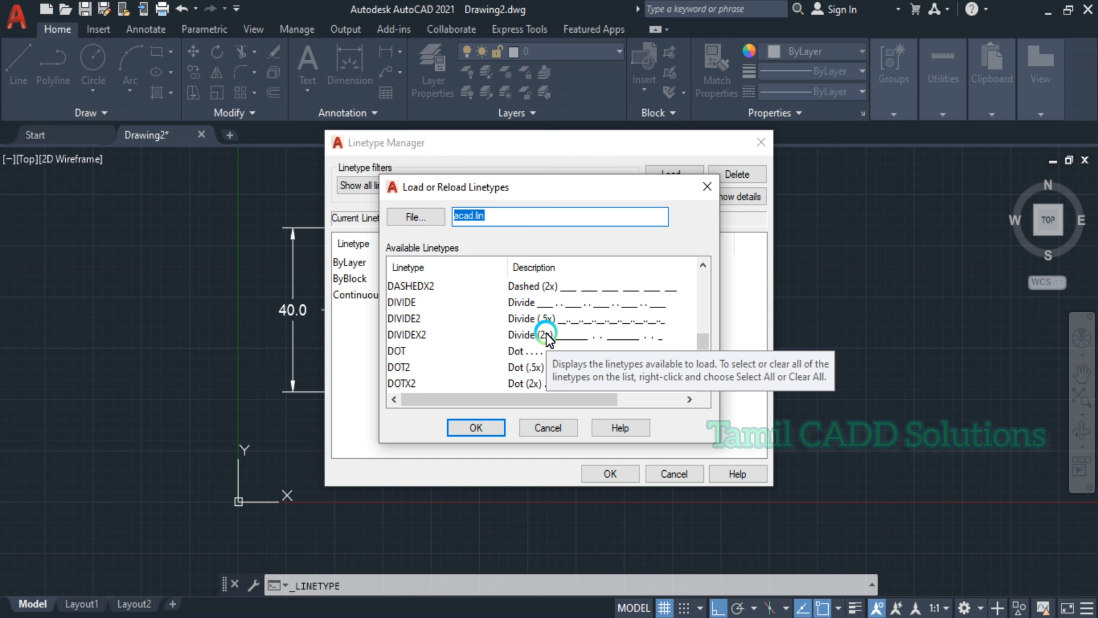
pyautogui.scroll(-4, 549, 337)
pyautogui.scroll(8, 548, 338)
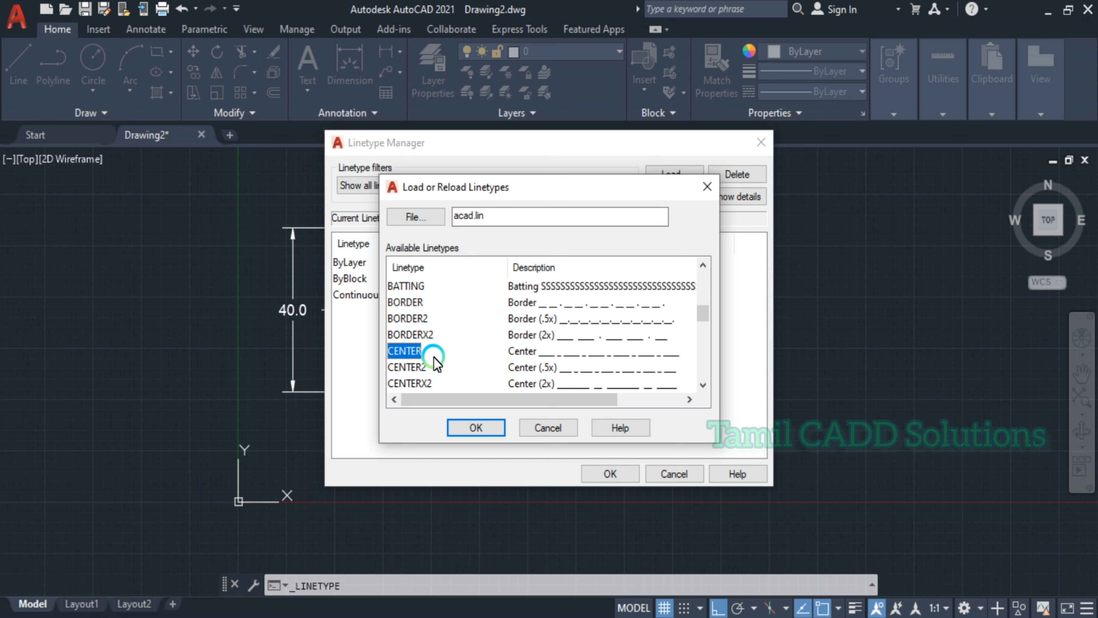
pyautogui.click(475, 428)
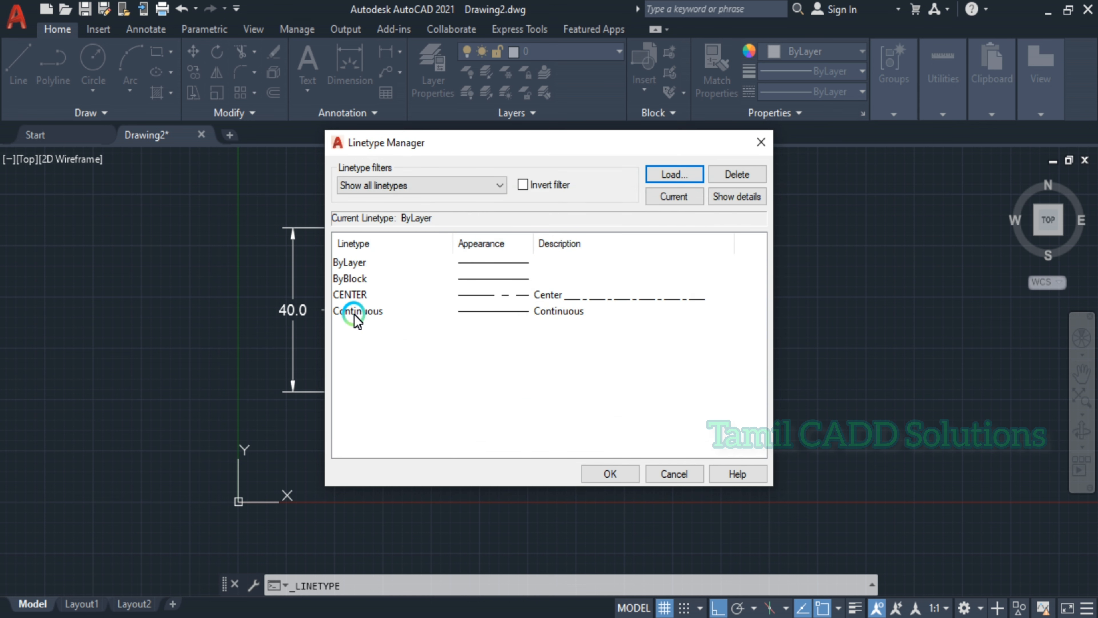
pyautogui.click(610, 474)
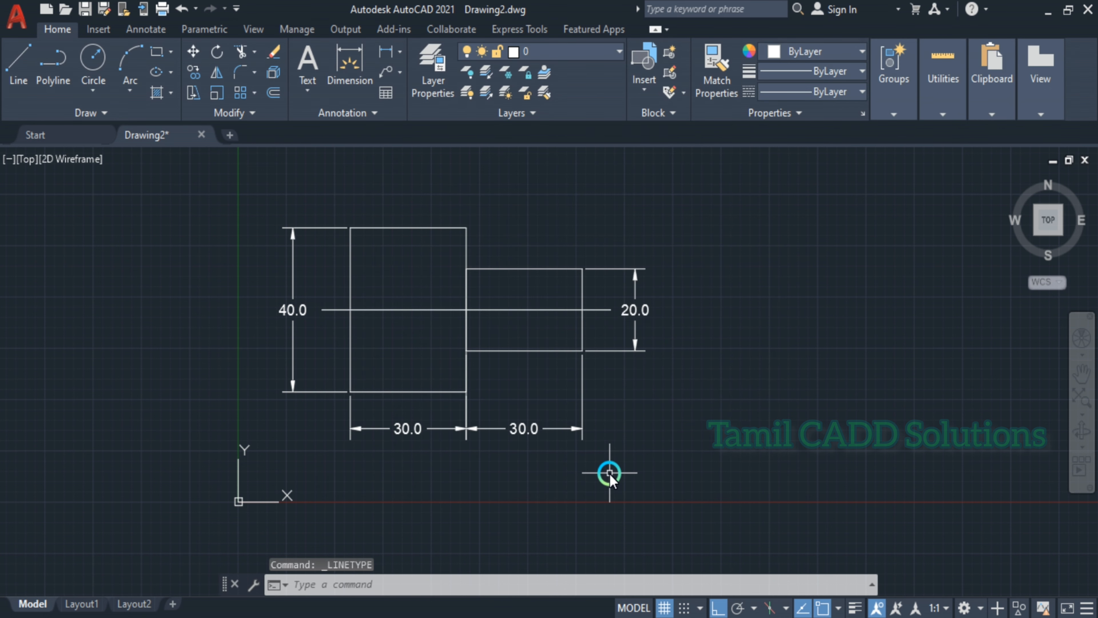
# - Assign the CENTER linetype to the horizontal centre line through both rectangles
pyautogui.click(502, 310)
pyautogui.click(832, 92)
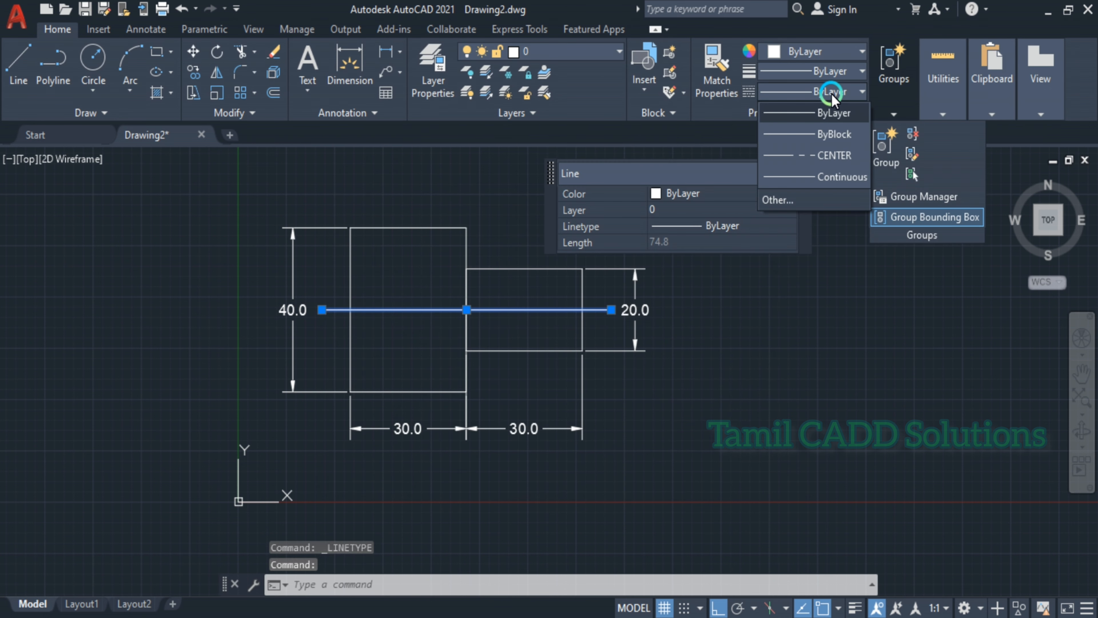
pyautogui.click(829, 152)
pyautogui.press('Escape')
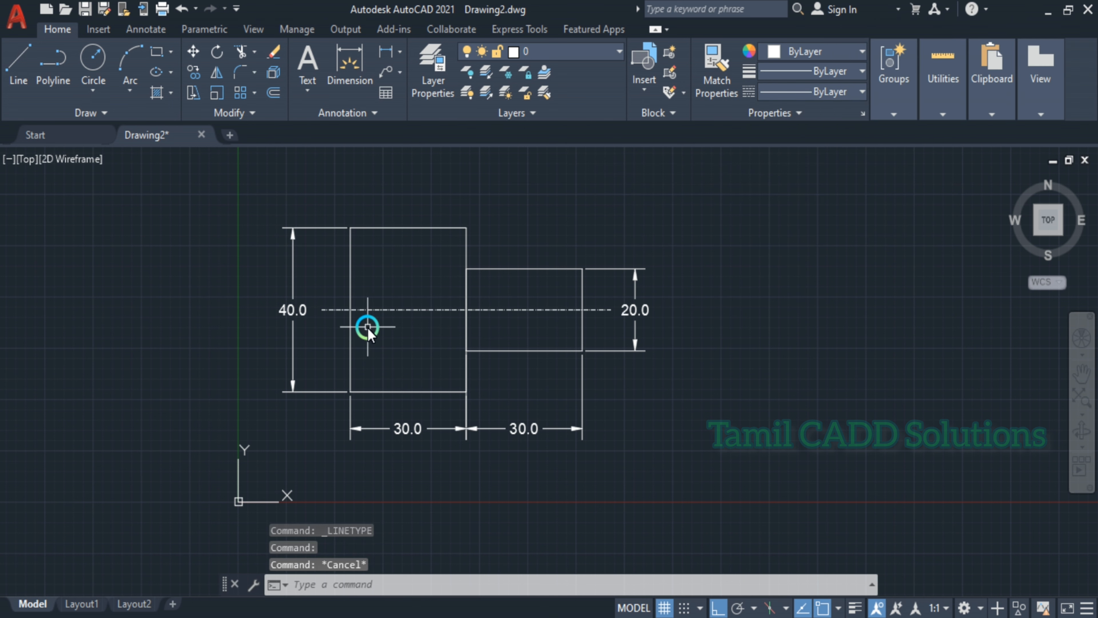
# - Trim both ends of the centre line that overhang the outer edges of the two rectangles
pyautogui.scroll(2, 362, 323)
pyautogui.scroll(-2, 374, 332)
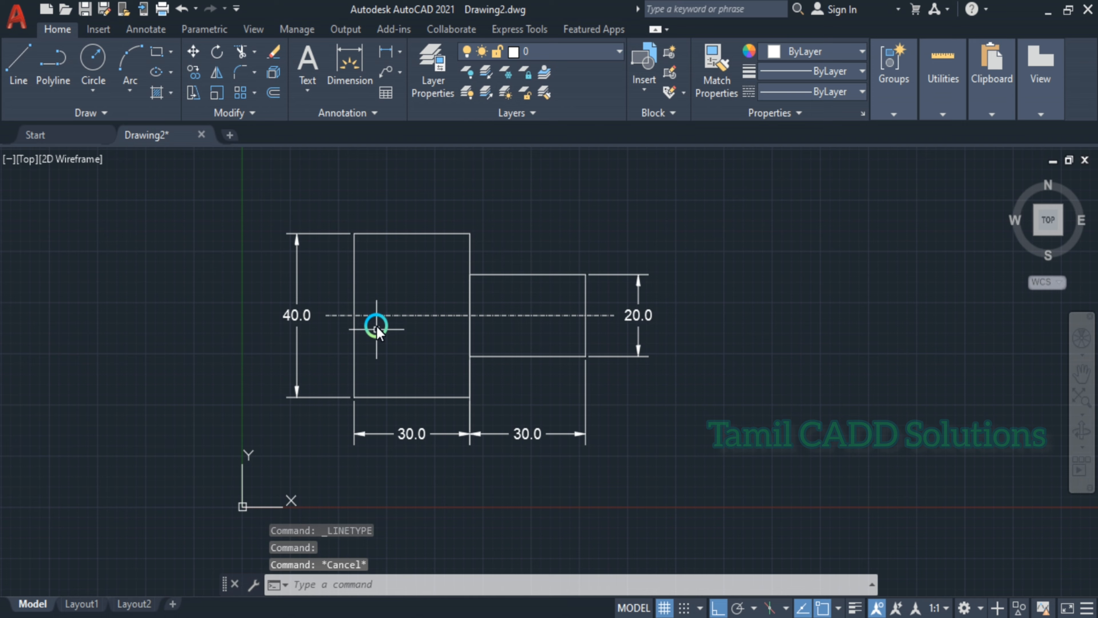
pyautogui.scroll(4, 320, 320)
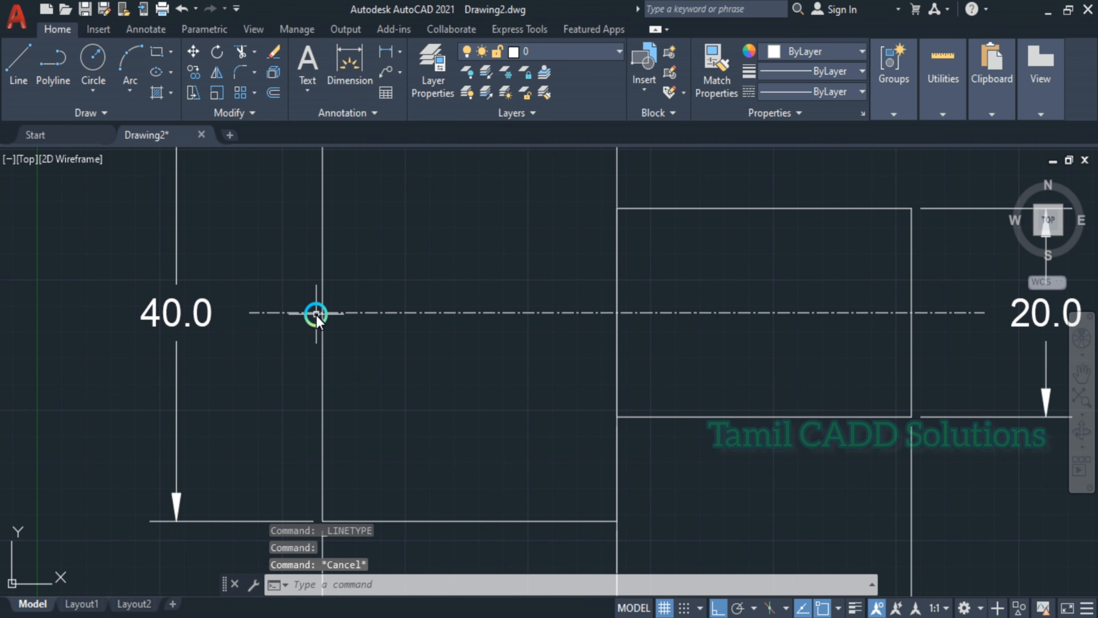
pyautogui.scroll(-2, 310, 334)
pyautogui.scroll(2, 310, 334)
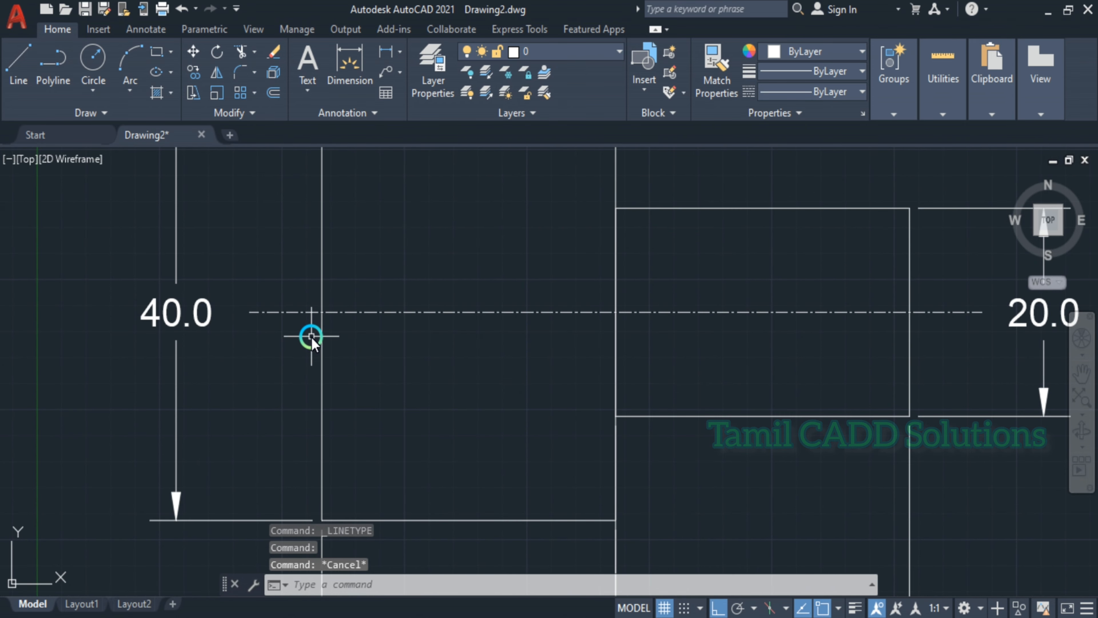
pyautogui.scroll(-2, 312, 337)
pyautogui.write('TR')
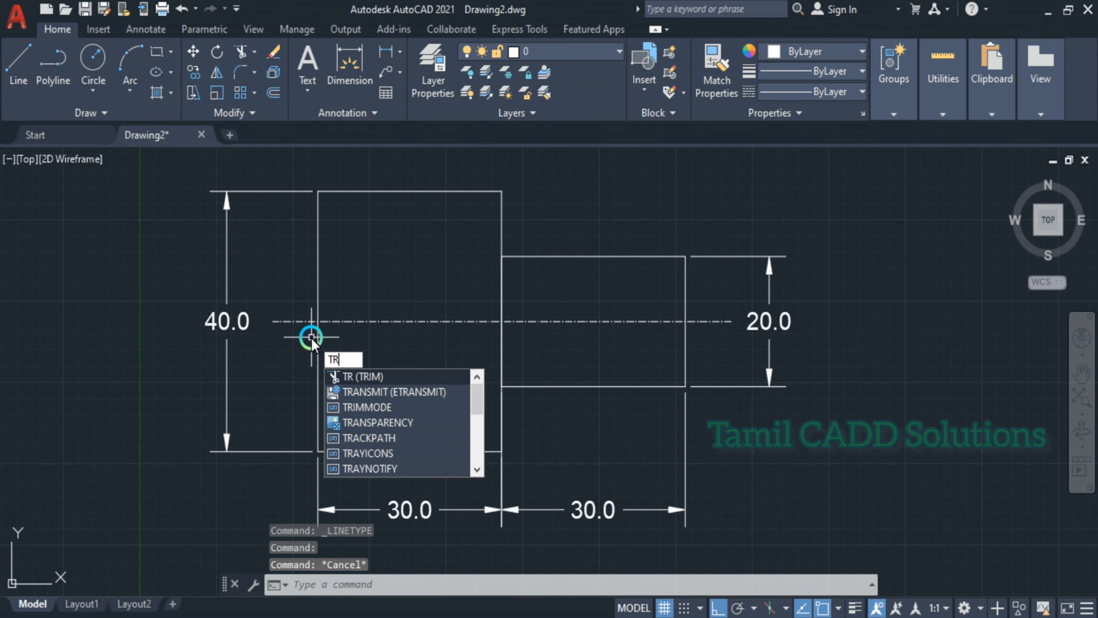
pyautogui.press('Return')
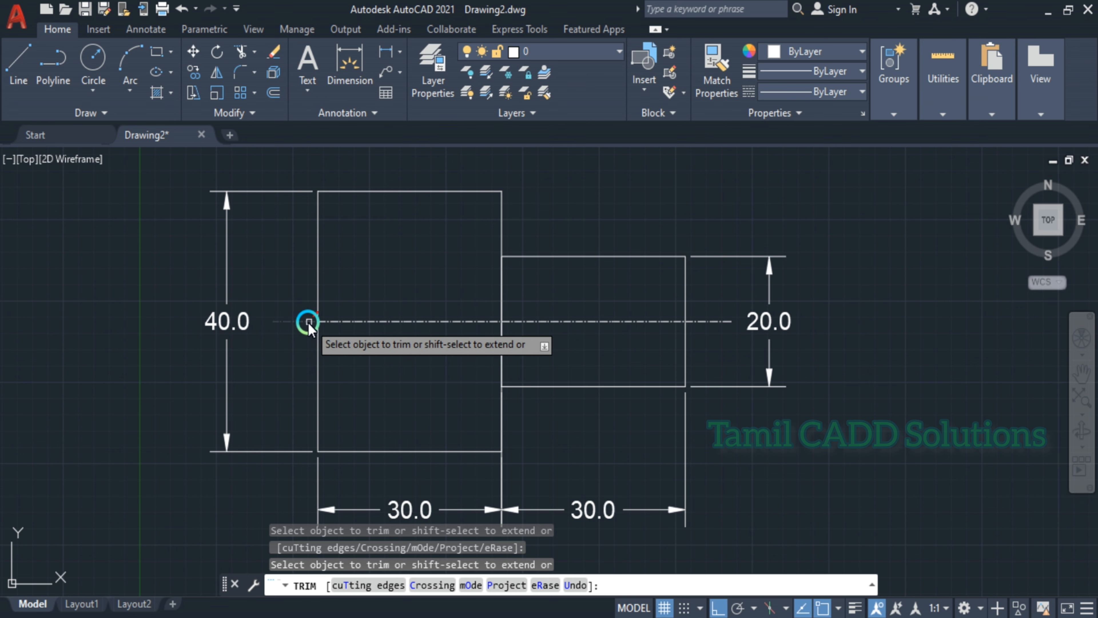
pyautogui.click(709, 321)
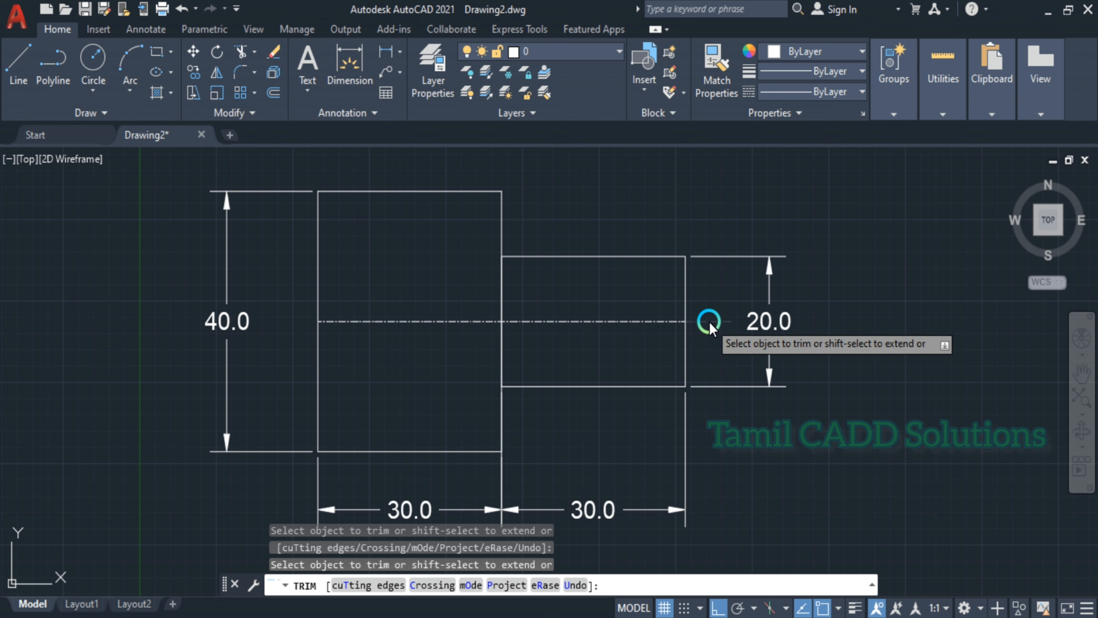
pyautogui.press('Escape')
pyautogui.scroll(-2, 705, 362)
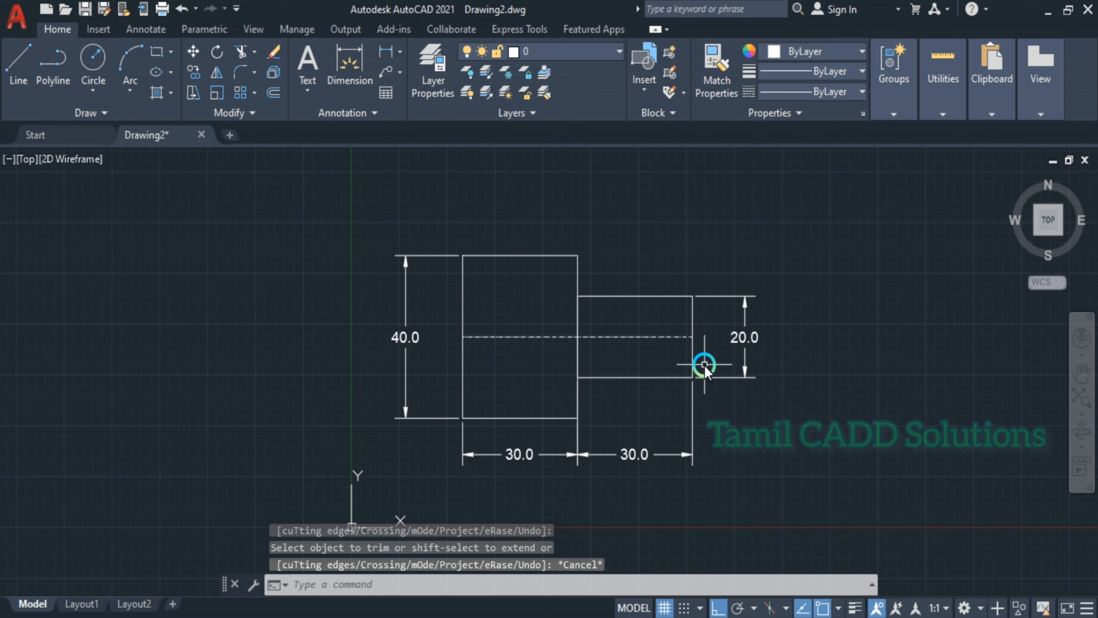
# - Check the practice PDF and prefix the large rectangle's vertical dimension text with a diameter symbol
pyautogui.moveTo(705, 365); pyautogui.dragTo(571, 358, button='middle')
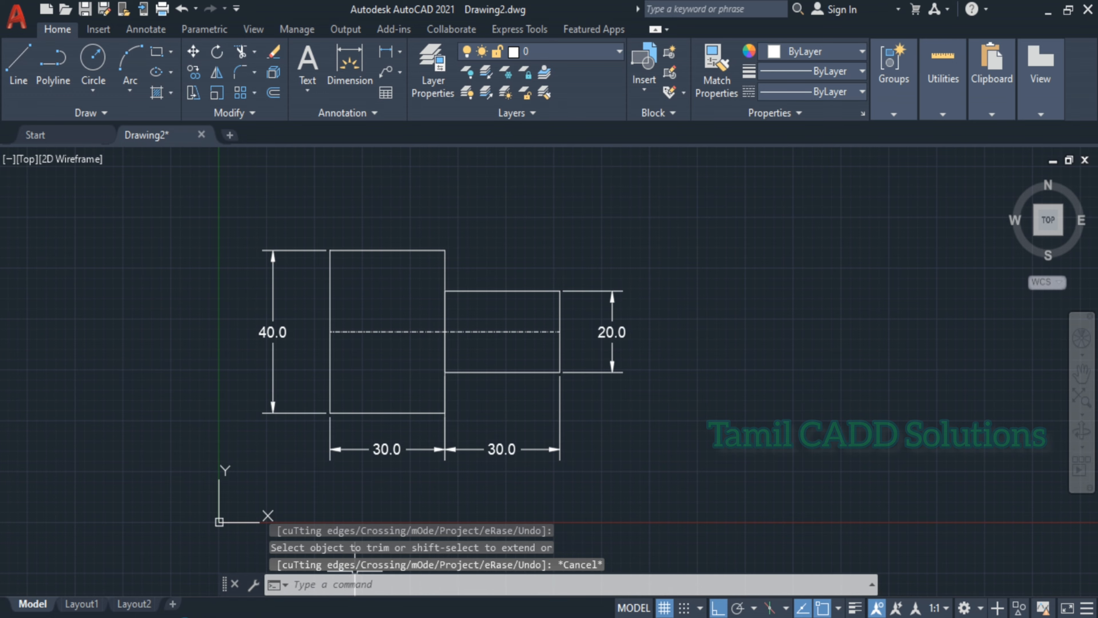
pyautogui.click(186, 616)
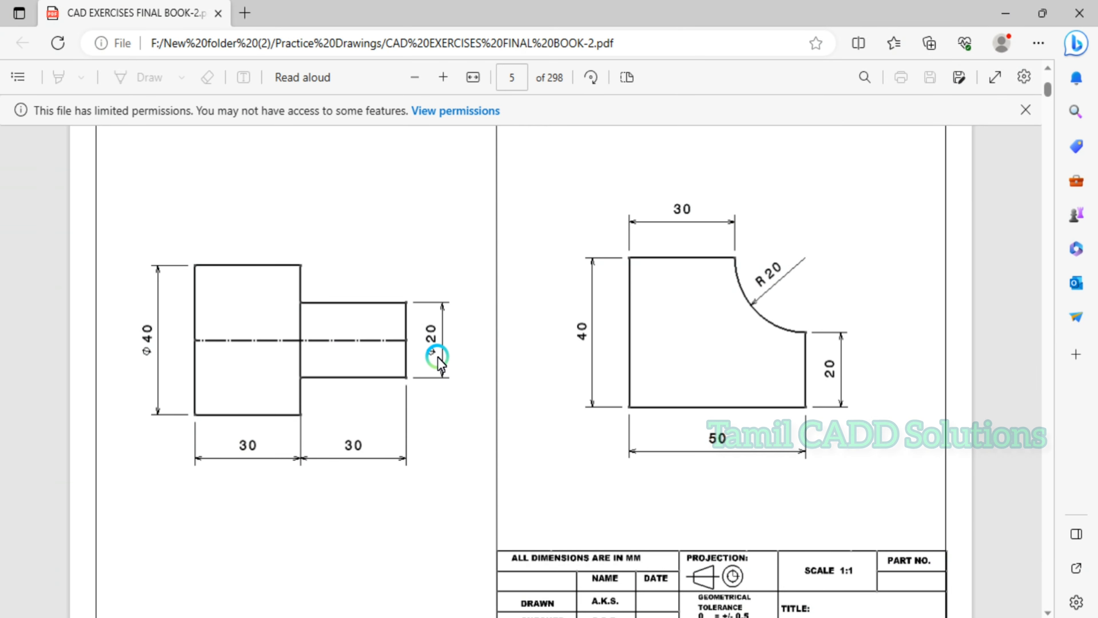
pyautogui.click(1005, 13)
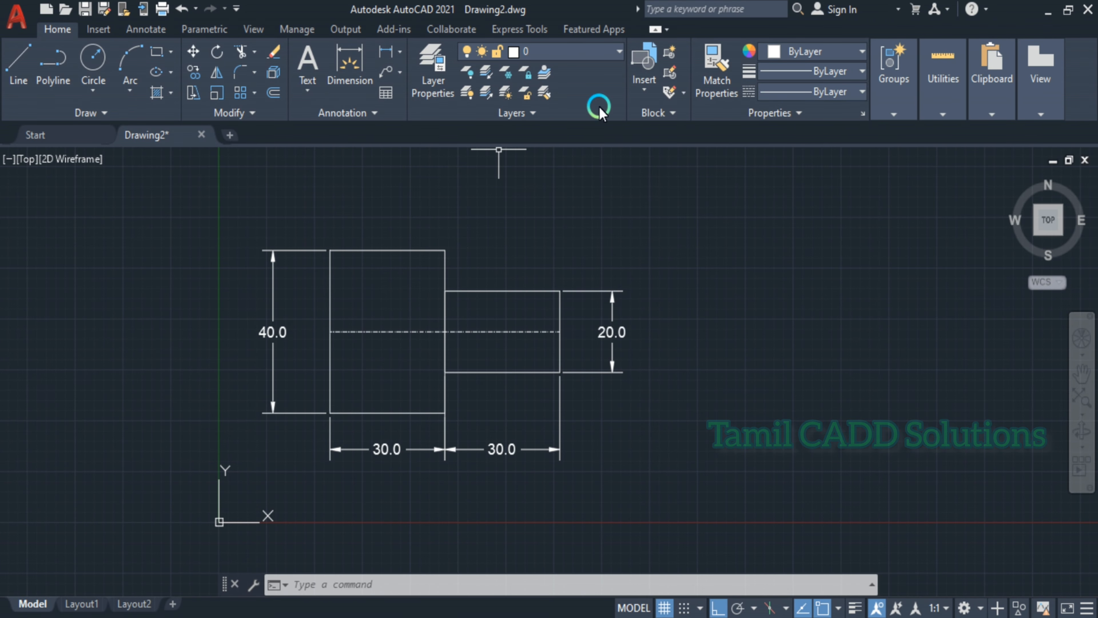
pyautogui.click(279, 341)
pyautogui.doubleClick(279, 341)
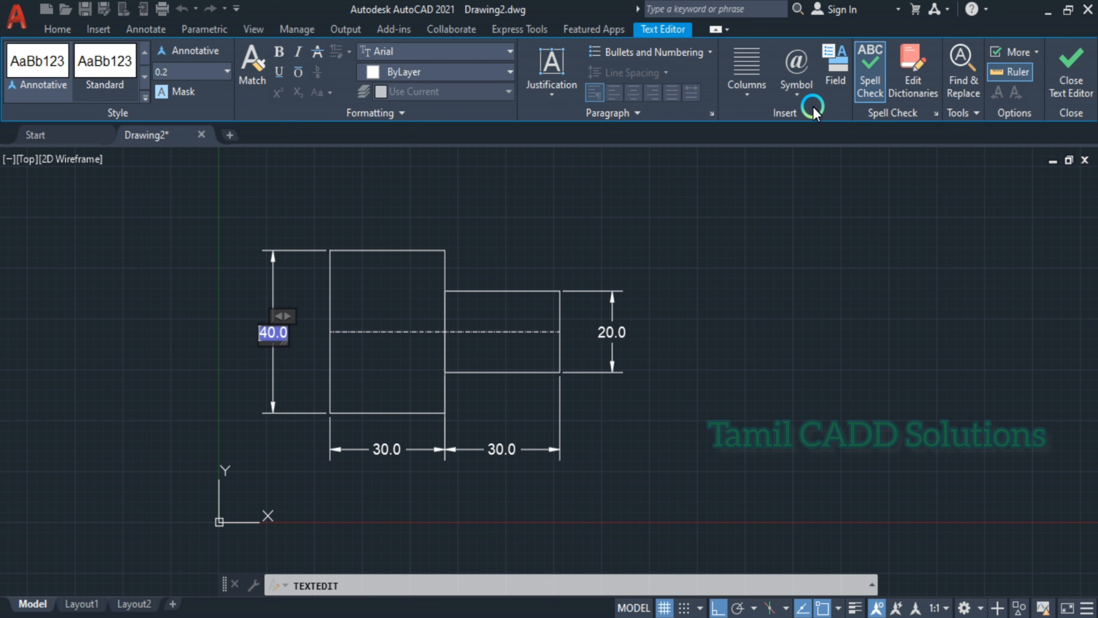
pyautogui.click(802, 99)
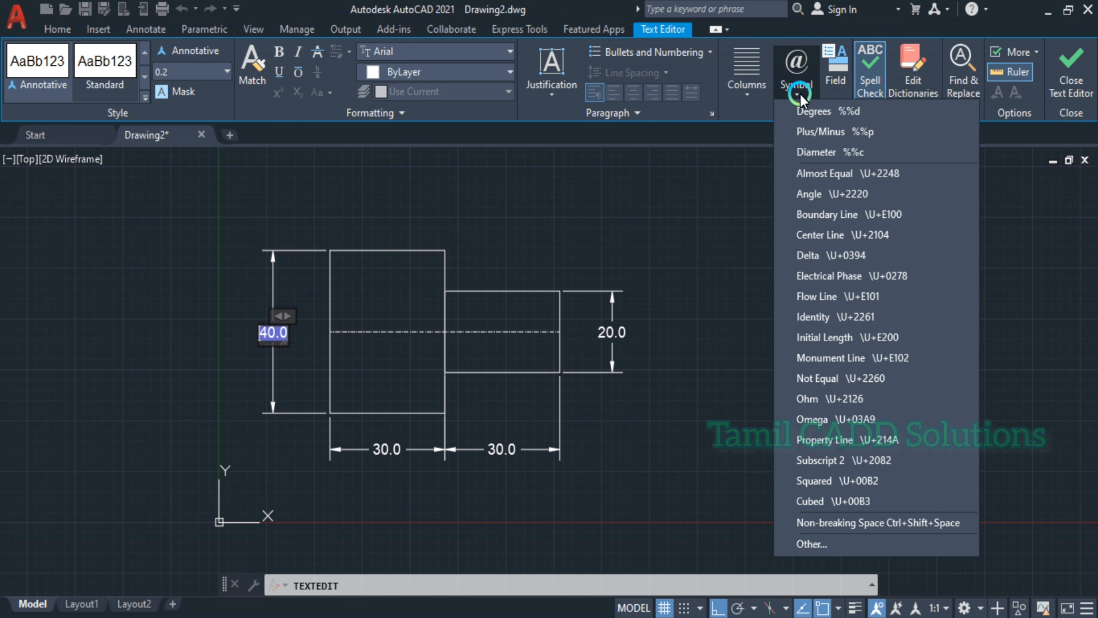
pyautogui.click(837, 162)
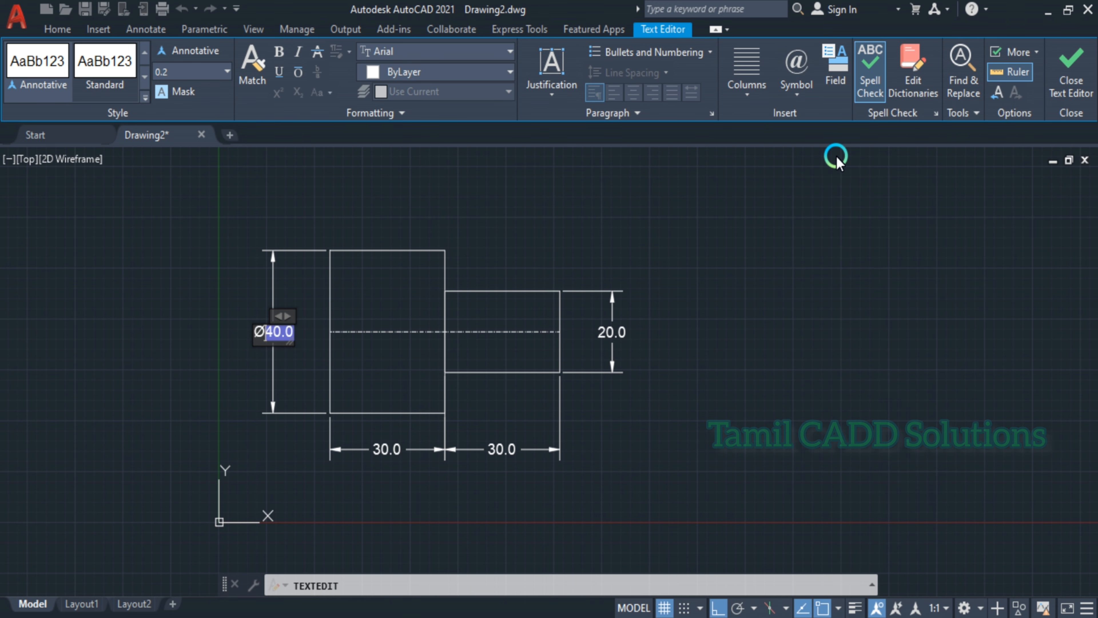
pyautogui.click(765, 360)
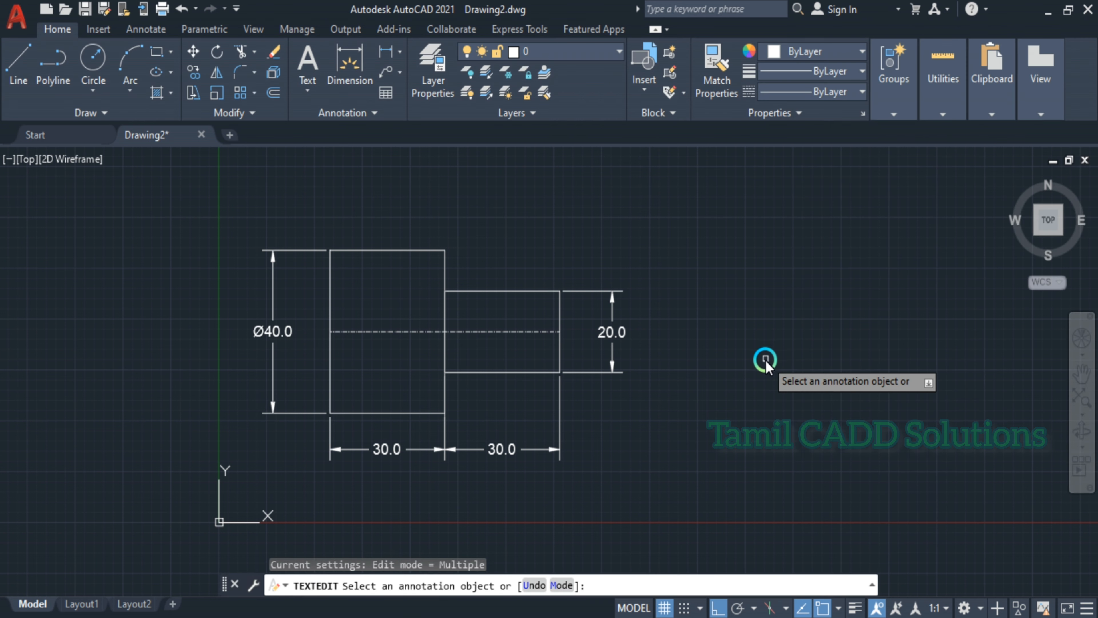
# - Prefix the small rectangle's vertical dimension text with a diameter symbol using the code %%c
pyautogui.scroll(2, 610, 324)
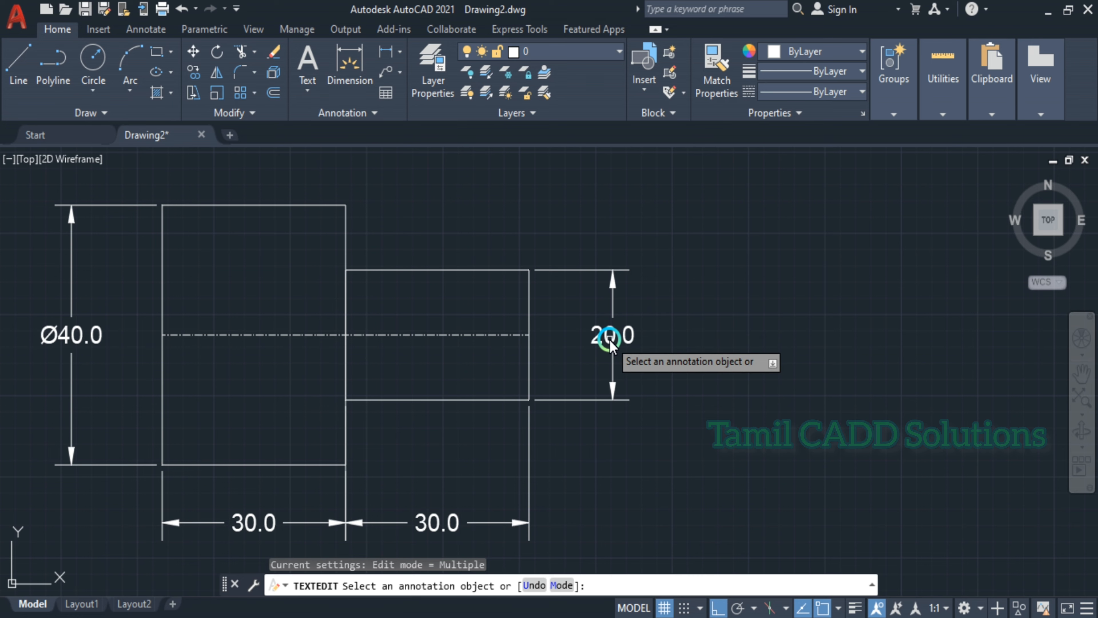
pyautogui.moveTo(610, 340); pyautogui.dragTo(713, 335, button='middle')
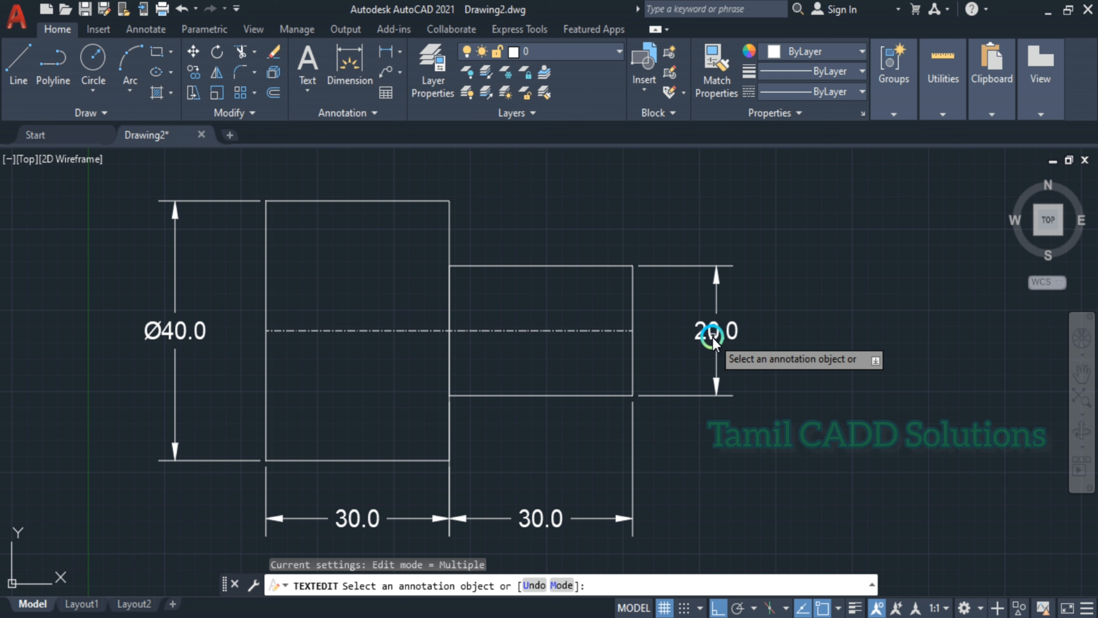
pyautogui.click(713, 337)
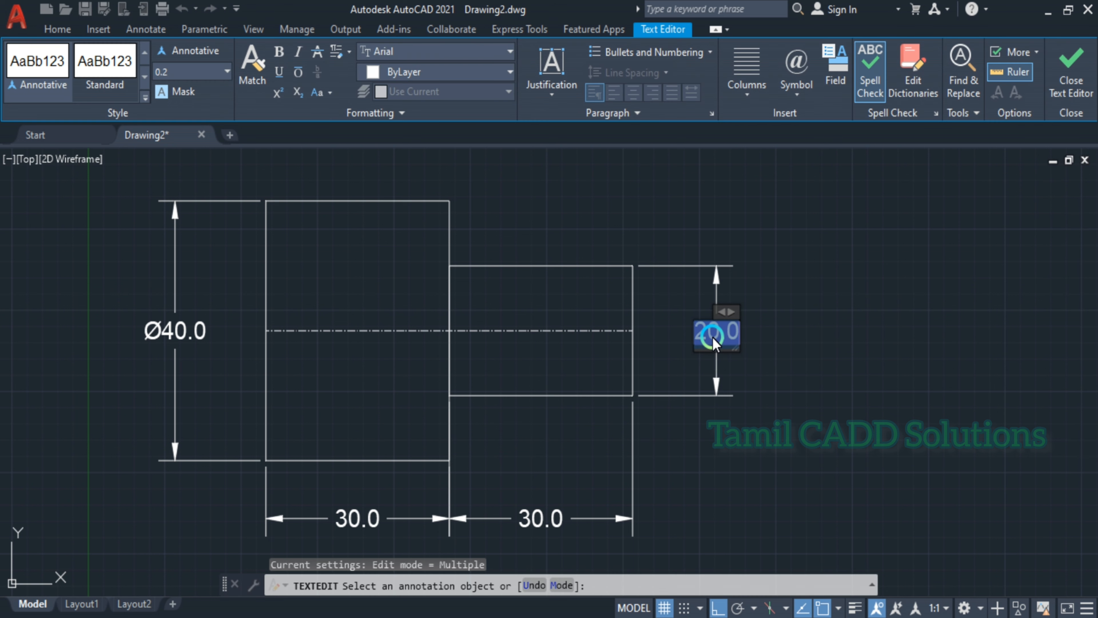
pyautogui.click(693, 334)
pyautogui.click(701, 335)
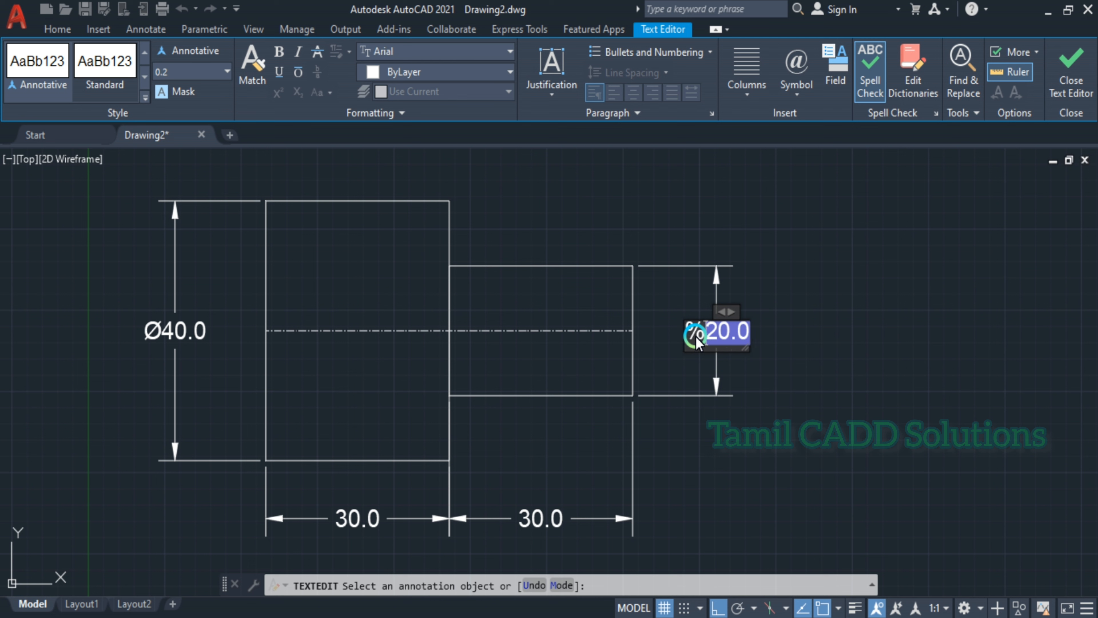
pyautogui.write('%%')
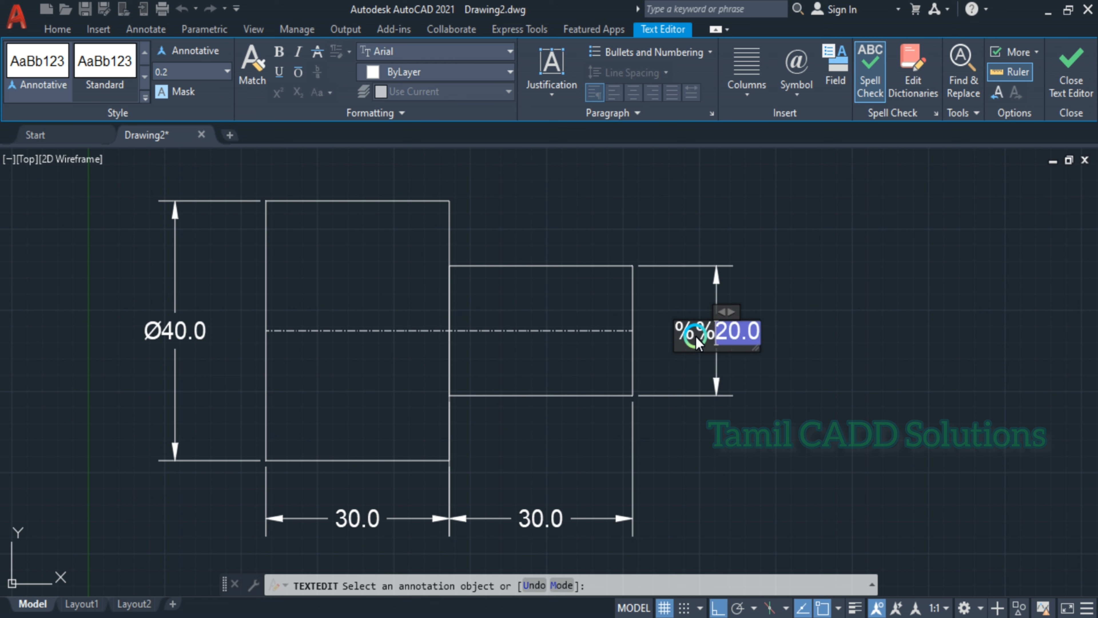
pyautogui.write('c')
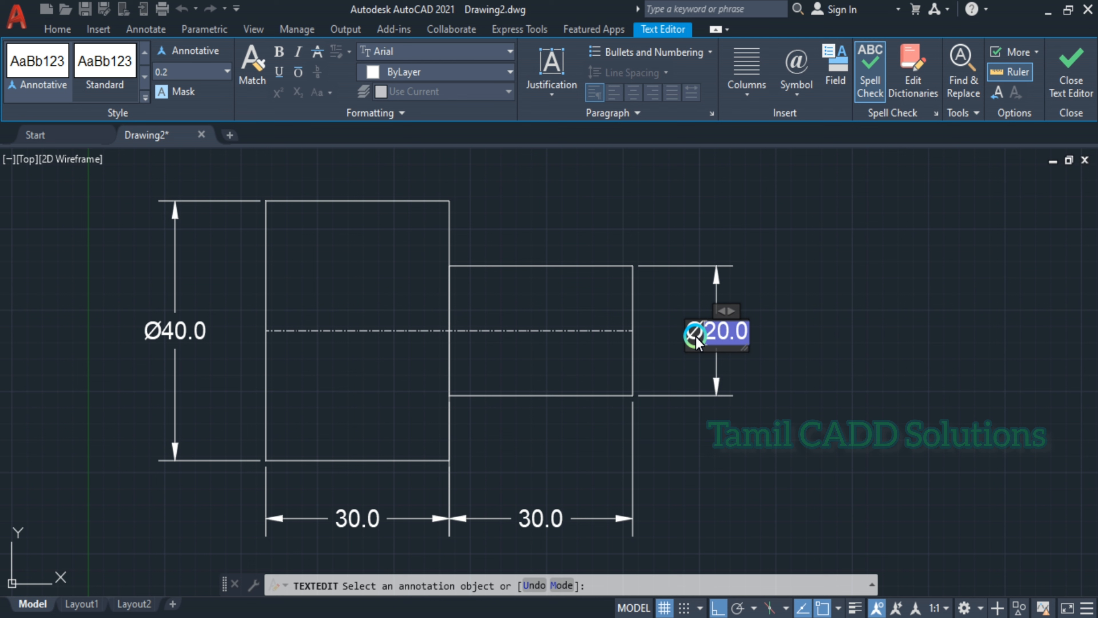
pyautogui.click(751, 365)
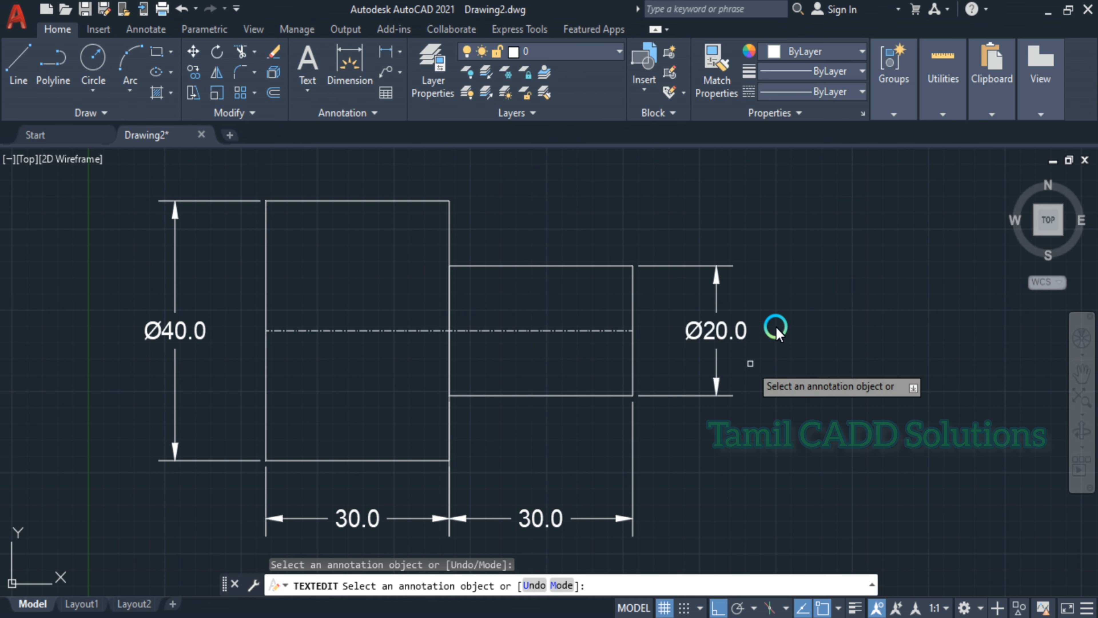
# - Review the available text symbols and their codes while editing the small rectangle's vertical dimension text
pyautogui.click(735, 332)
pyautogui.click(789, 103)
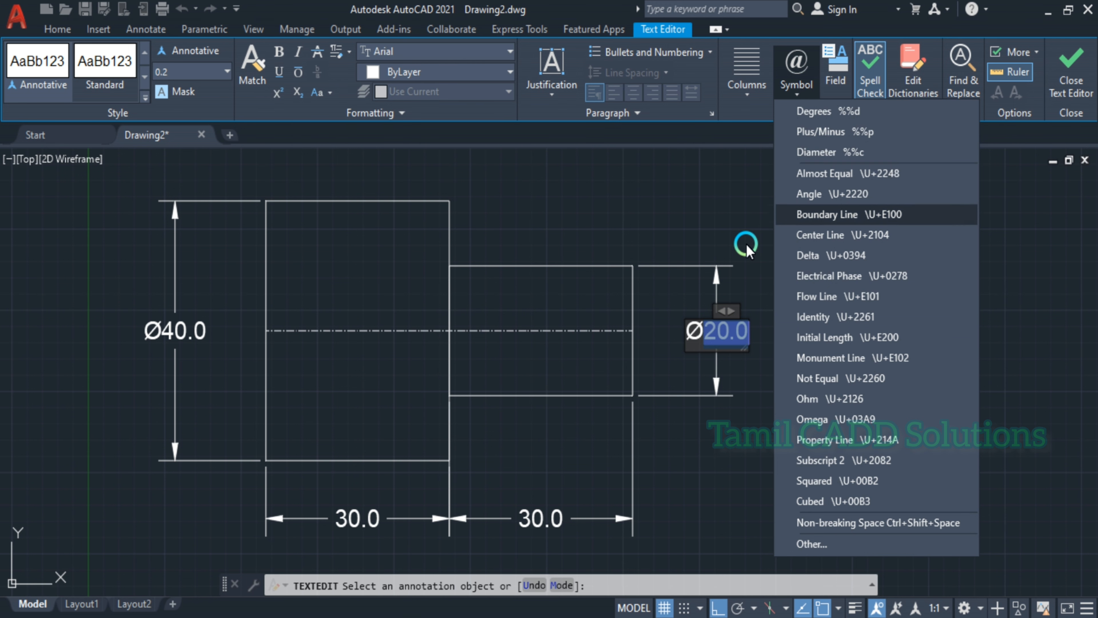
pyautogui.click(663, 261)
pyautogui.click(683, 232)
pyautogui.press('Escape')
# - Return from the practice PDF to AutoCAD and switch the workspace to 3D Basics
pyautogui.scroll(-2, 668, 283)
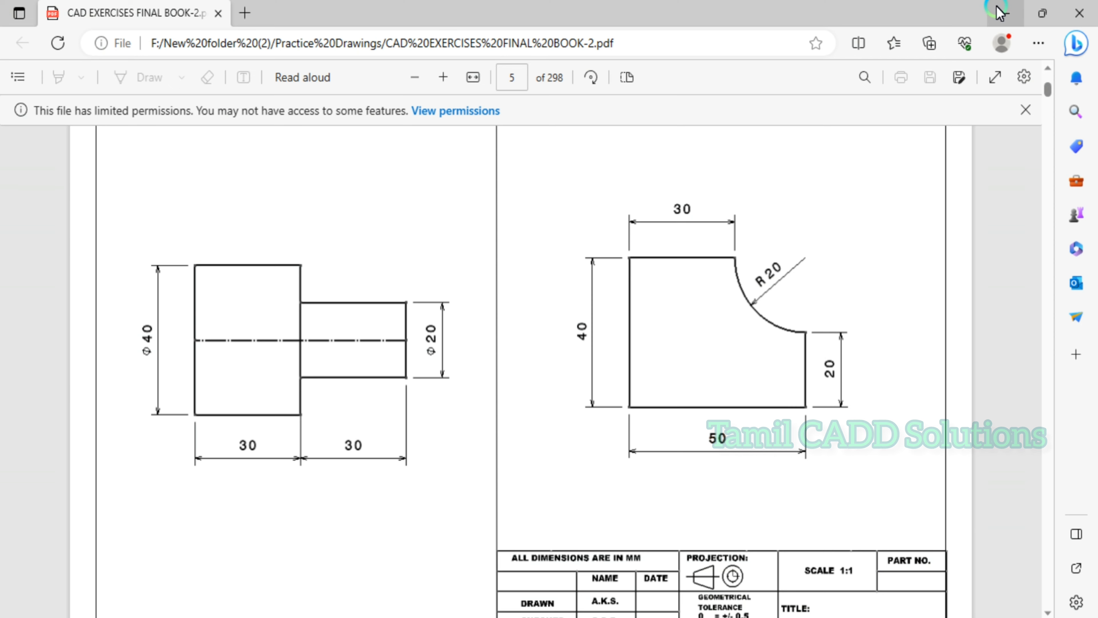
pyautogui.click(1006, 13)
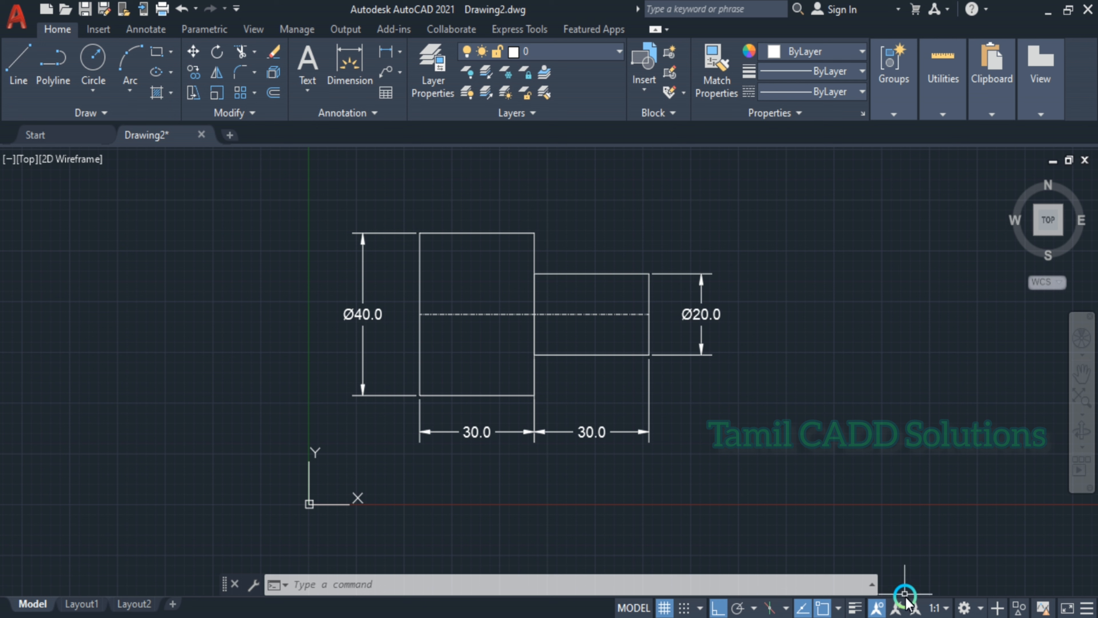
pyautogui.click(963, 607)
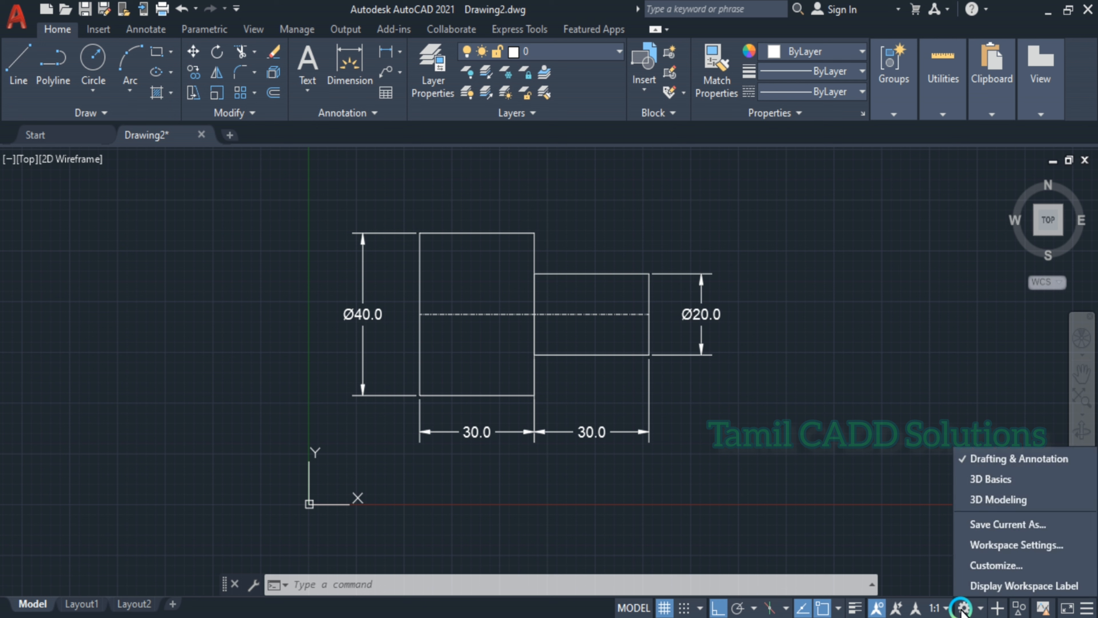
pyautogui.click(990, 479)
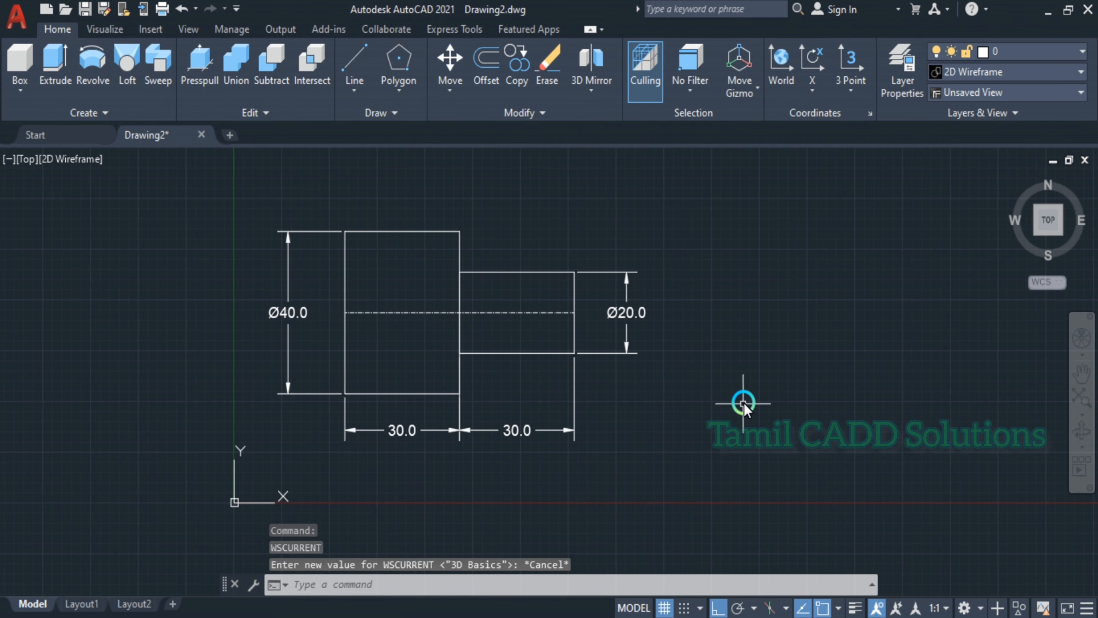
pyautogui.click(266, 216)
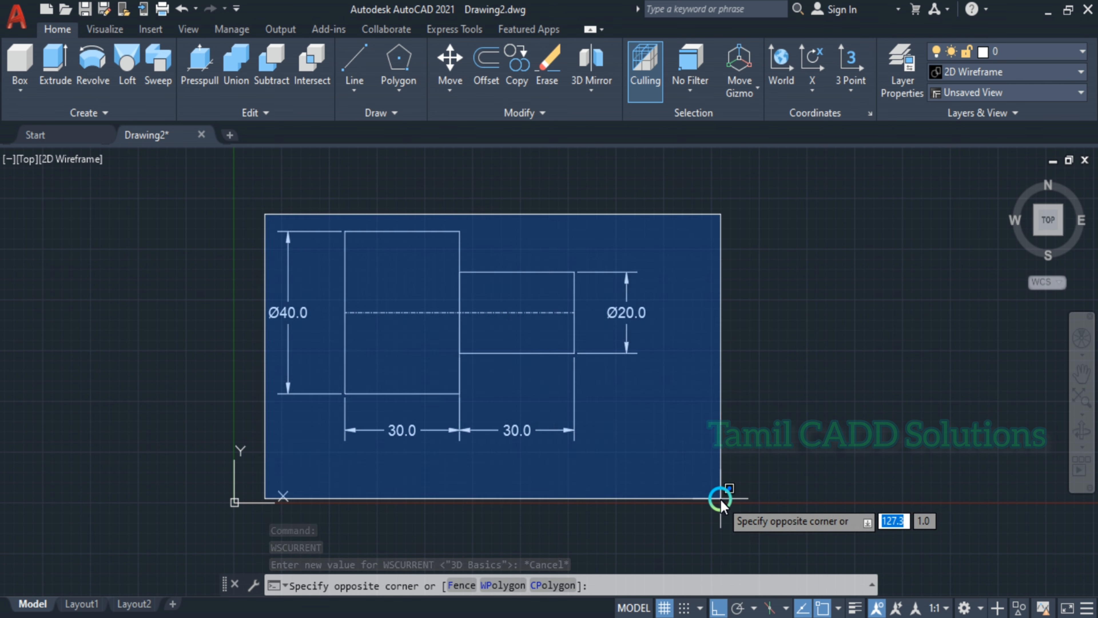
pyautogui.click(719, 500)
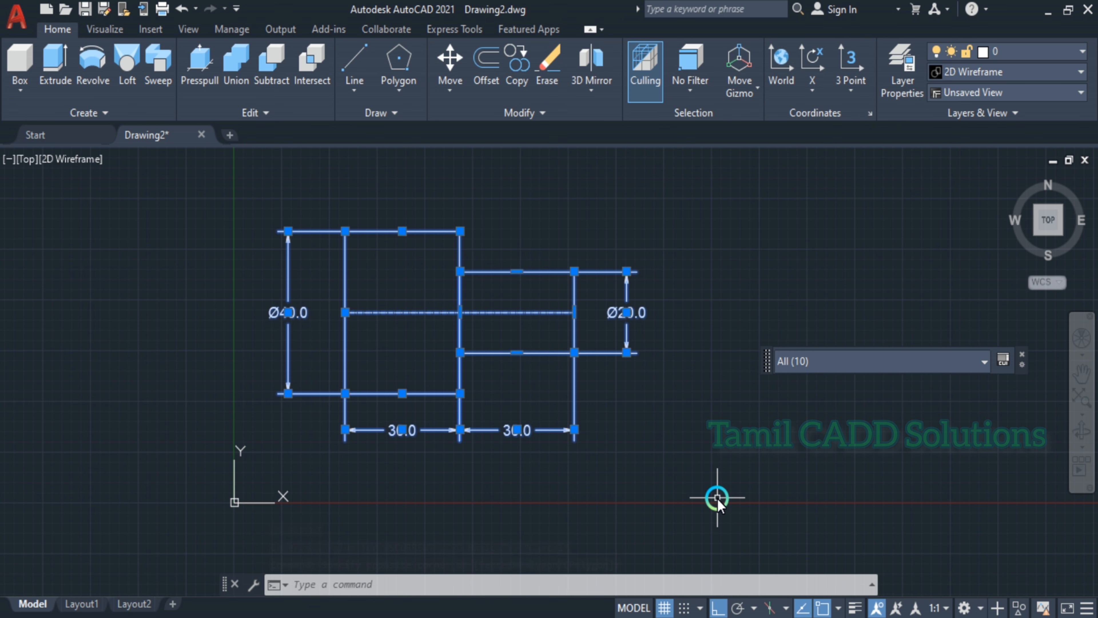
pyautogui.write('xo')
pyautogui.press('Return')
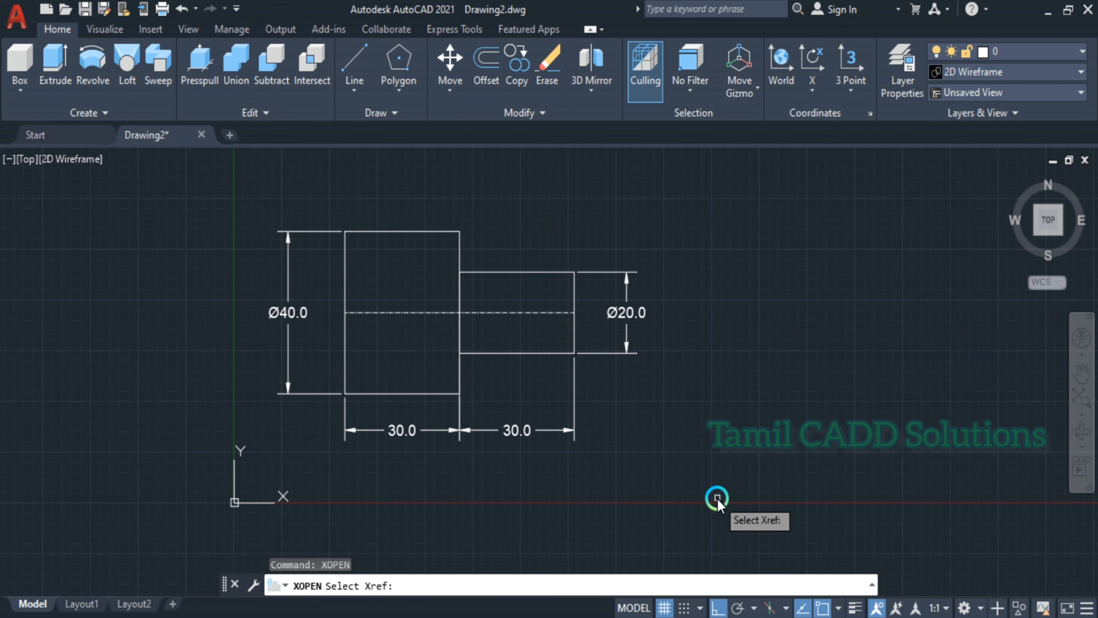
pyautogui.press('Escape')
# - Copy the entire profile with its dimensions and centre line horizontally, about 275 mm to the right of the original
pyautogui.click(223, 178)
pyautogui.click(884, 530)
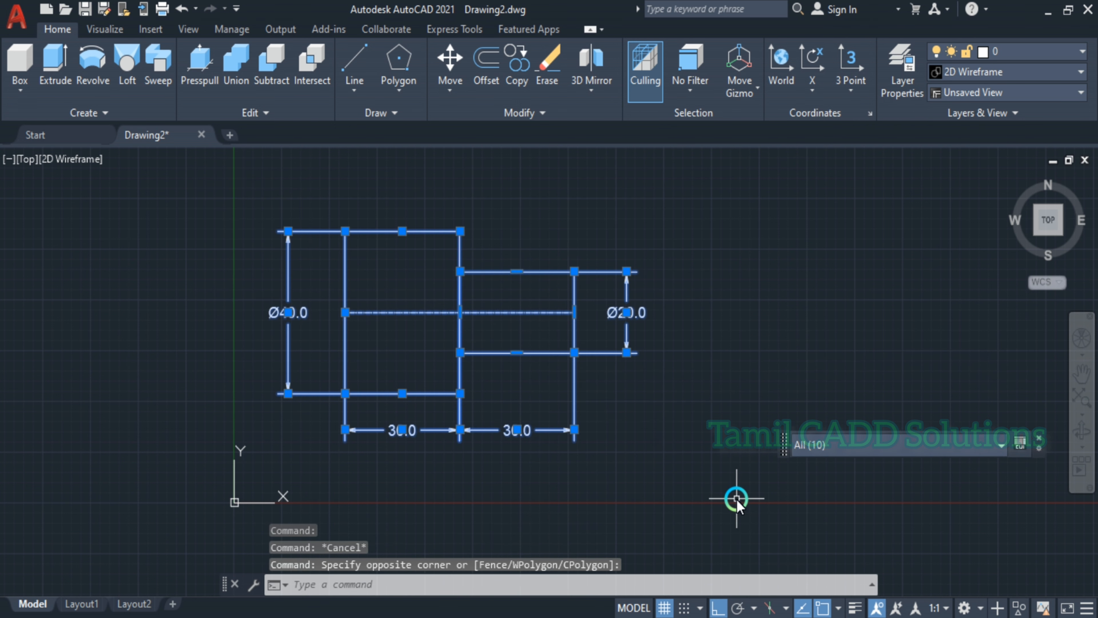
pyautogui.write('co')
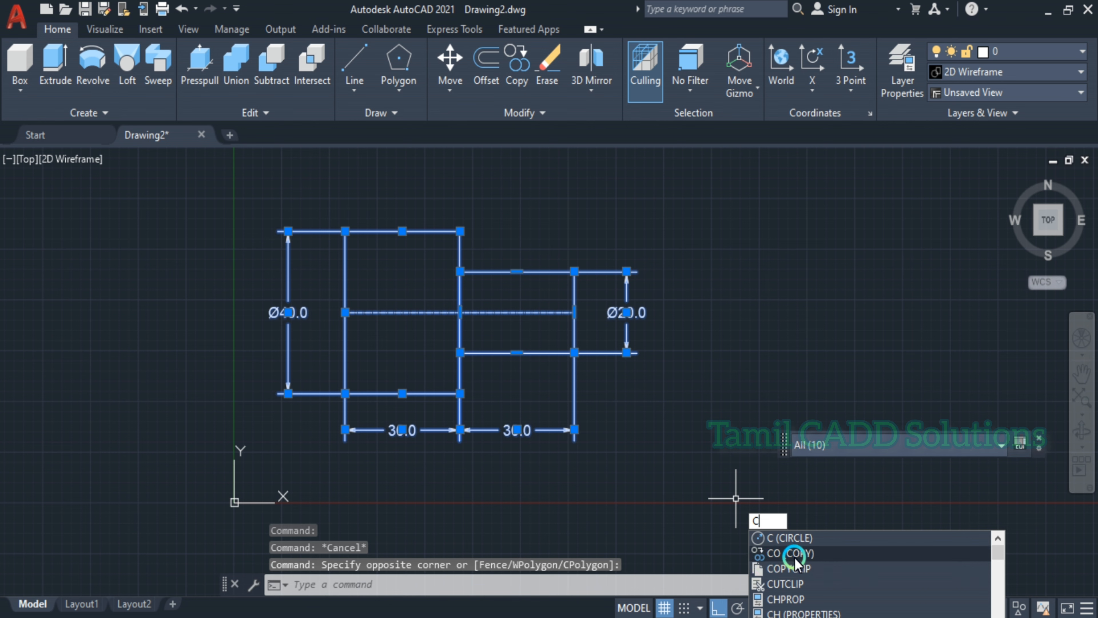
pyautogui.press('Return')
pyautogui.click(597, 499)
pyautogui.moveTo(981, 451); pyautogui.dragTo(347, 472, button='middle')
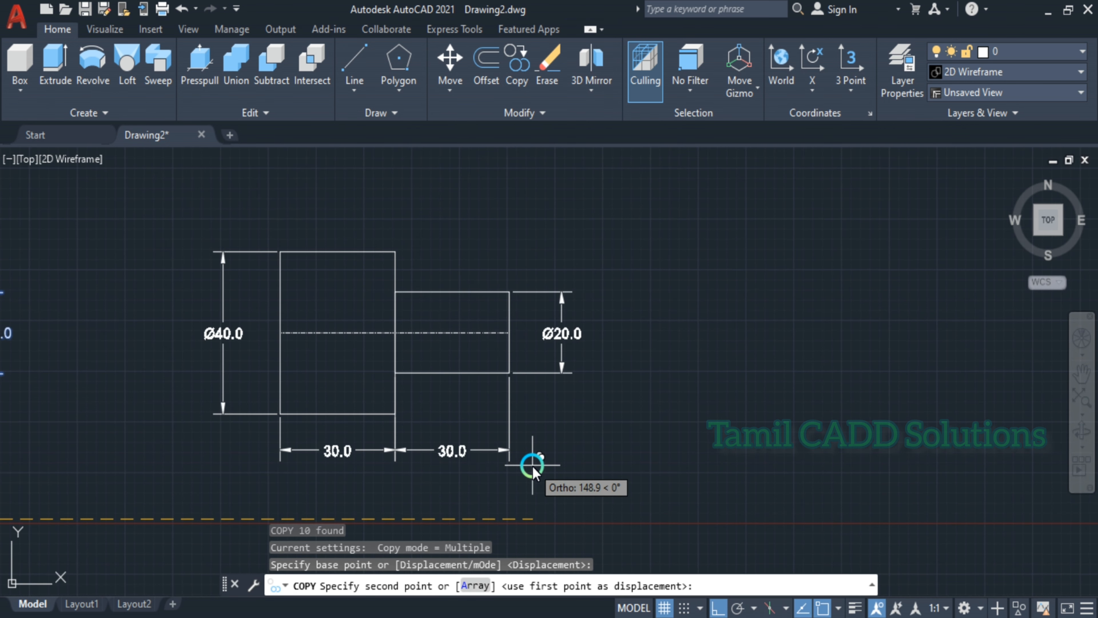
pyautogui.moveTo(766, 421); pyautogui.dragTo(319, 385, button='middle')
pyautogui.click(568, 385)
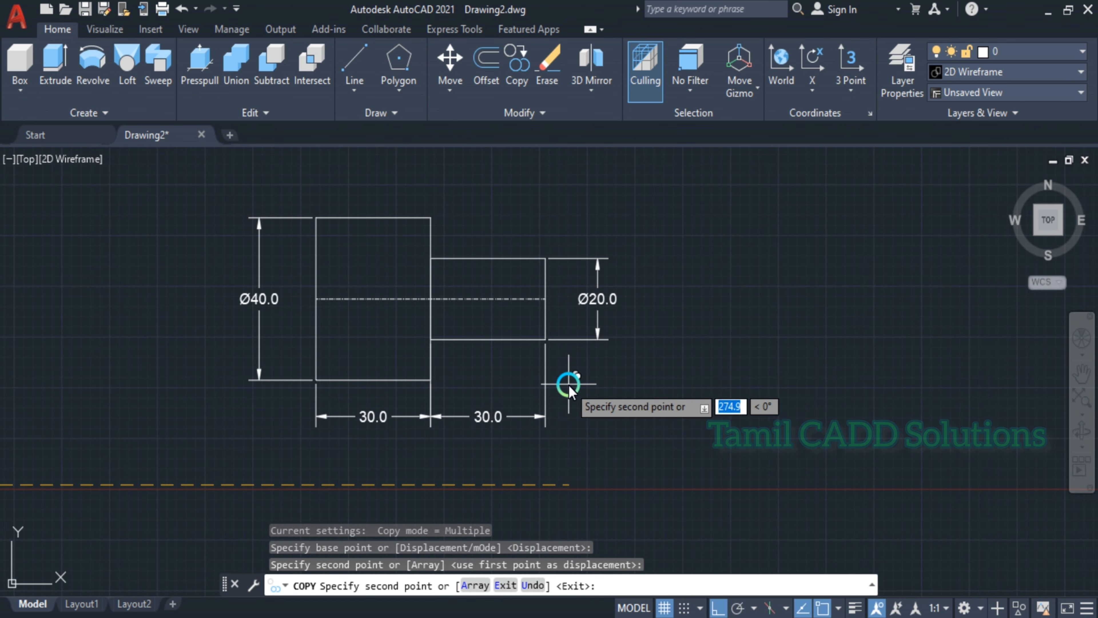
# - Delete both horizontal 30 mm dimensions below the copied profile
pyautogui.press('Escape')
pyautogui.scroll(-4, 470, 401)
pyautogui.moveTo(433, 410); pyautogui.dragTo(677, 322, button='middle')
pyautogui.scroll(2, 690, 289)
pyautogui.moveTo(125, 332); pyautogui.dragTo(406, 302, button='middle')
pyautogui.moveTo(210, 362); pyautogui.dragTo(373, 373, button='middle')
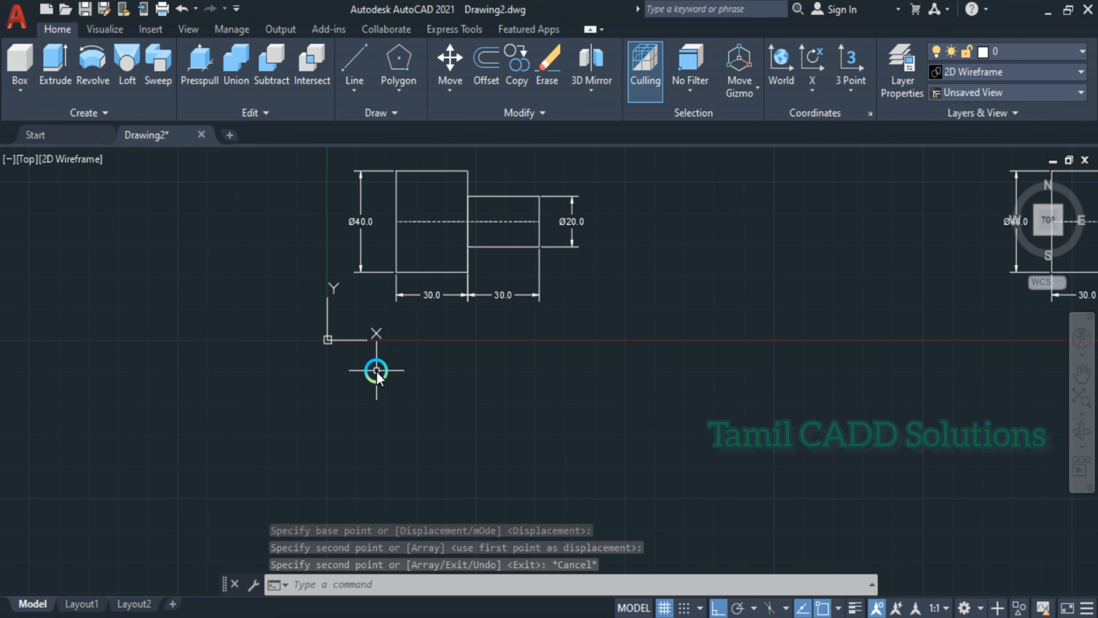
pyautogui.moveTo(721, 315); pyautogui.dragTo(613, 438, button='middle')
pyautogui.scroll(4, 374, 364)
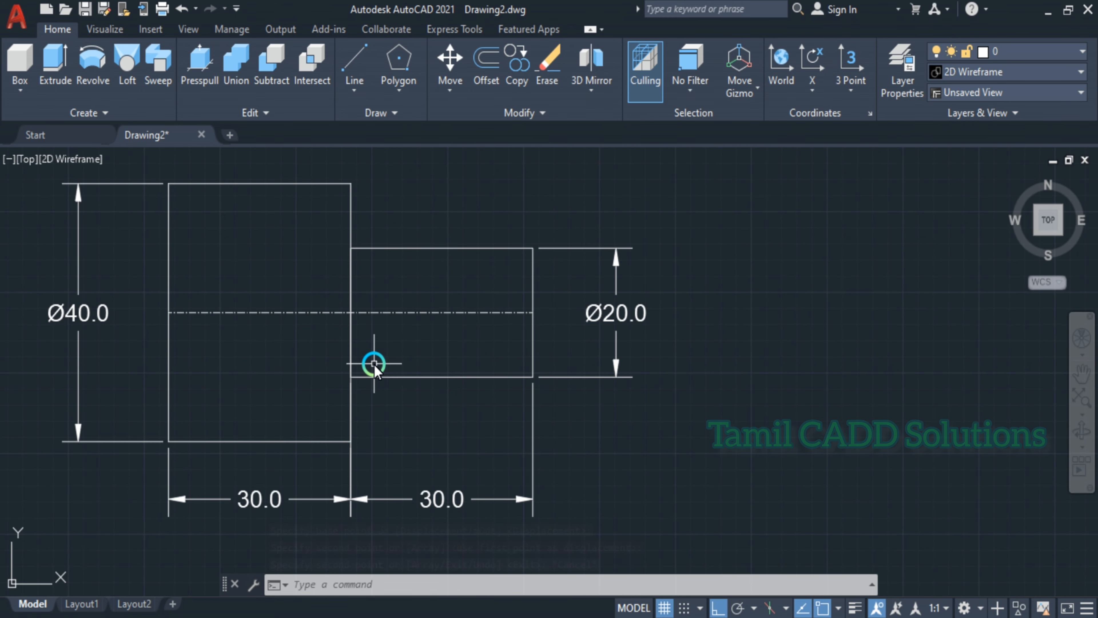
pyautogui.click(488, 499)
pyautogui.click(354, 493)
pyautogui.press('Delete')
pyautogui.click(306, 498)
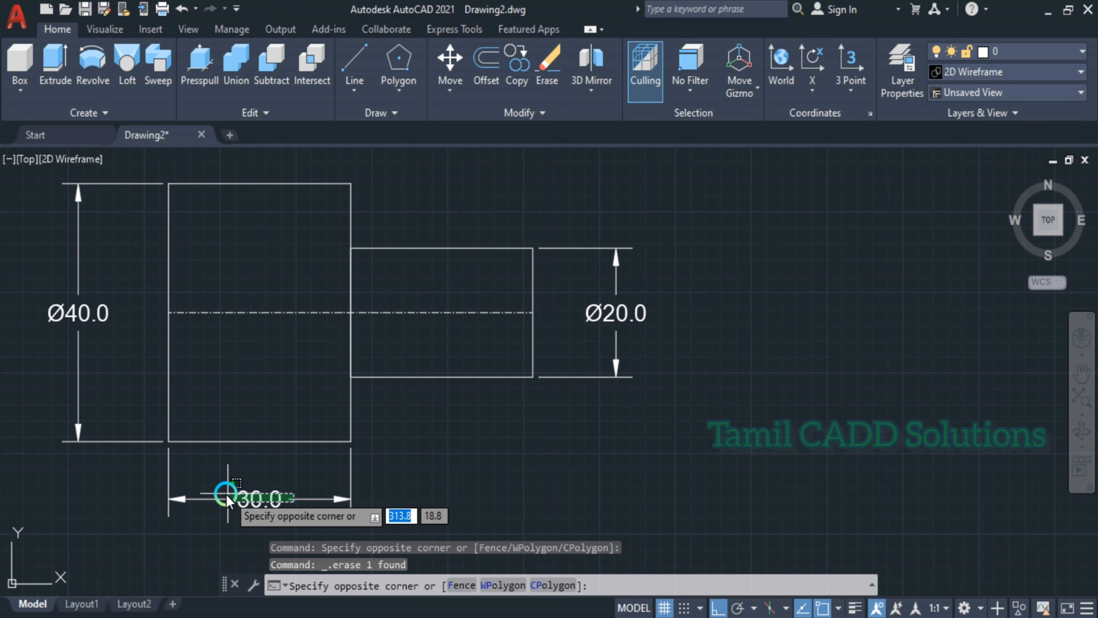
pyautogui.click(227, 490)
pyautogui.press('Delete')
# - Delete the Ø40 and Ø20 diameter dimensions of the copied profile
pyautogui.click(104, 411)
pyautogui.click(41, 431)
pyautogui.press('Delete')
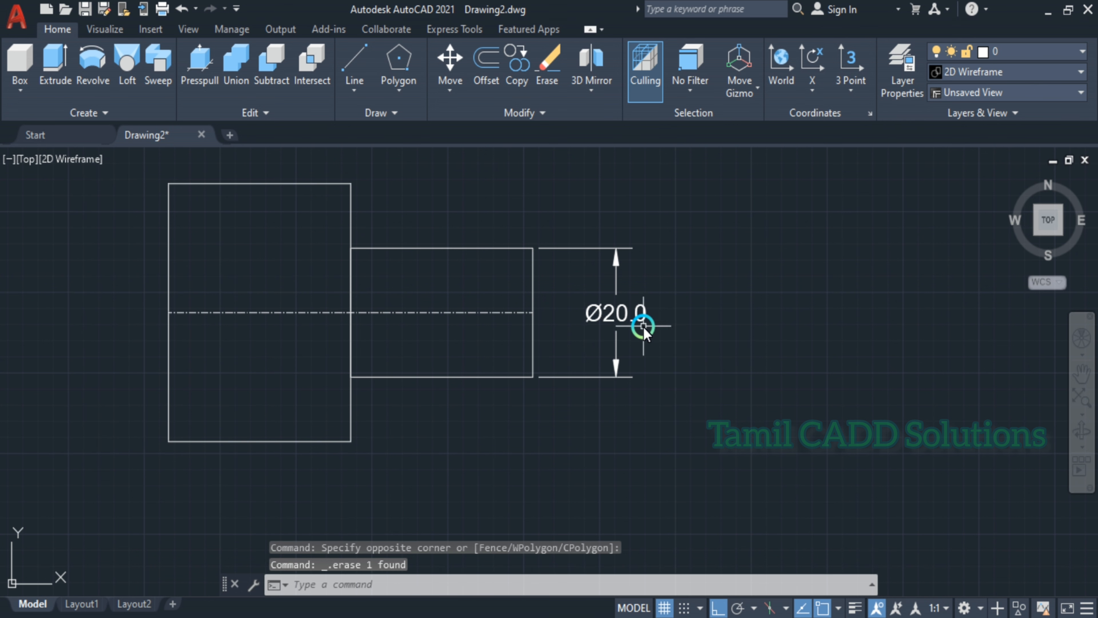
pyautogui.click(642, 314)
pyautogui.click(601, 298)
pyautogui.press('Delete')
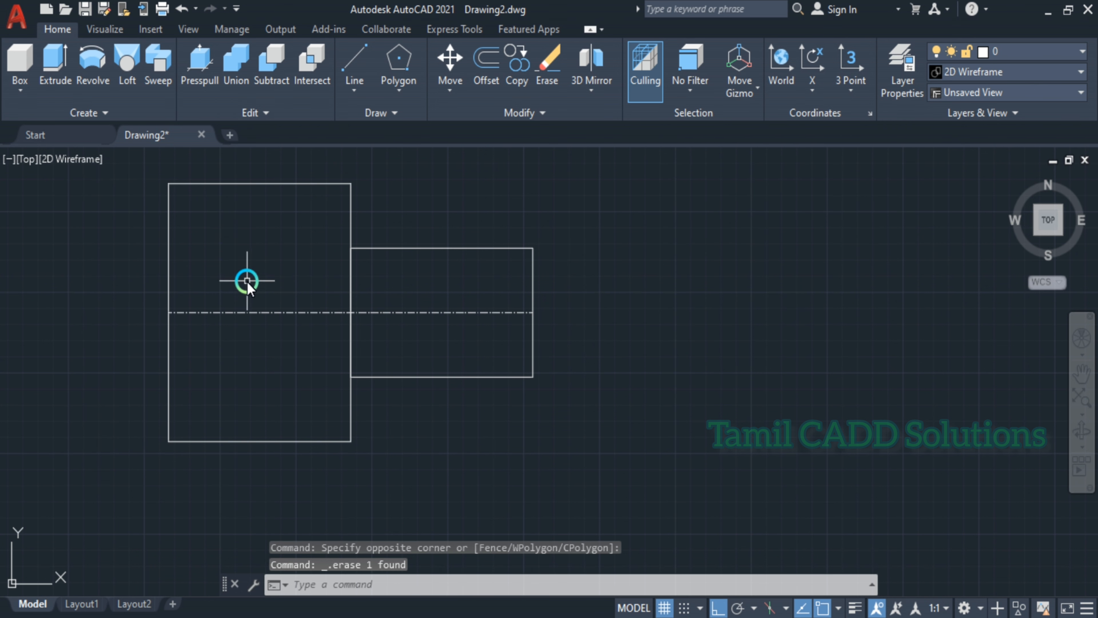
pyautogui.write('re')
pyautogui.press('Escape')
pyautogui.press('Escape')
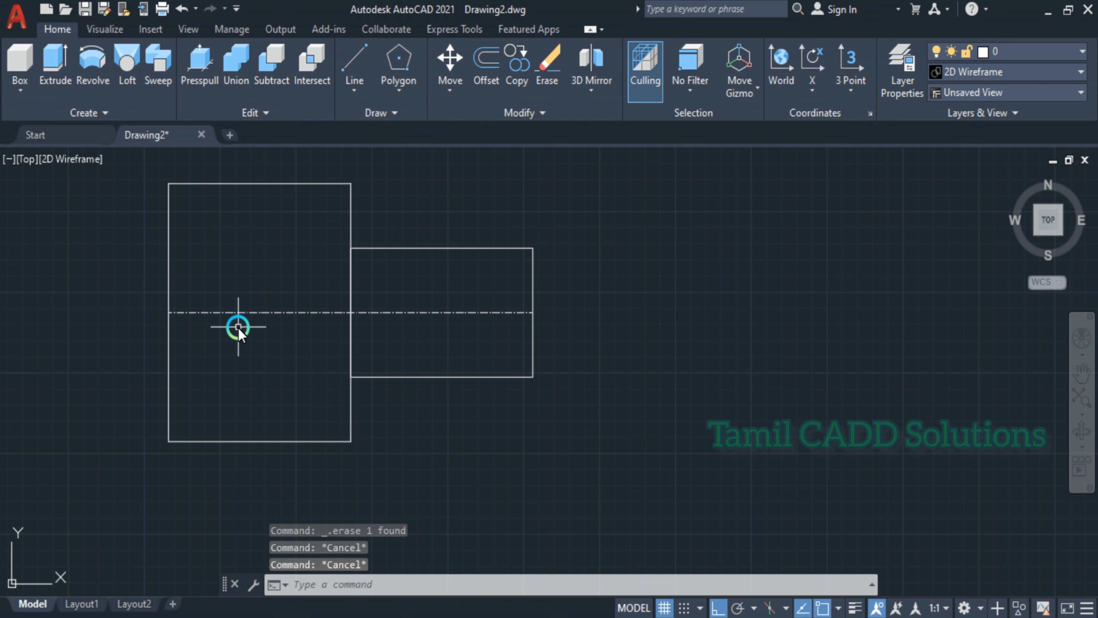
# - Trim away everything below the centre line of the copied profile, keeping only its upper half
pyautogui.write('t')
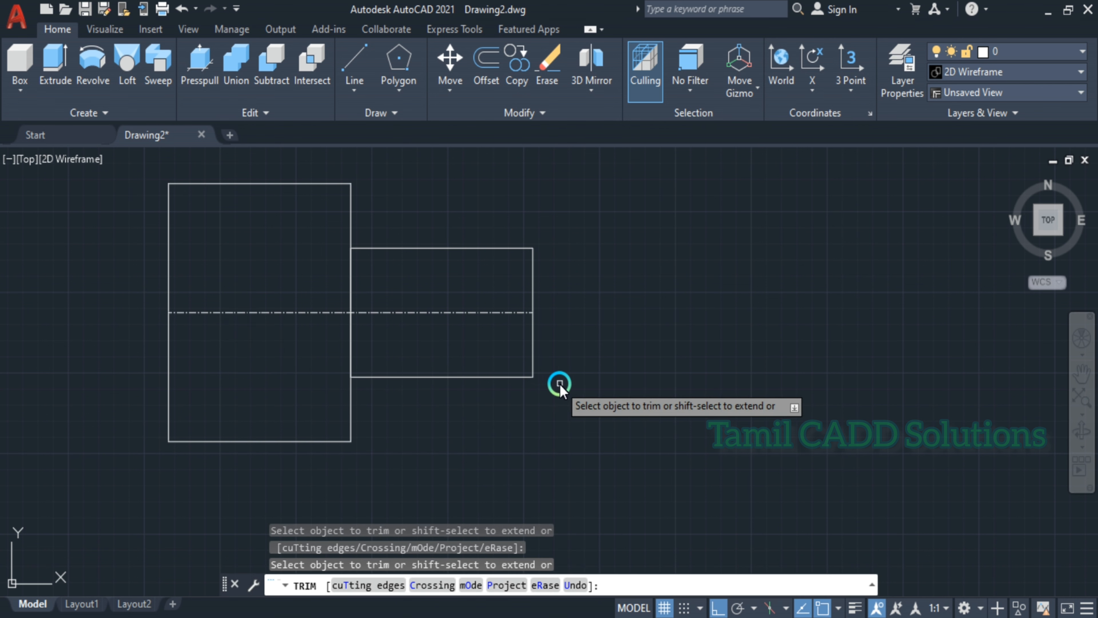
pyautogui.click(560, 384)
pyautogui.click(98, 380)
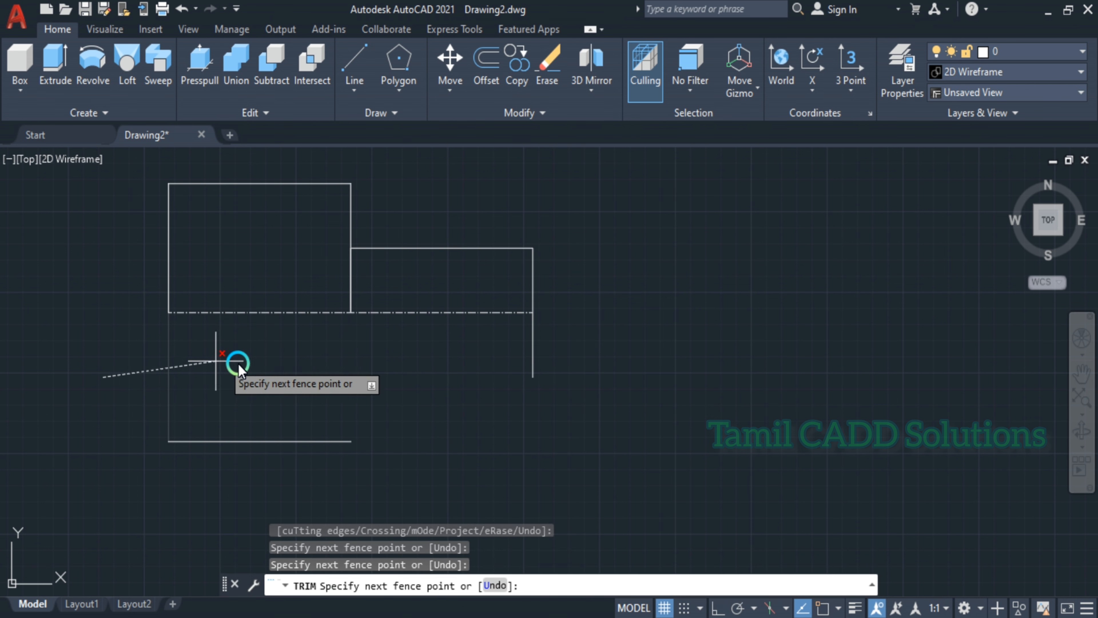
pyautogui.click(578, 346)
pyautogui.press('Return')
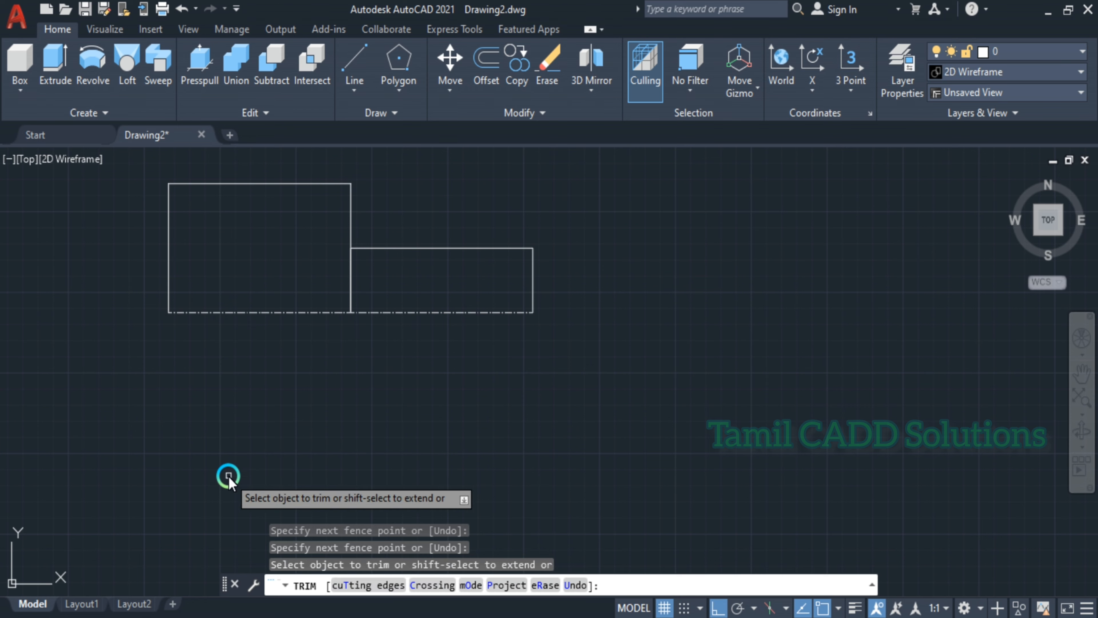
pyautogui.press('Escape')
# - Change the linetype of the copied profile's centre line to Continuous
pyautogui.scroll(-3, 260, 437)
pyautogui.moveTo(262, 436); pyautogui.dragTo(459, 361, button='middle')
pyautogui.scroll(3, 461, 355)
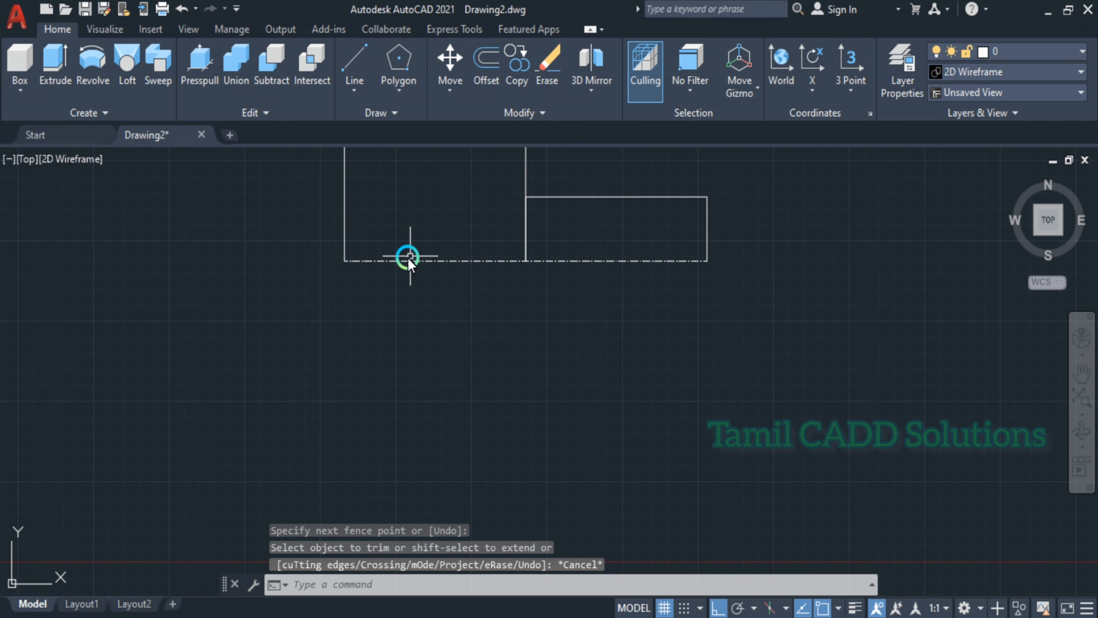
pyautogui.click(398, 261)
pyautogui.click(622, 175)
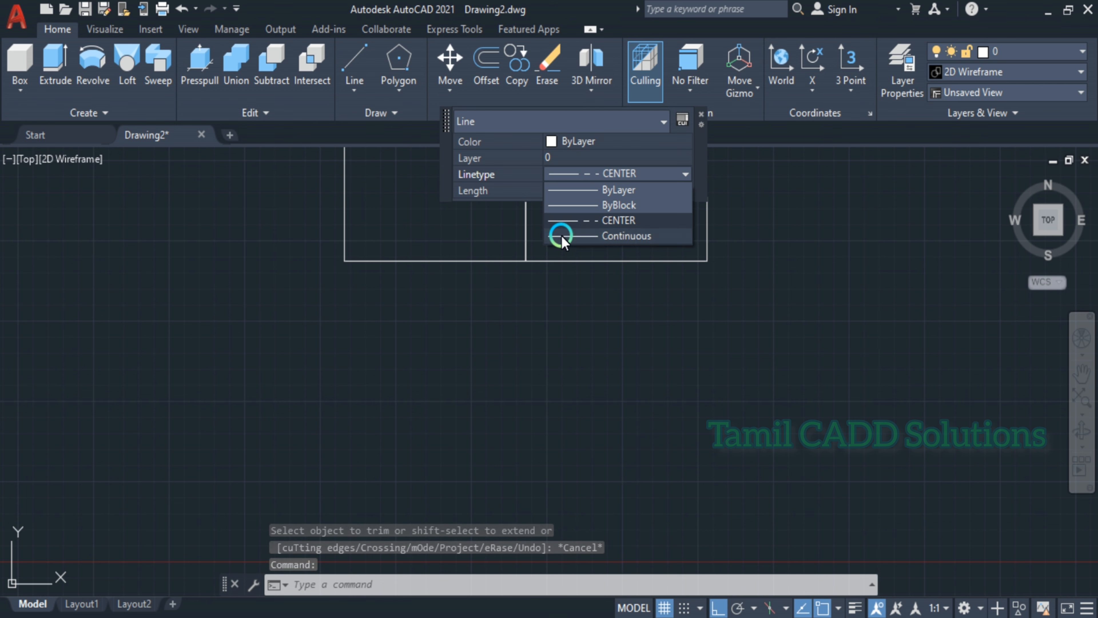
pyautogui.click(559, 236)
pyautogui.press('Escape')
pyautogui.moveTo(543, 269); pyautogui.dragTo(500, 375, button='middle')
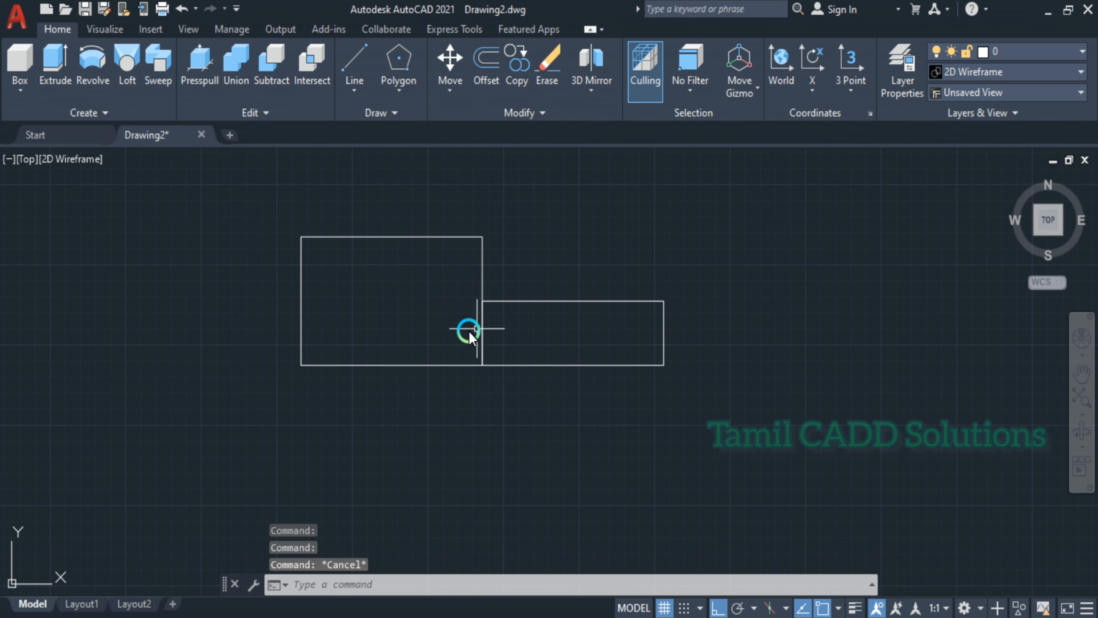
# - Trim the inner vertical line between the two half rectangles to leave a single stepped outline
pyautogui.write('tr')
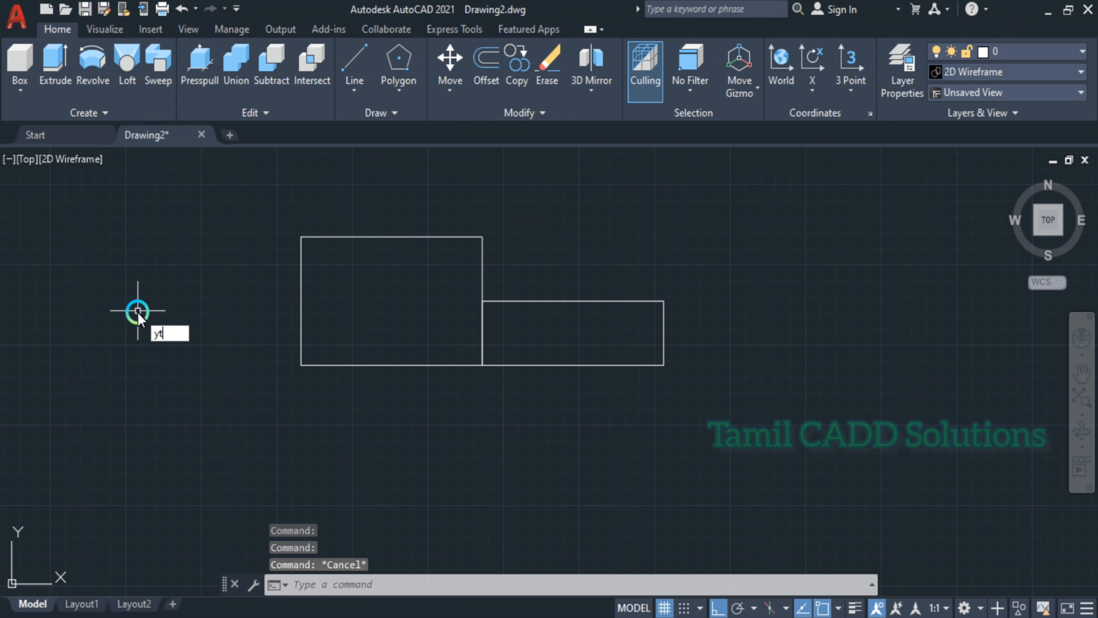
pyautogui.press('Return')
pyautogui.press('Escape')
pyautogui.press('Return')
pyautogui.click(483, 332)
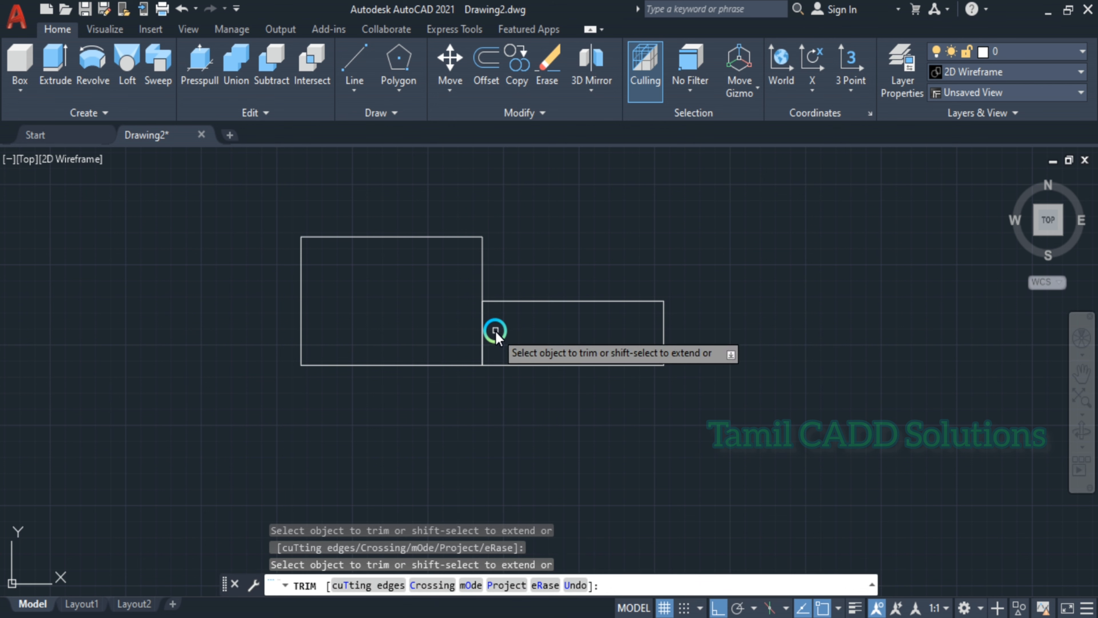
pyautogui.click(495, 330)
pyautogui.click(432, 322)
pyautogui.press('Escape')
pyautogui.scroll(-2, 459, 321)
pyautogui.moveTo(513, 340); pyautogui.dragTo(477, 354, button='middle')
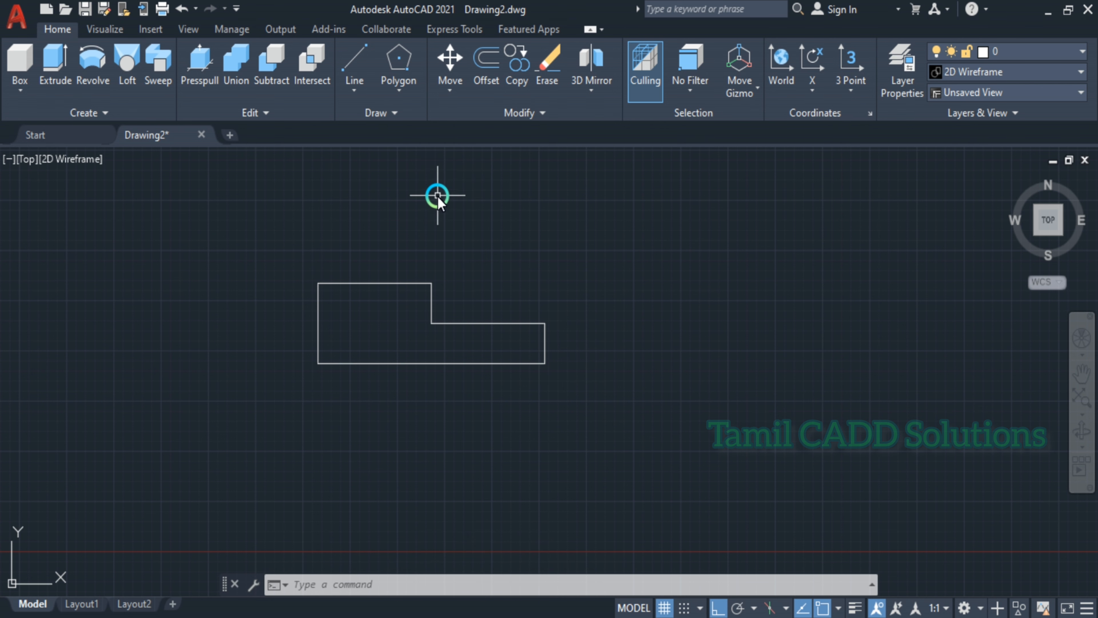
# - Join all lines of the stepped half profile into one closed polyline
pyautogui.scroll(-2, 536, 342)
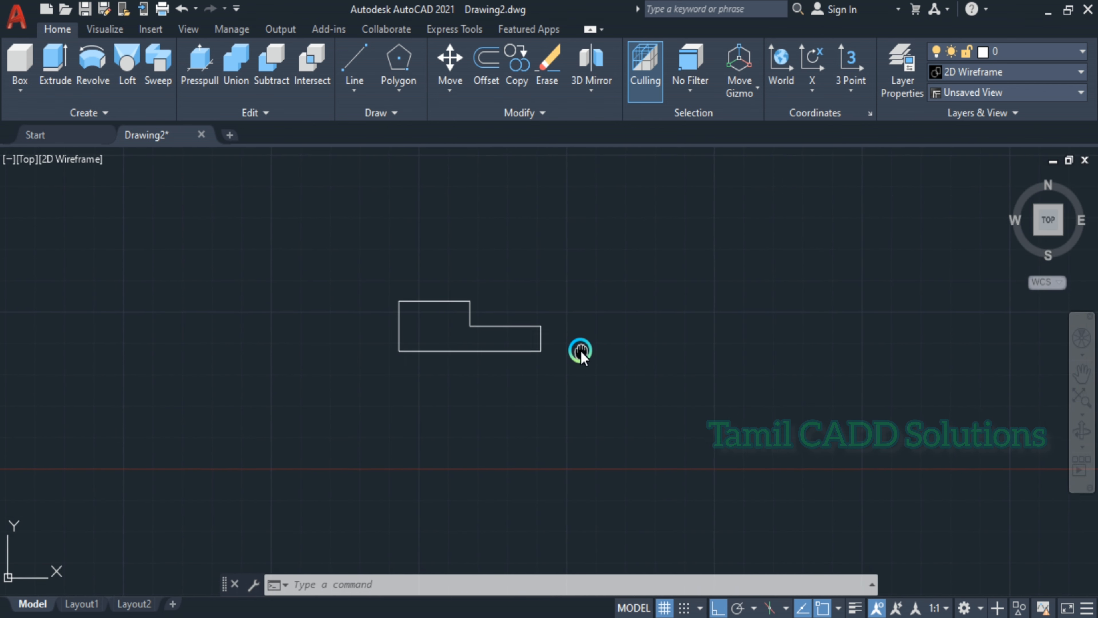
pyautogui.moveTo(326, 265); pyautogui.dragTo(662, 402)
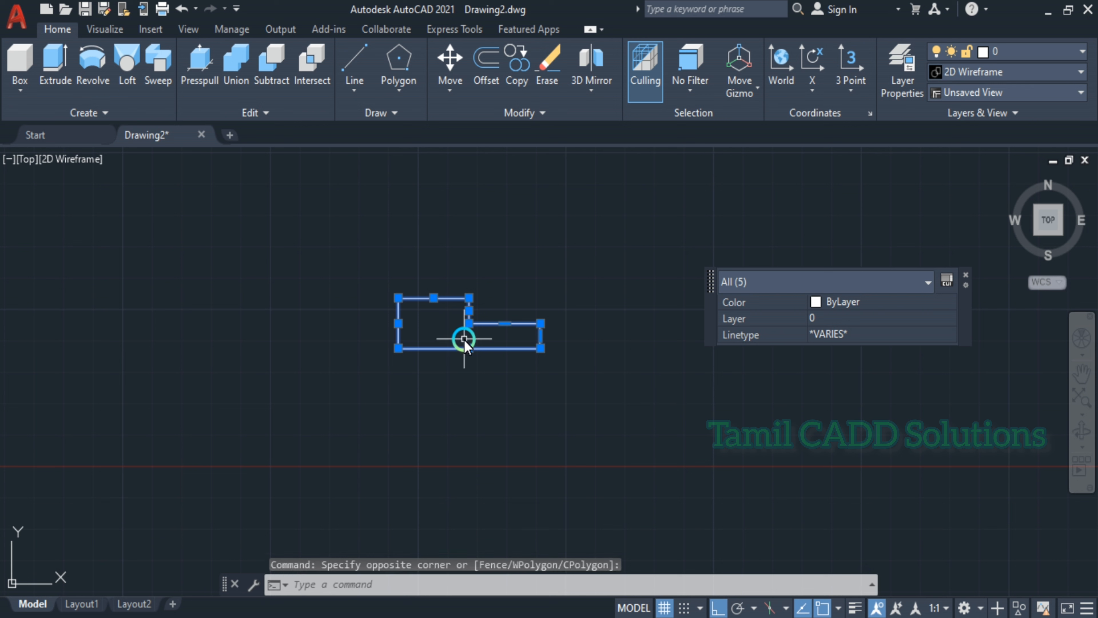
pyautogui.write('L')
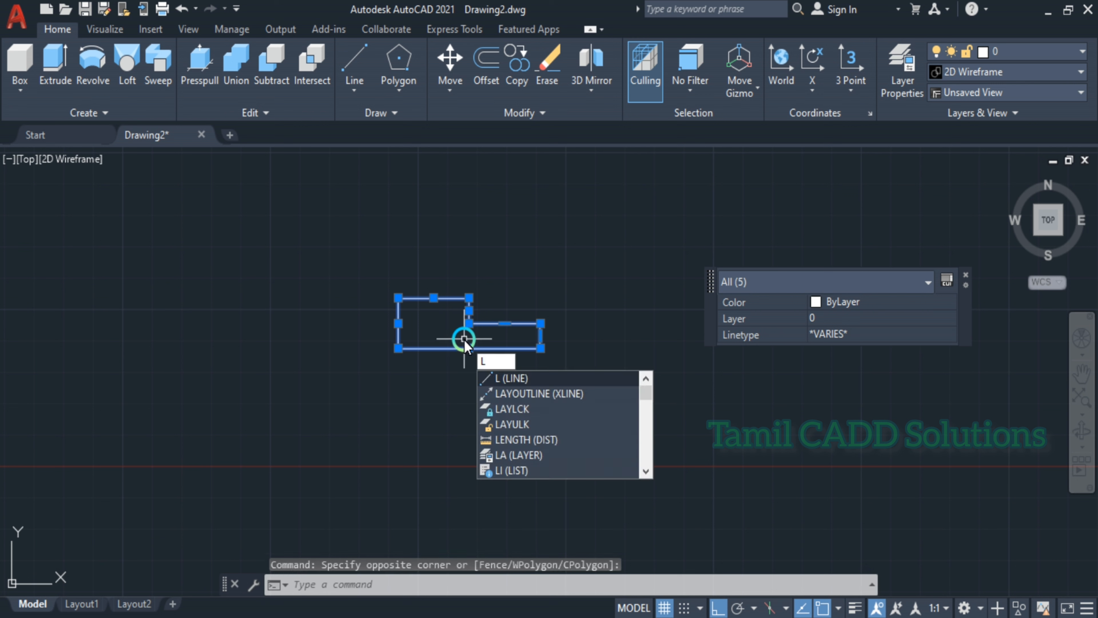
pyautogui.press('BackSpace')
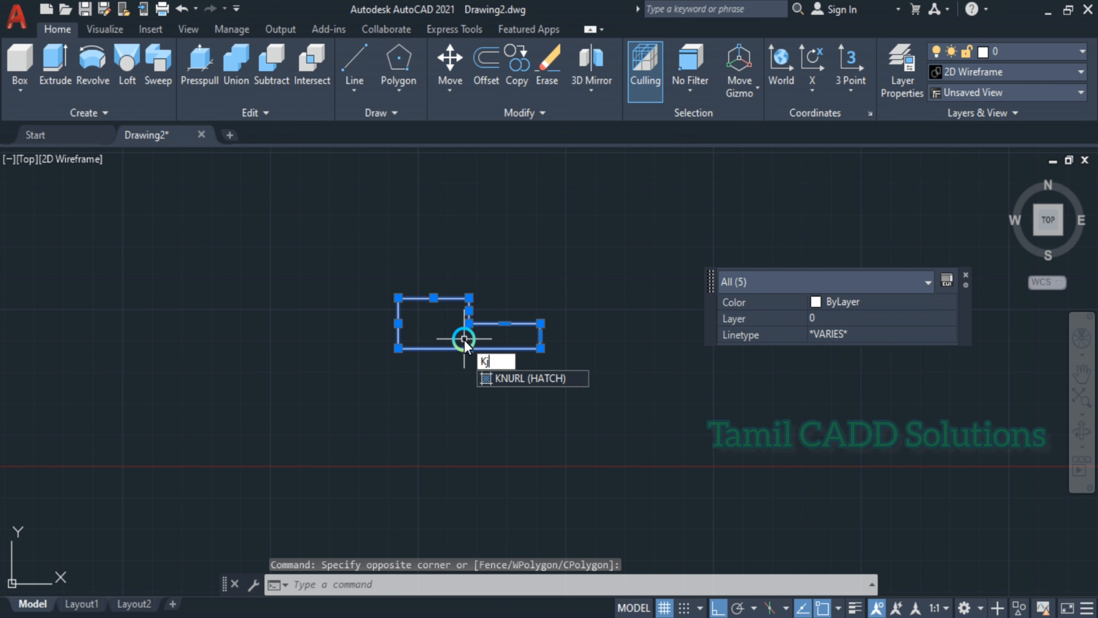
pyautogui.press('BackSpace')
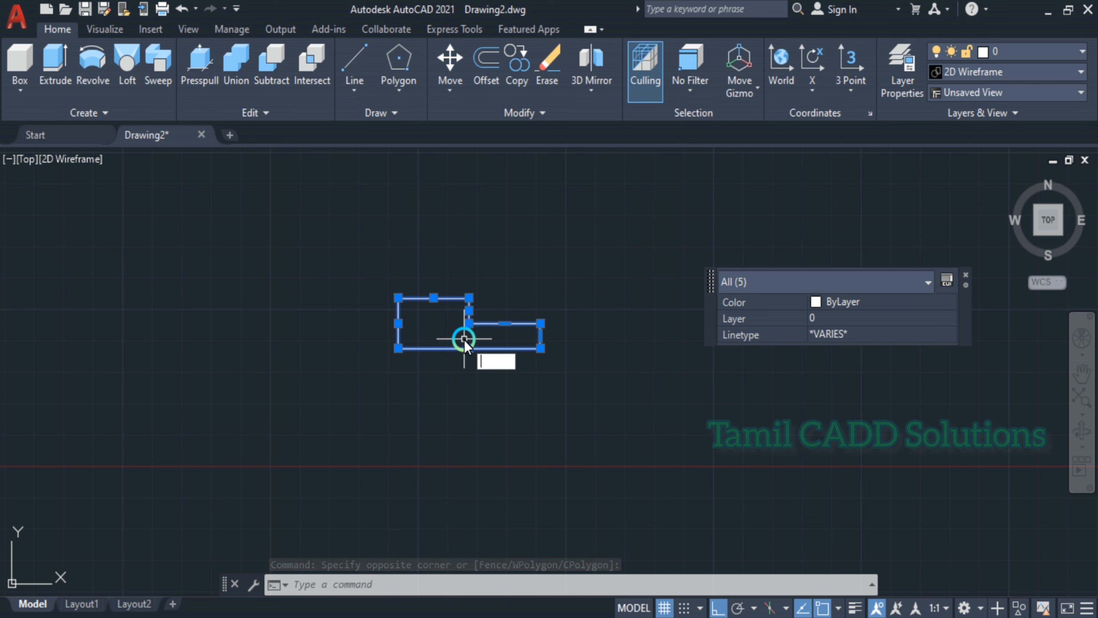
pyautogui.press('Return')
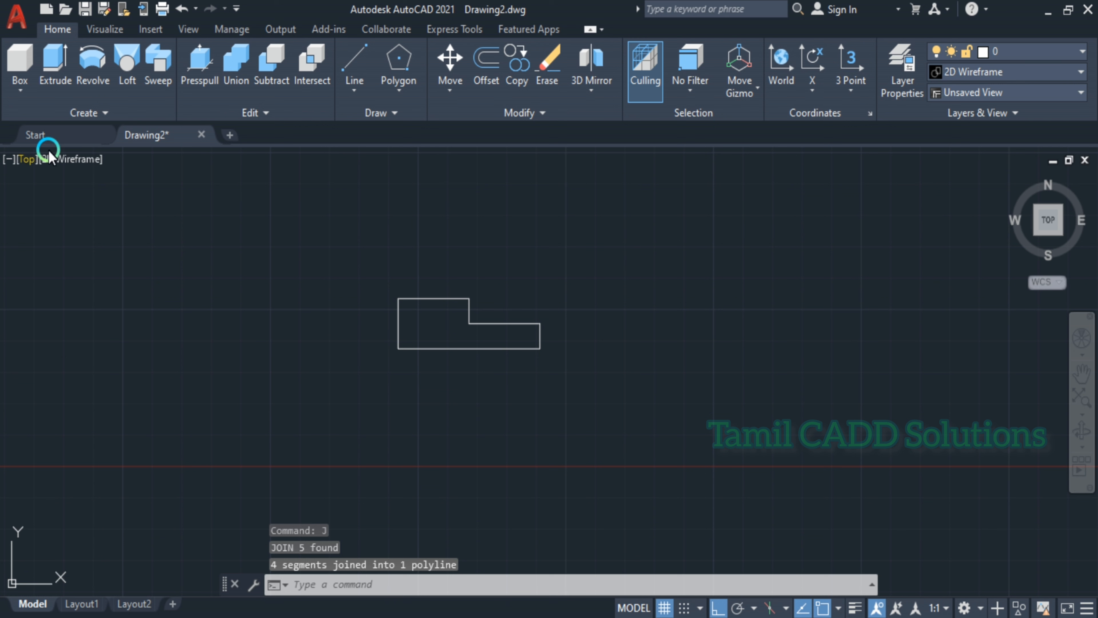
# - Revolve the stepped half profile 360 degrees about its long lower edge into a solid shaft
pyautogui.click(90, 68)
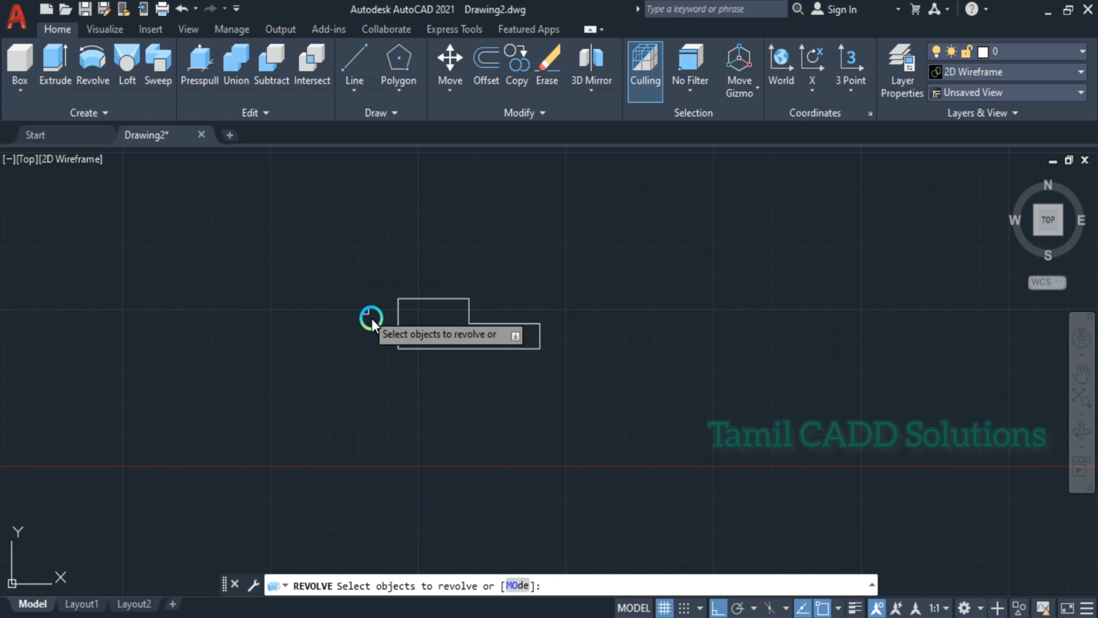
pyautogui.click(367, 271)
pyautogui.click(637, 395)
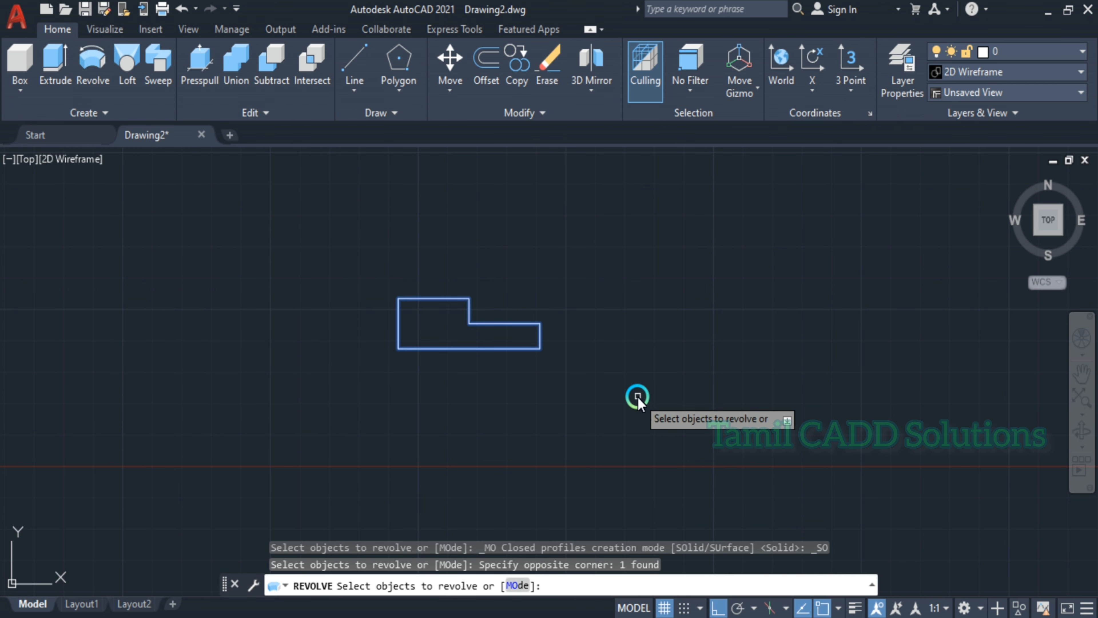
pyautogui.rightClick(413, 413)
pyautogui.click(442, 430)
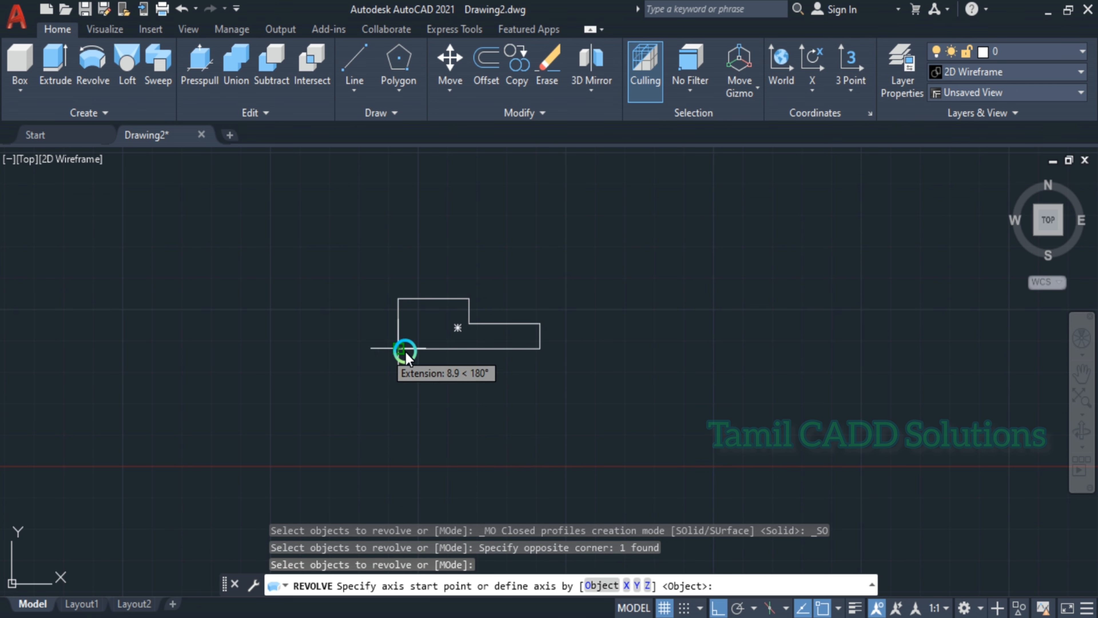
pyautogui.click(397, 353)
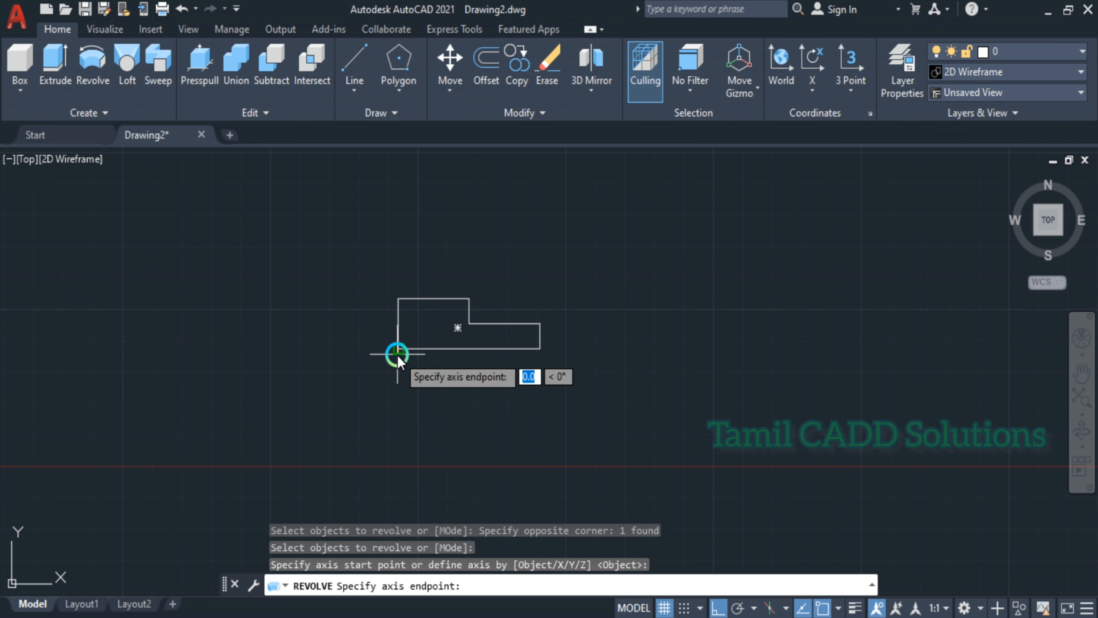
pyautogui.click(540, 350)
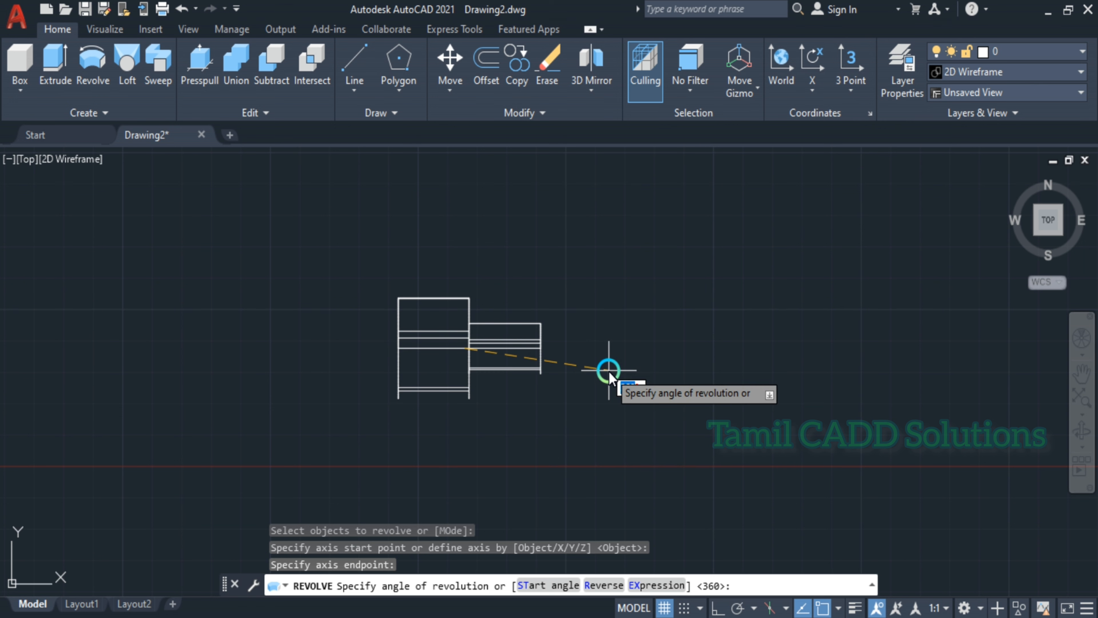
pyautogui.write('360')
pyautogui.press('Return')
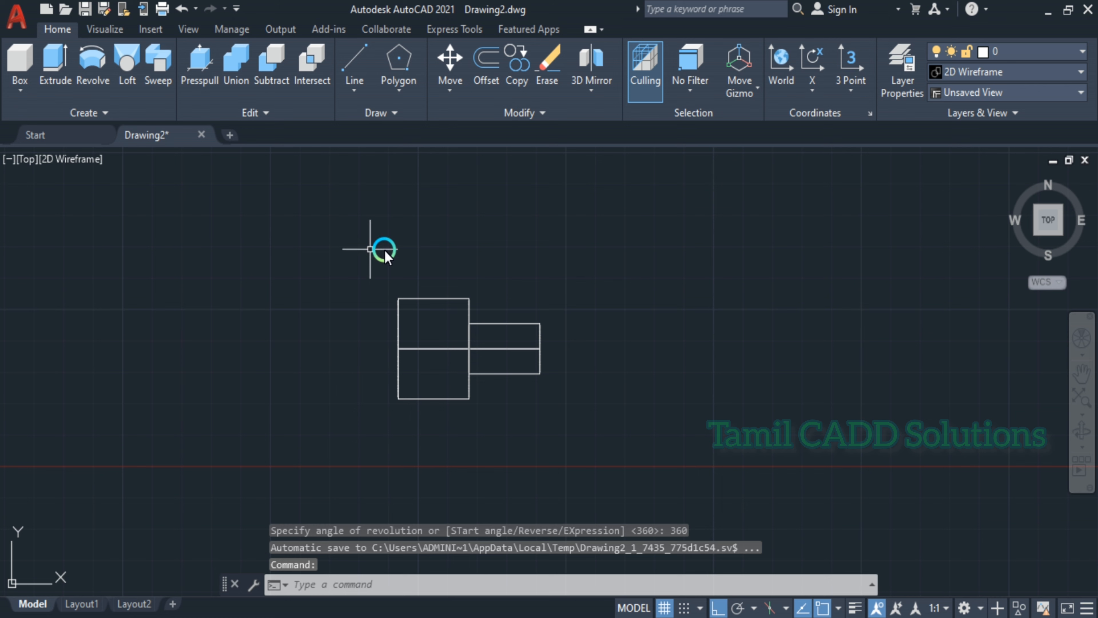
# - Show the revolved shaft in the isometric home view with the Realistic visual style and inspect it from other angles
pyautogui.scroll(2, 473, 363)
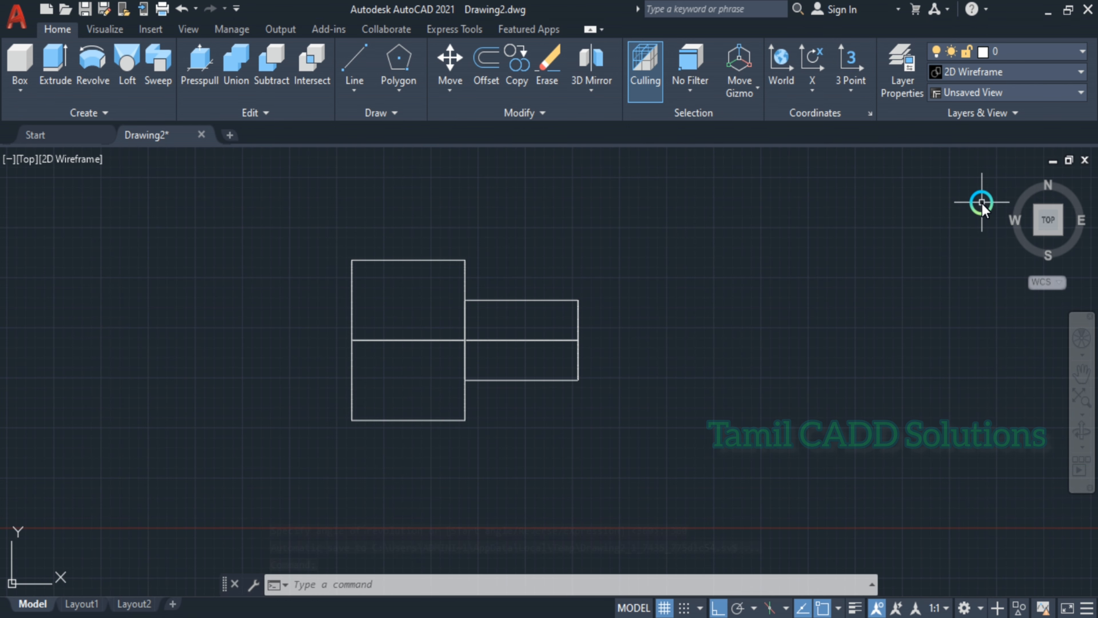
pyautogui.moveTo(1026, 172)
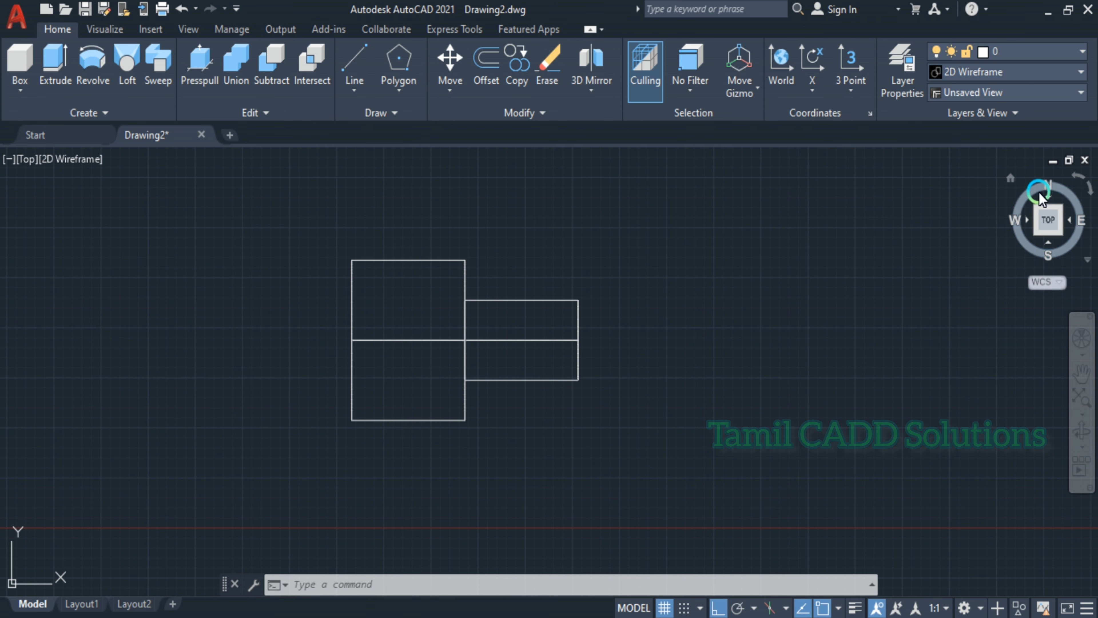
pyautogui.scroll(2, 1027, 219)
pyautogui.scroll(2, 1027, 219)
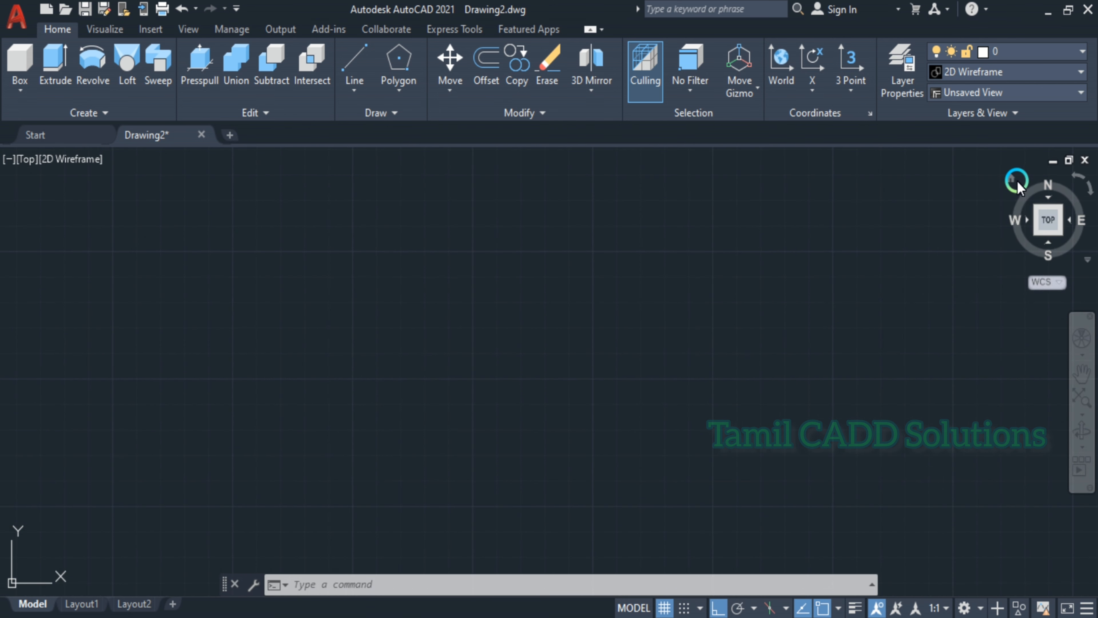
pyautogui.click(1012, 180)
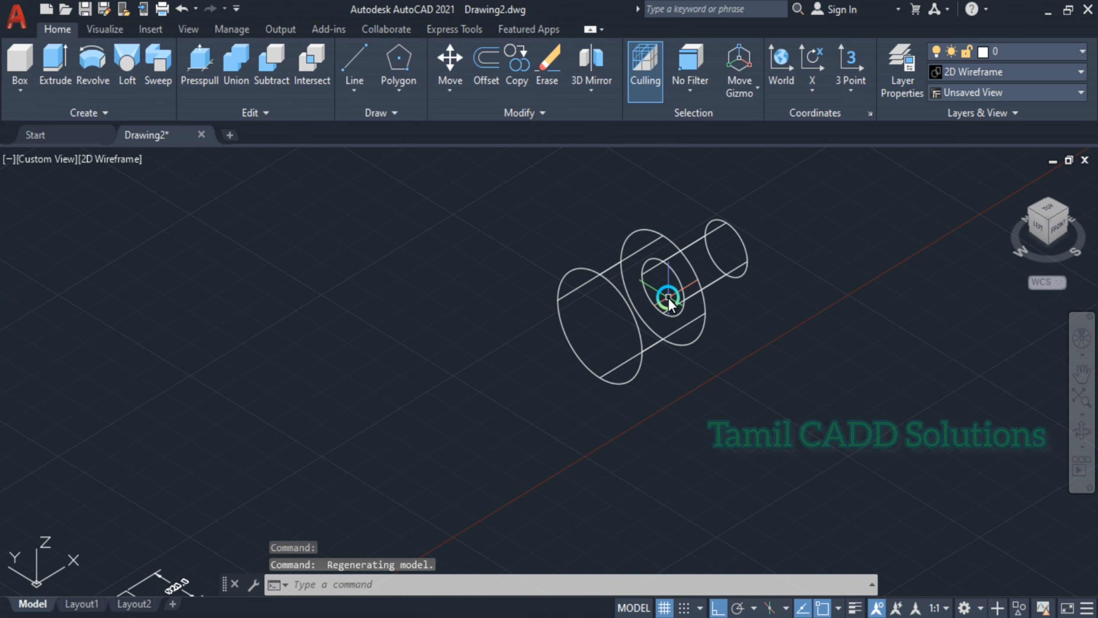
pyautogui.click(108, 159)
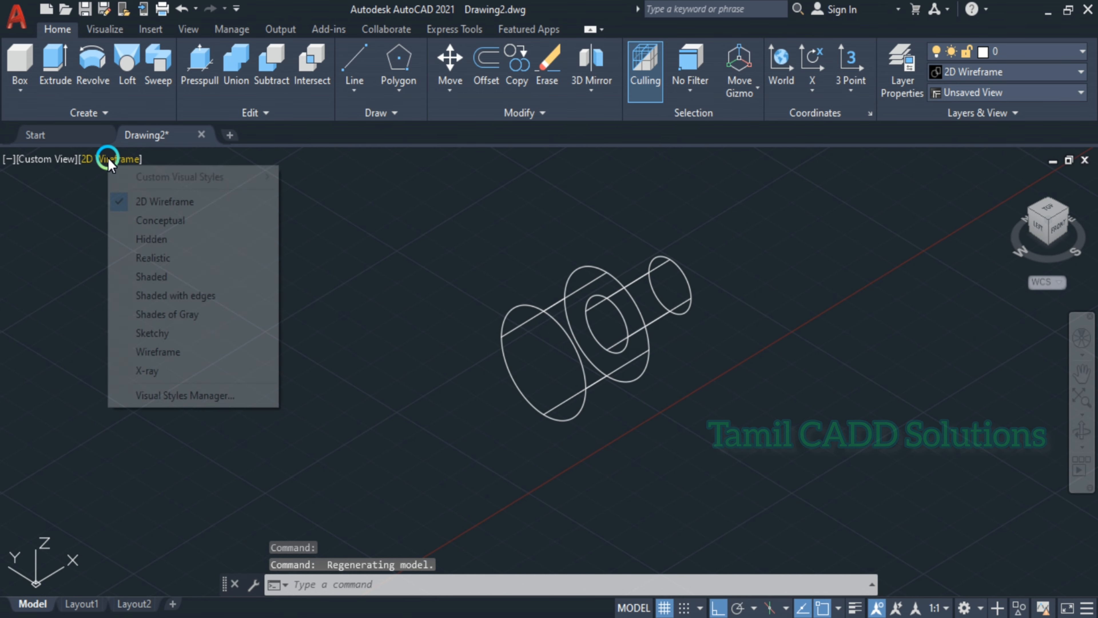
pyautogui.click(146, 258)
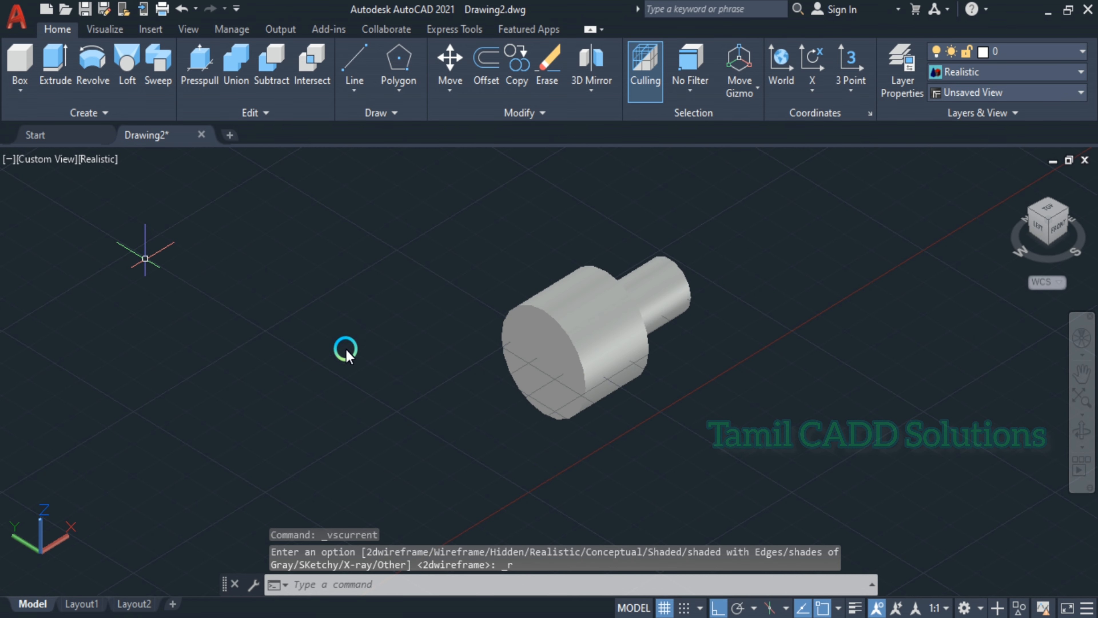
pyautogui.moveTo(660, 366)
pyautogui.mouseDown(button='middle')
pyautogui.moveTo(514, 383)
pyautogui.moveTo(424, 343)
pyautogui.moveTo(500, 284)
pyautogui.moveTo(507, 496)
pyautogui.moveTo(408, 549)
pyautogui.mouseUp(button='middle')
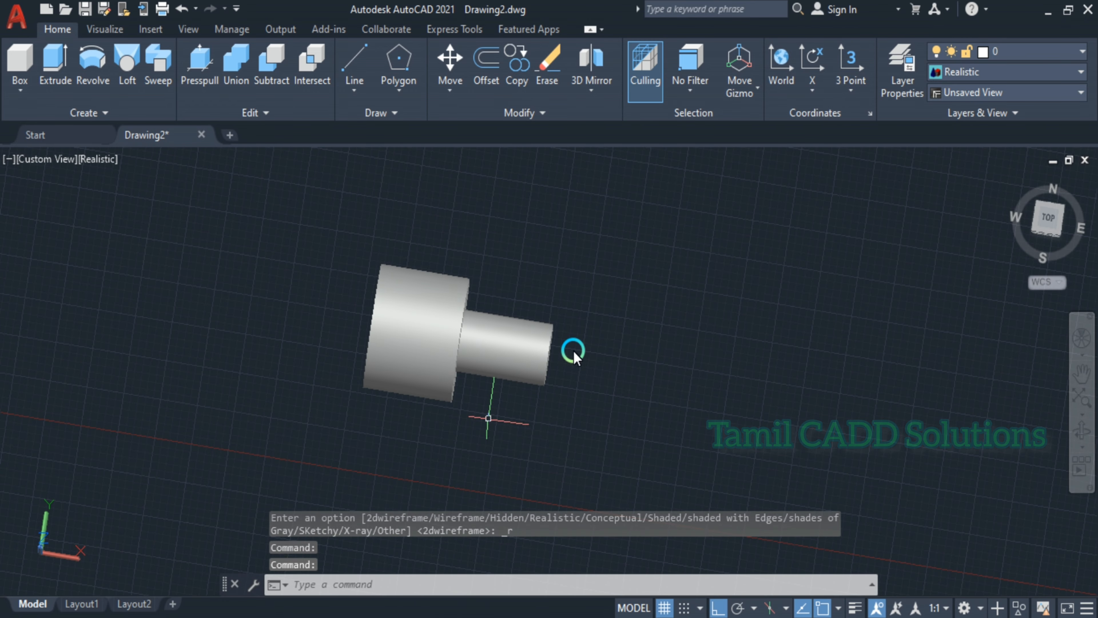
pyautogui.keyDown('shift'); pyautogui.moveTo(571, 351); pyautogui.dragTo(565, 234, button='middle'); pyautogui.keyUp('shift')
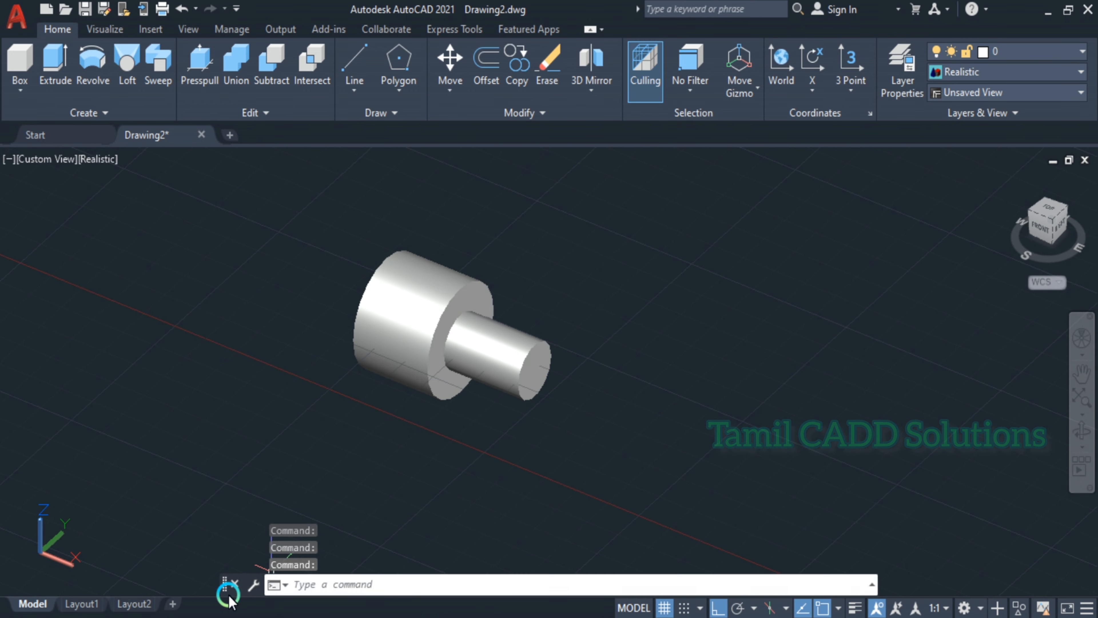
# - Switch to the practice PDF in Edge to check the stepped shaft drawing against the revolved solid in AutoCAD
pyautogui.hotkey('alt', 'Tab')
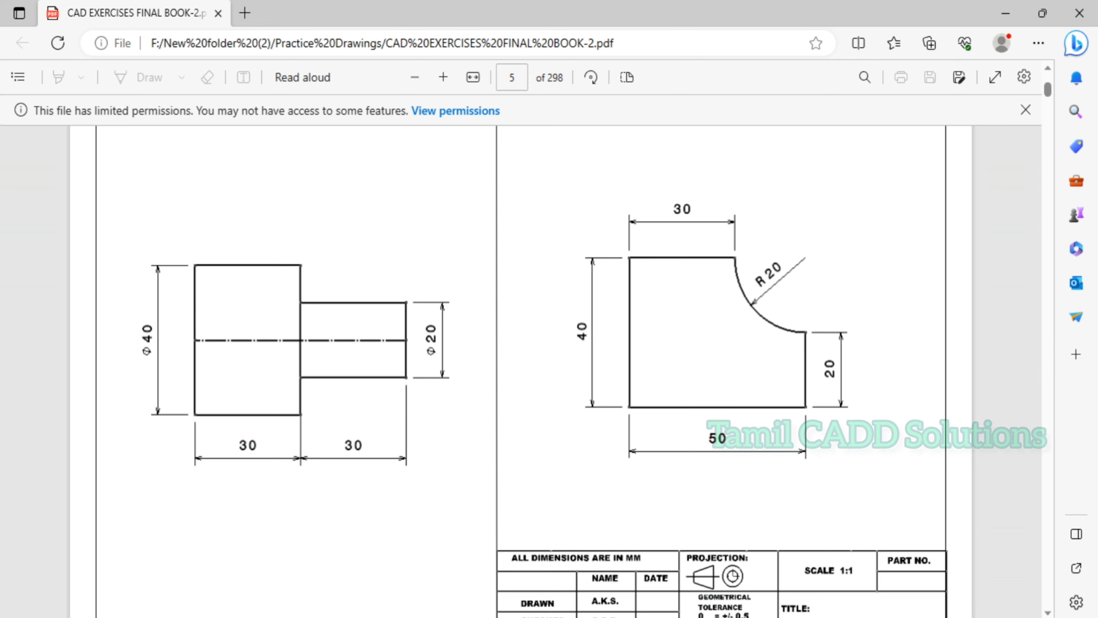
pyautogui.click(1004, 7)
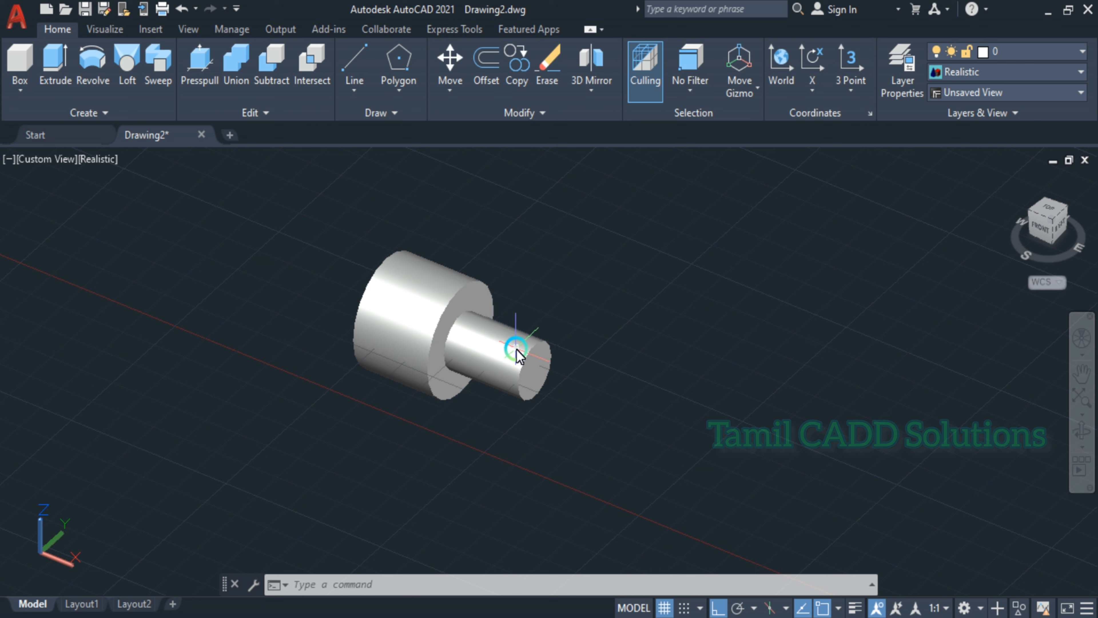
pyautogui.click(396, 281)
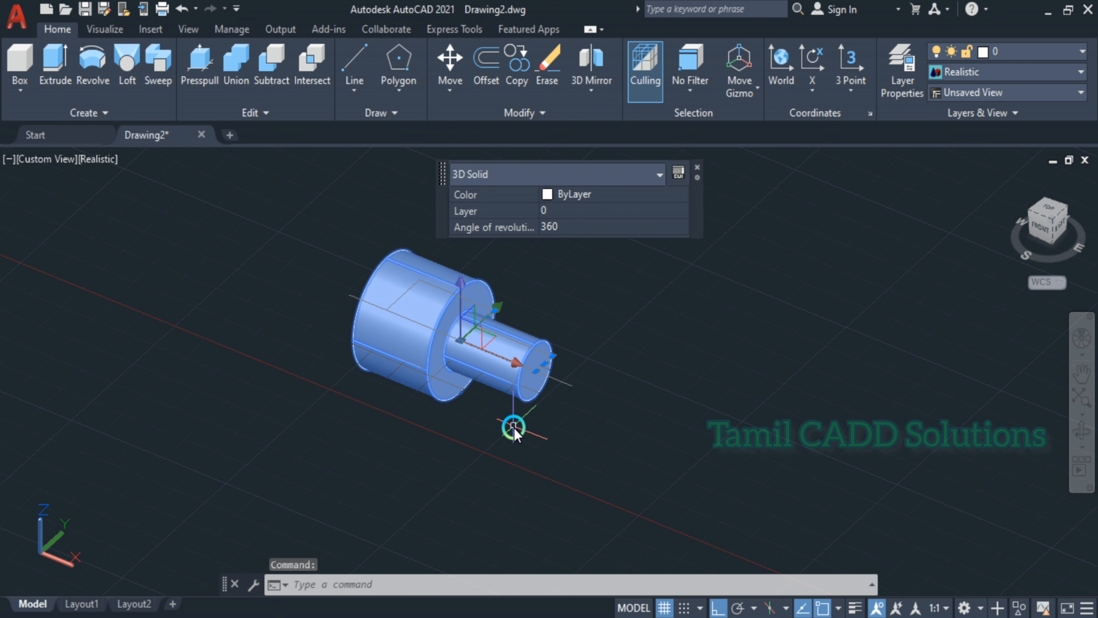
pyautogui.press('Escape')
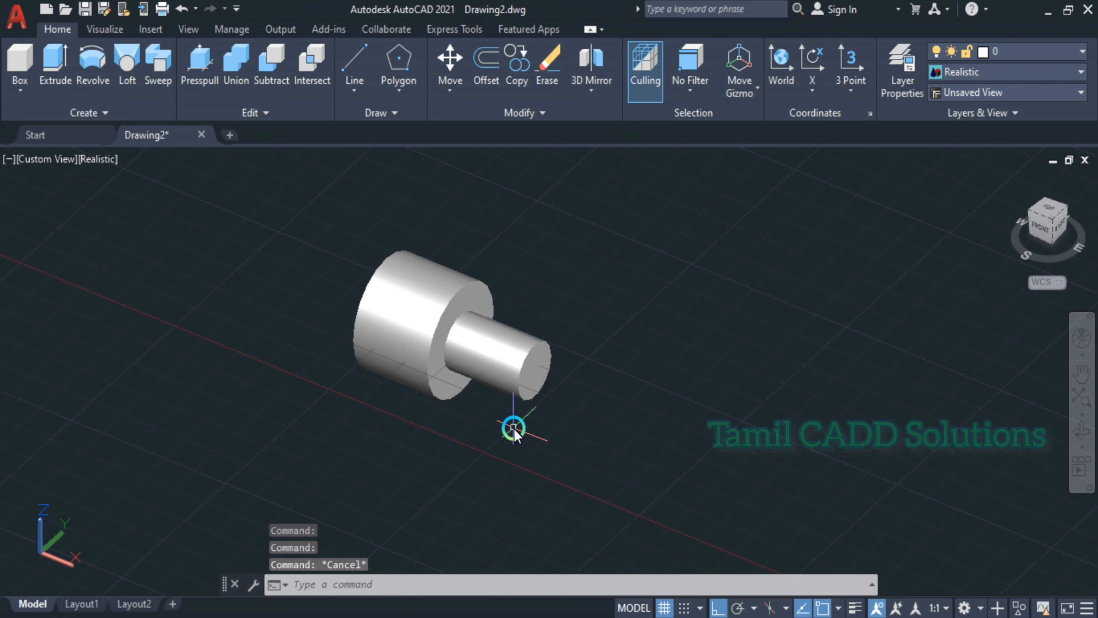
# - Return the model to the Top view with the 2D Wireframe visual style
pyautogui.keyDown('shift'); pyautogui.moveTo(515, 428); pyautogui.dragTo(473, 545, button='middle'); pyautogui.keyUp('shift')
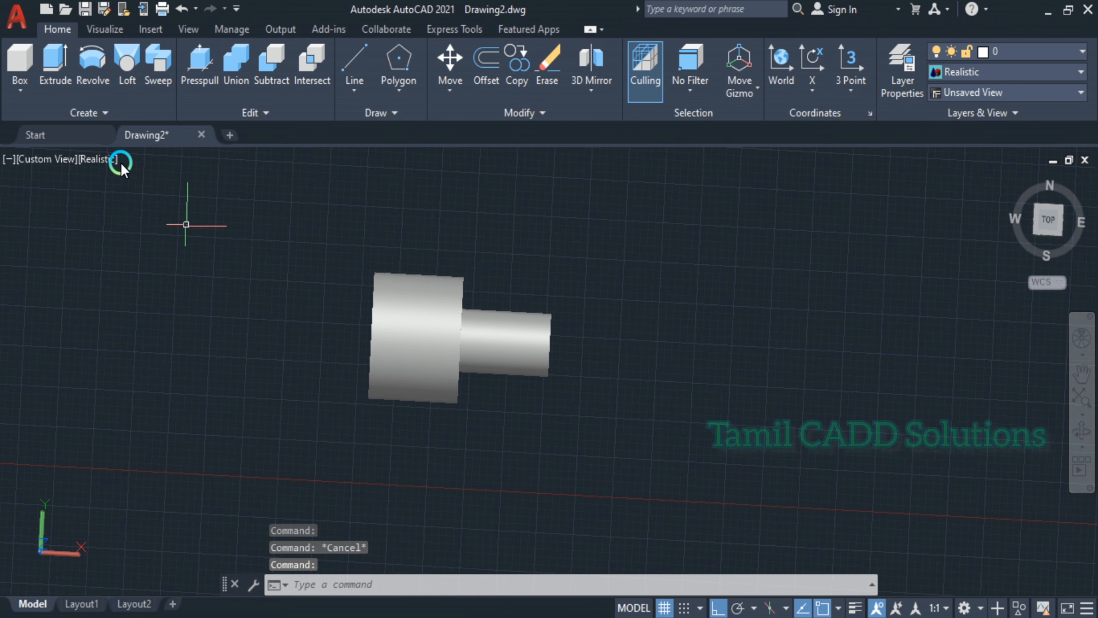
pyautogui.click(101, 159)
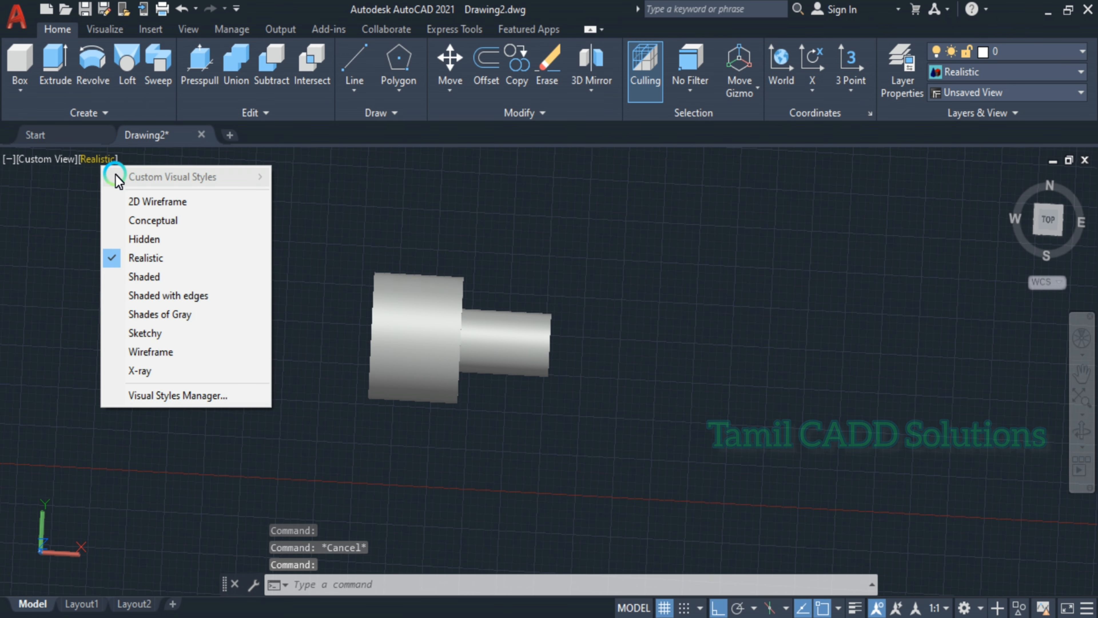
pyautogui.click(137, 202)
pyautogui.click(51, 163)
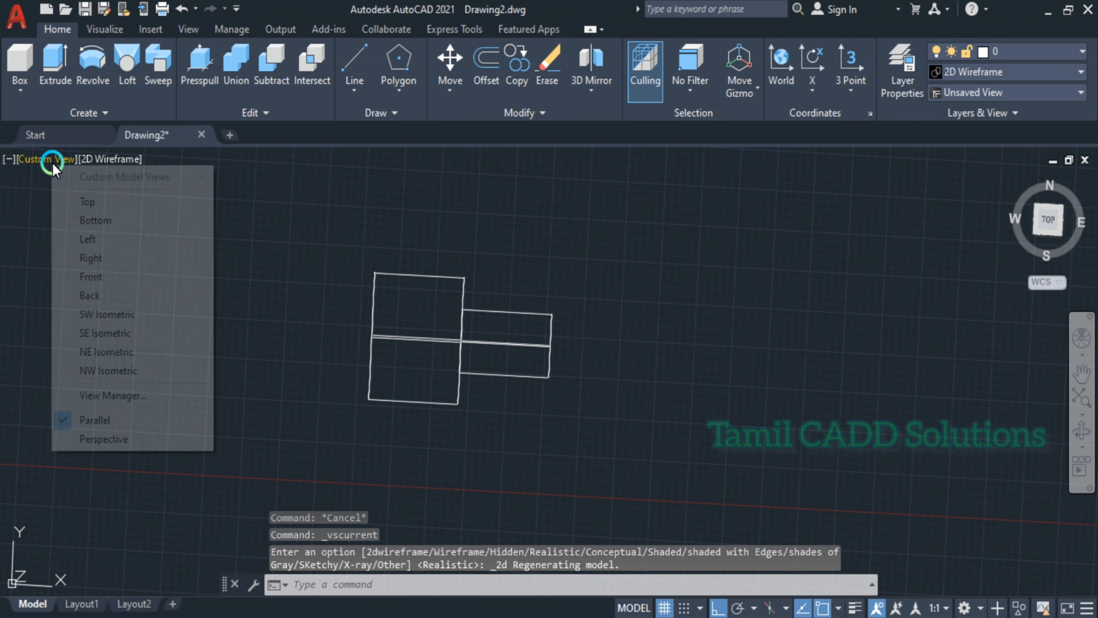
pyautogui.click(70, 207)
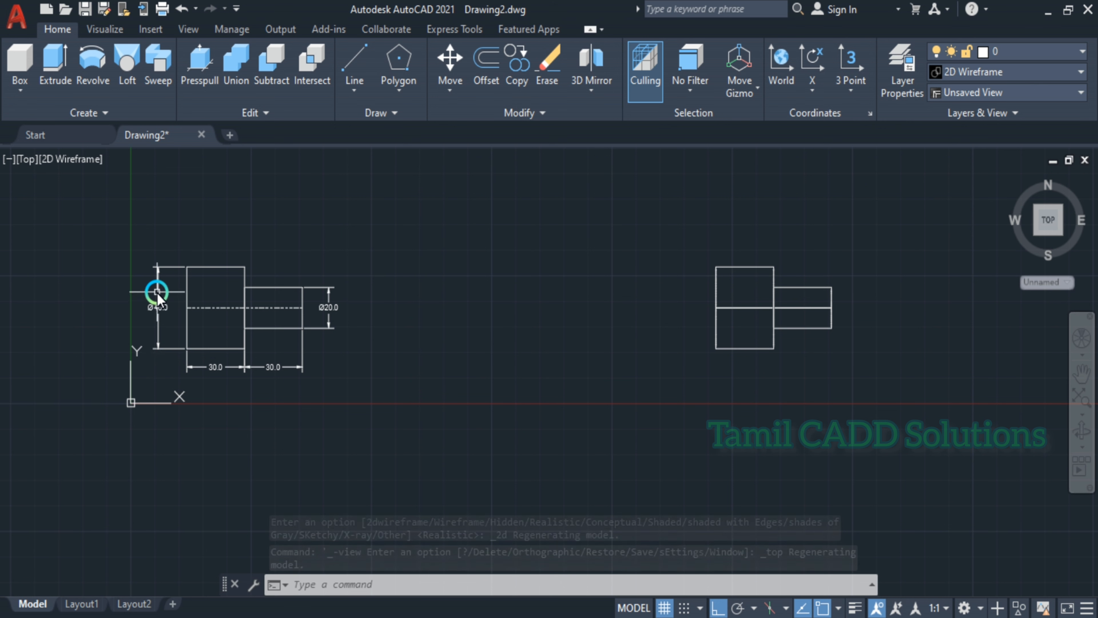
pyautogui.moveTo(785, 324)
pyautogui.mouseDown(button='middle')
pyautogui.moveTo(557, 336)
pyautogui.moveTo(708, 307)
pyautogui.mouseUp(button='middle')
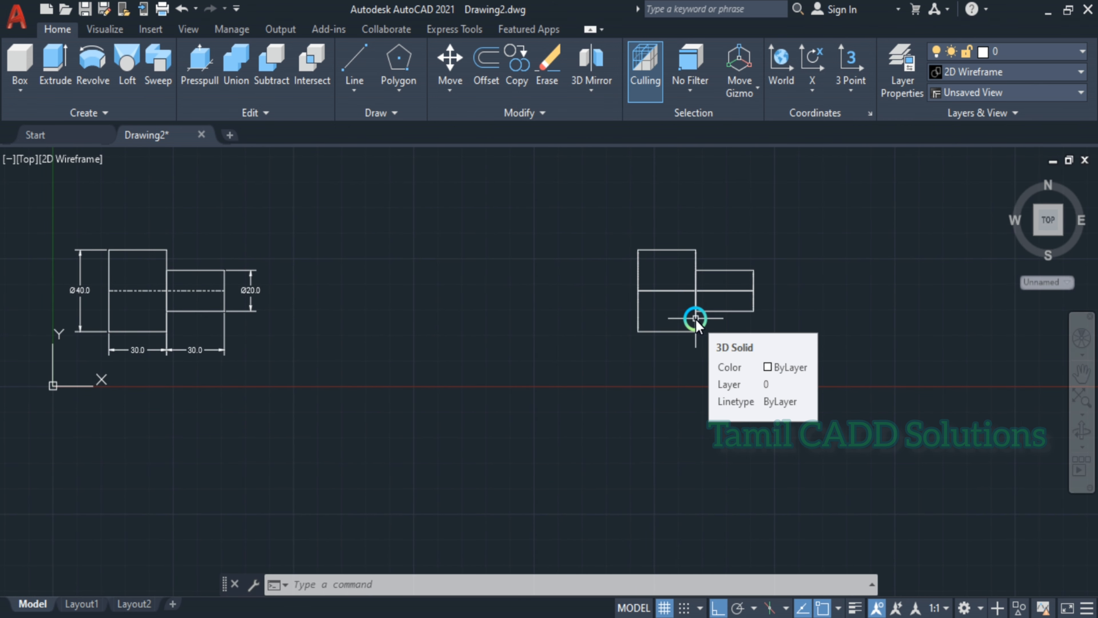